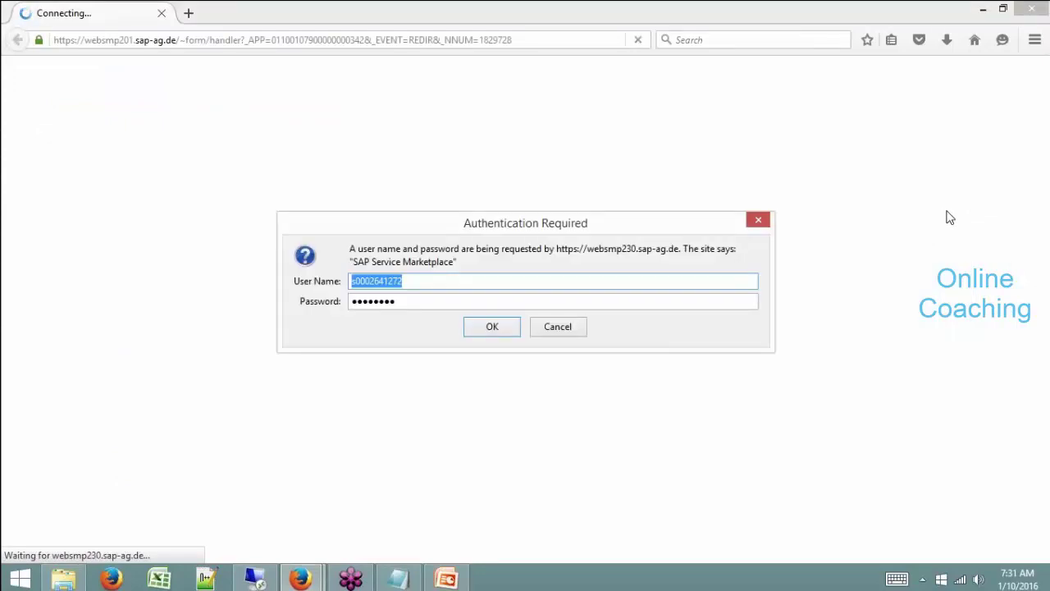
- Sign in to the SAP Service Marketplace with the saved credentials and go to the attachments of note 1829728
{"action": "left_click", "coordinate": [497, 332]}
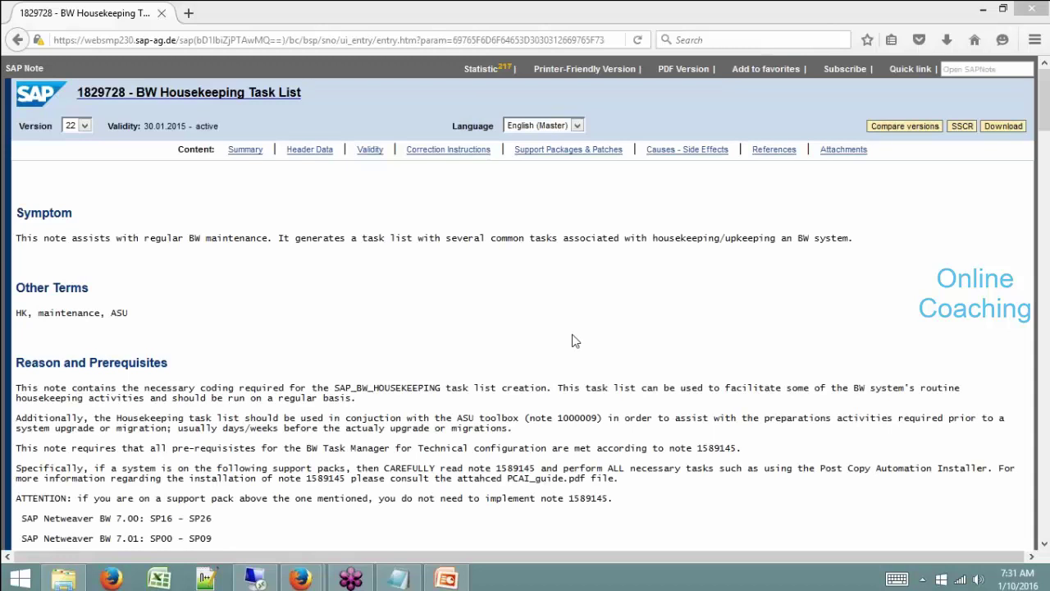
{"action": "scroll", "coordinate": [574, 338], "scroll_direction": "down", "scroll_amount": 15}
{"action": "scroll", "coordinate": [558, 336], "scroll_direction": "down", "scroll_amount": 10}
{"action": "key", "text": "F5"}
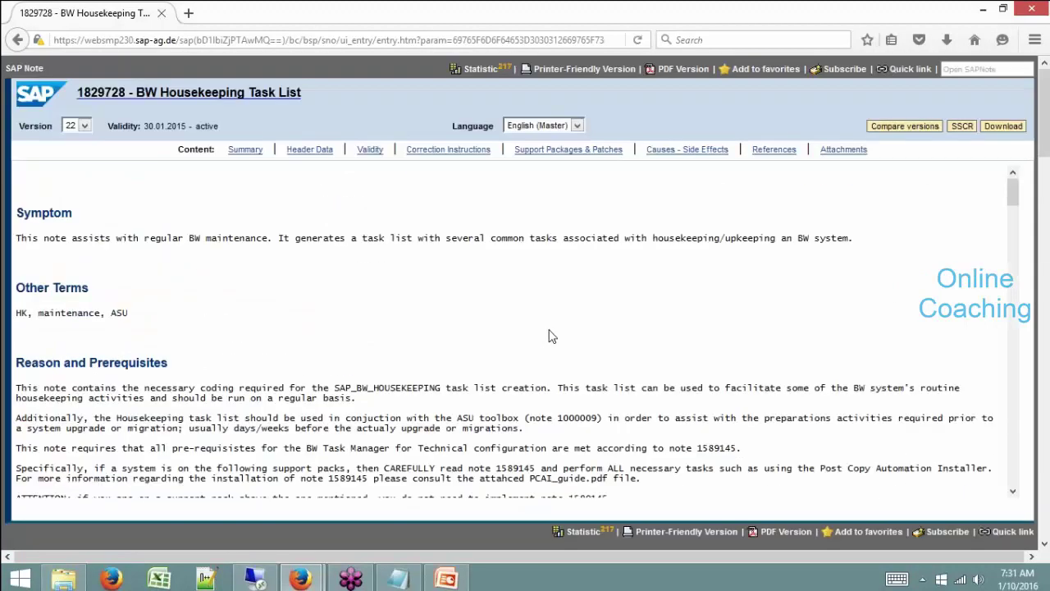
{"action": "scroll", "coordinate": [551, 337], "scroll_direction": "down", "scroll_amount": 15}
{"action": "scroll", "coordinate": [550, 338], "scroll_direction": "down", "scroll_amount": 15}
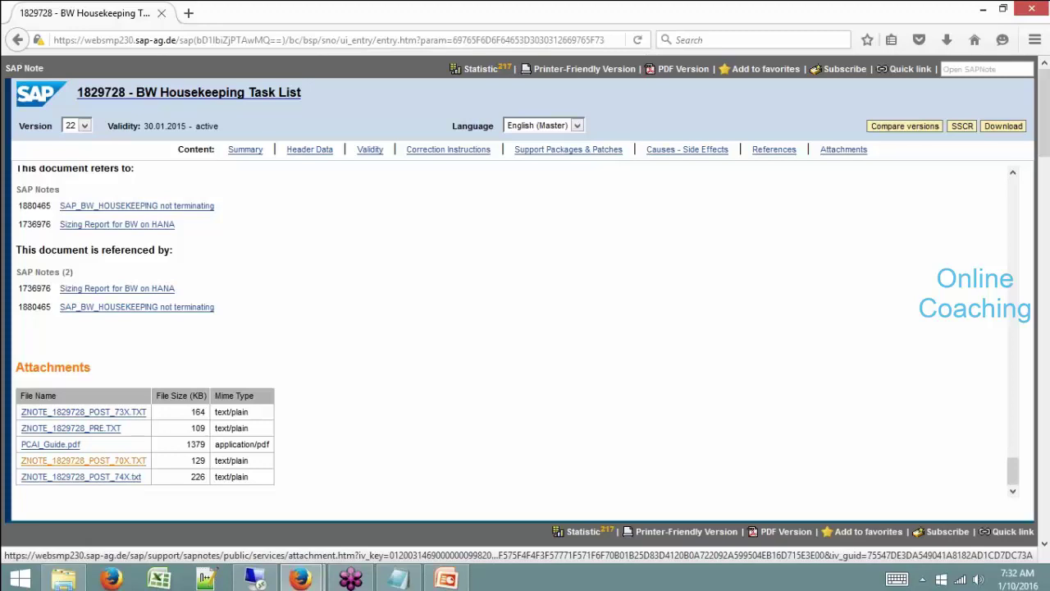
- Download the note attachment ZNOTE_1829728_POST_70X.TXT and open it from the Downloads folder
{"action": "left_click", "coordinate": [131, 466]}
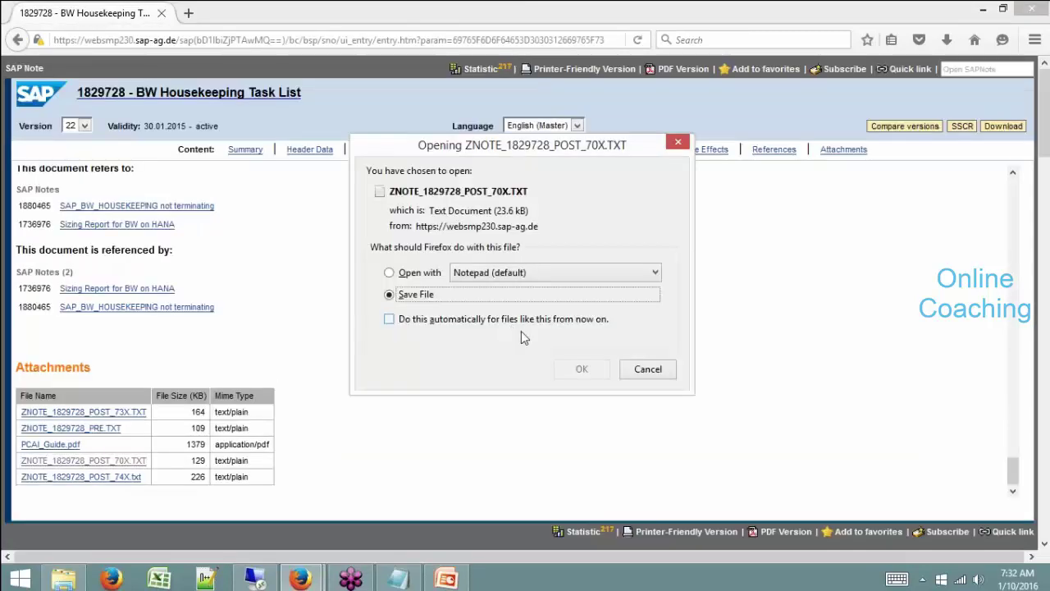
{"action": "left_click", "coordinate": [581, 368]}
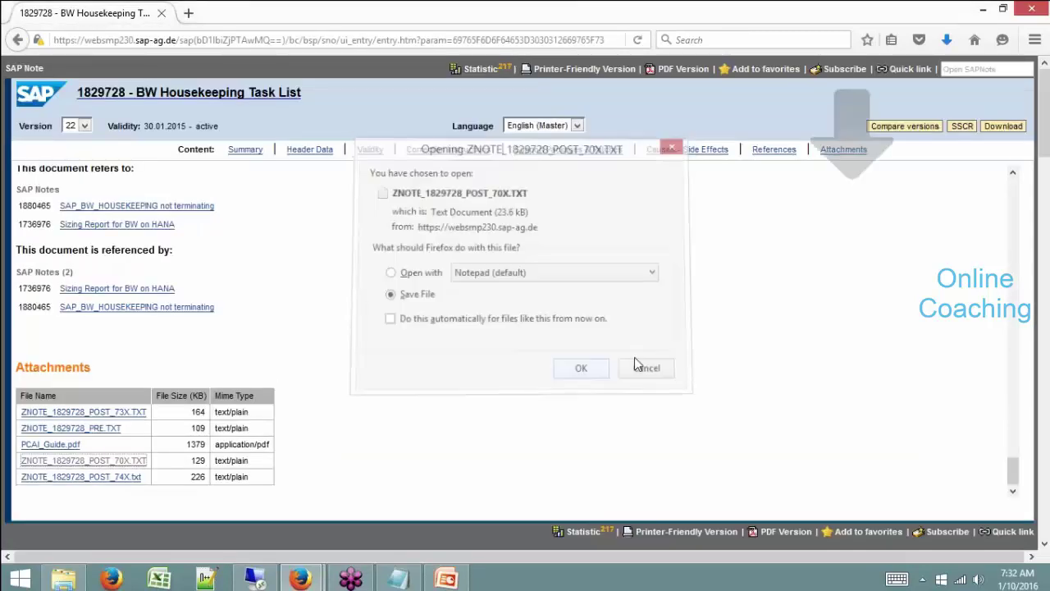
{"action": "left_click", "coordinate": [947, 40]}
{"action": "left_click", "coordinate": [935, 92]}
{"action": "double_click", "coordinate": [566, 255]}
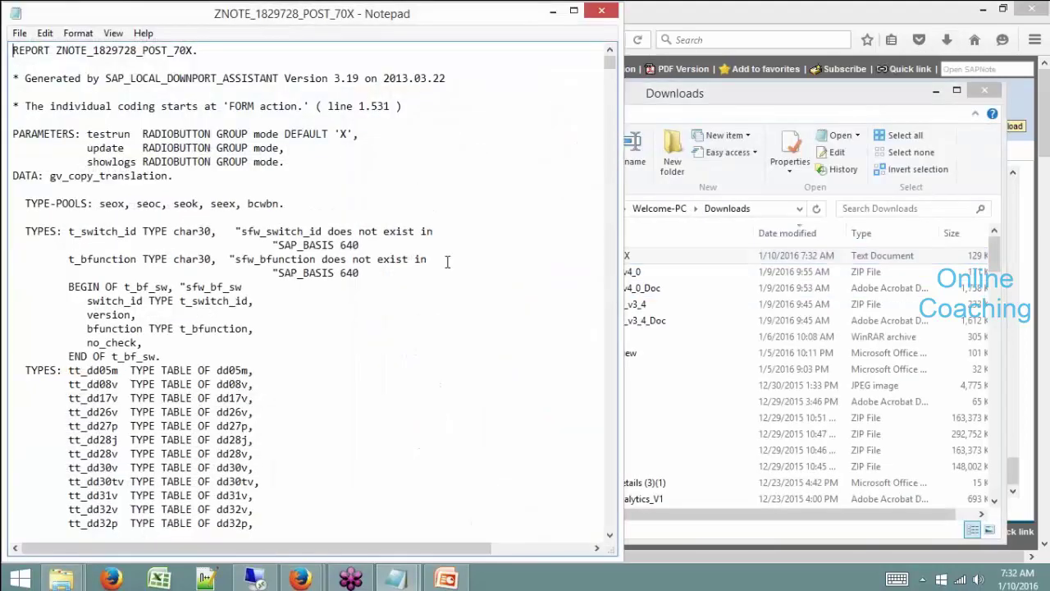
- Look through the report code and copy the report name ZNOTE_1829728_POST_70X from its REPORT line
{"action": "scroll", "coordinate": [384, 257], "scroll_direction": "down", "scroll_amount": 15}
{"action": "scroll", "coordinate": [384, 258], "scroll_direction": "down", "scroll_amount": 20}
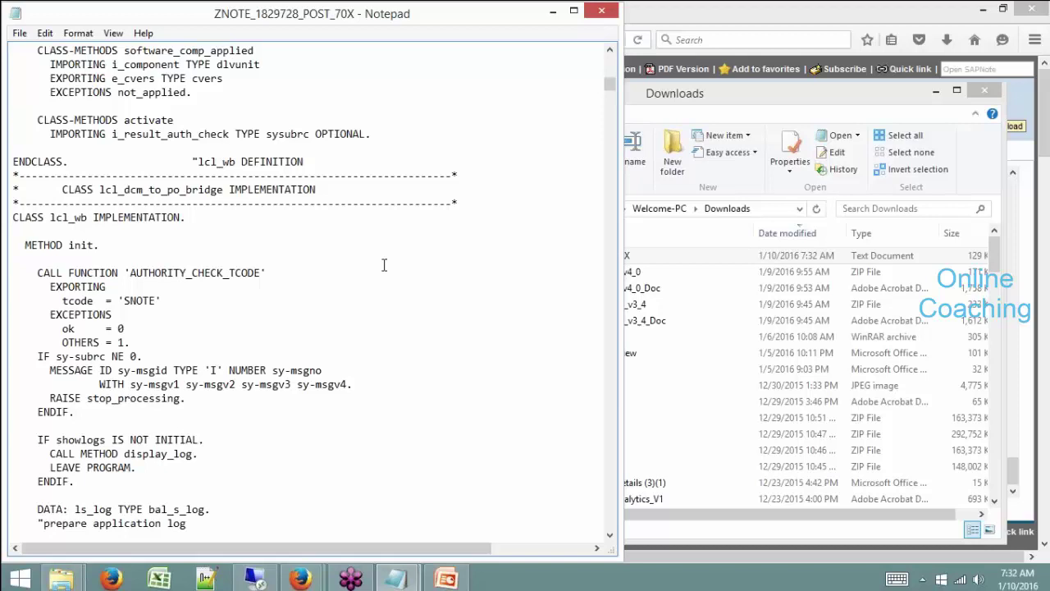
{"action": "scroll", "coordinate": [384, 258], "scroll_direction": "up", "scroll_amount": 20}
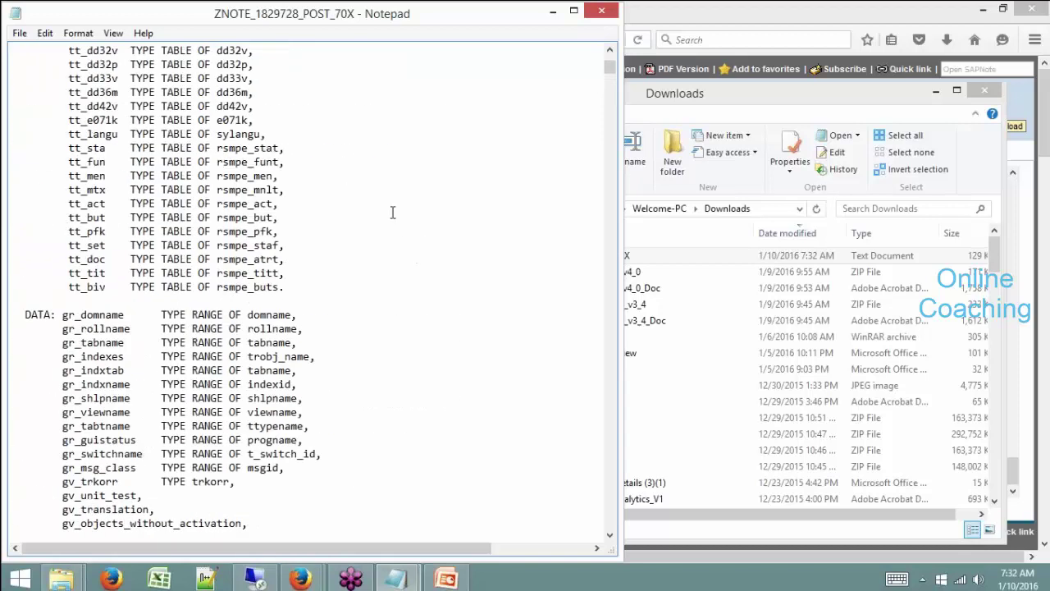
{"action": "scroll", "coordinate": [392, 205], "scroll_direction": "up", "scroll_amount": 5}
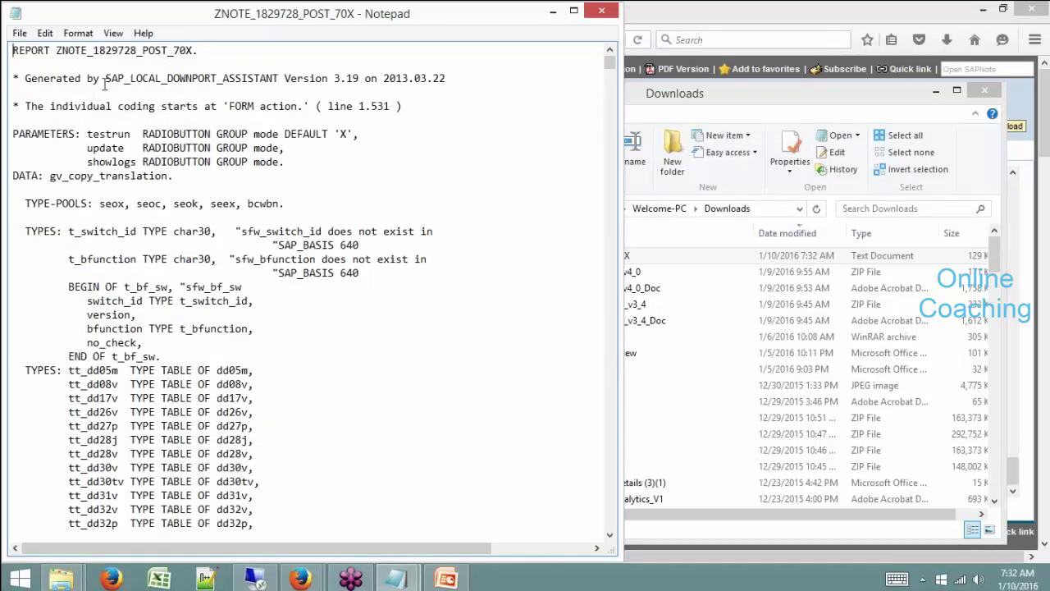
{"action": "left_click_drag", "start_coordinate": [57, 50], "coordinate": [192, 52]}
{"action": "key", "text": "ctrl+c"}
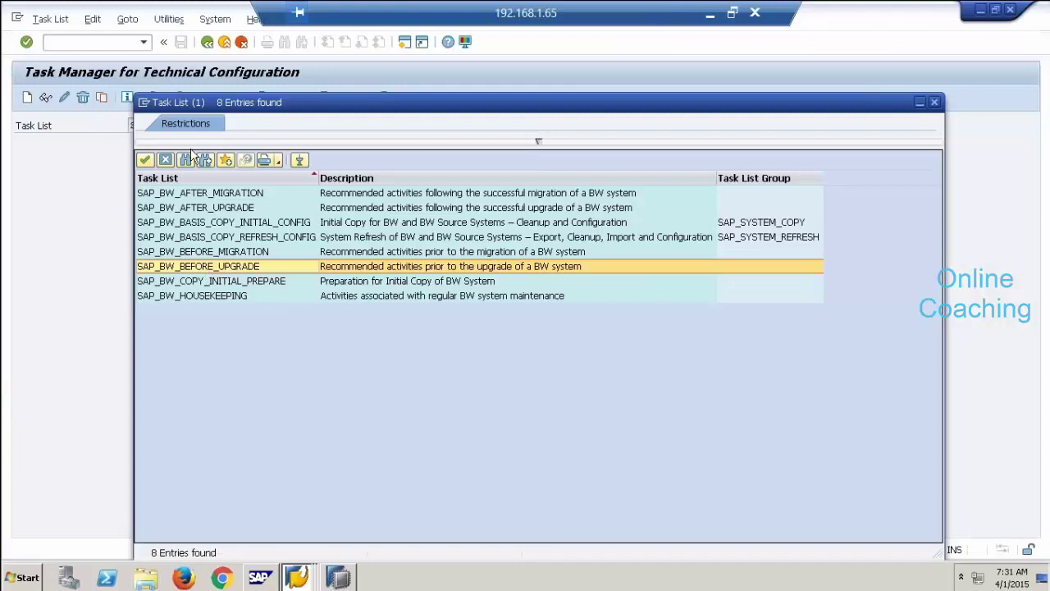
- In the remote SAP system, leave the task list selection for transaction SE38 and try to display program ZNOTE_1829728_POST_70X
{"action": "left_click", "coordinate": [167, 161]}
{"action": "left_click", "coordinate": [104, 40]}
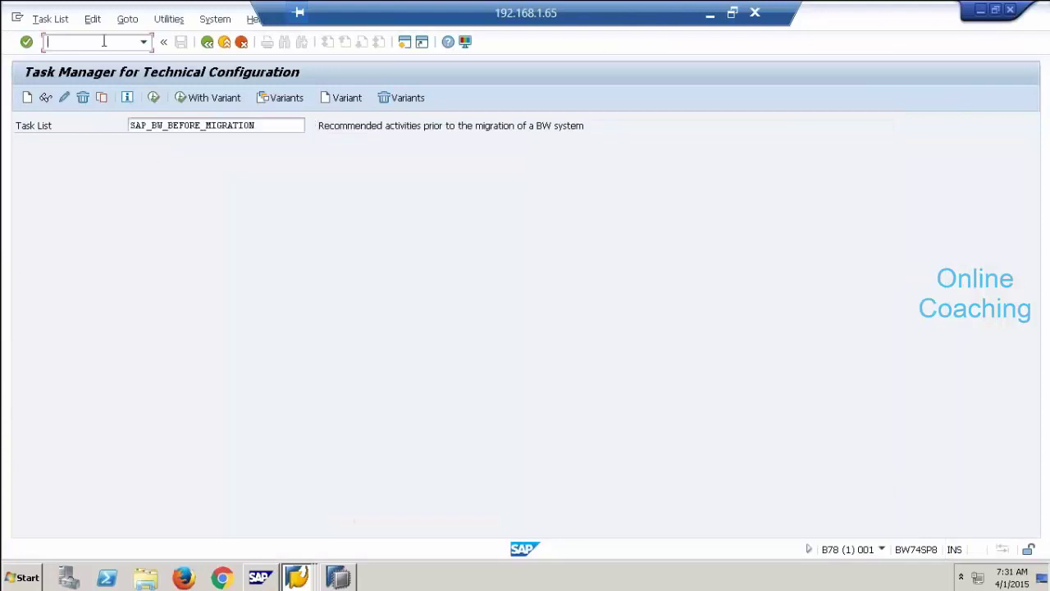
{"action": "type", "text": "/nse38"}
{"action": "key", "text": "Return"}
{"action": "key", "text": "ctrl+v"}
{"action": "left_click", "coordinate": [82, 316]}
- Shorten the program name to ZNOTE_1829728_POST* and search the repository for matching programs
{"action": "left_click", "coordinate": [226, 159]}
{"action": "key", "text": "BackSpace"}
{"action": "key", "text": "BackSpace"}
{"action": "key", "text": "BackSpace"}
{"action": "key", "text": "BackSpace"}
{"action": "type", "text": "*"}
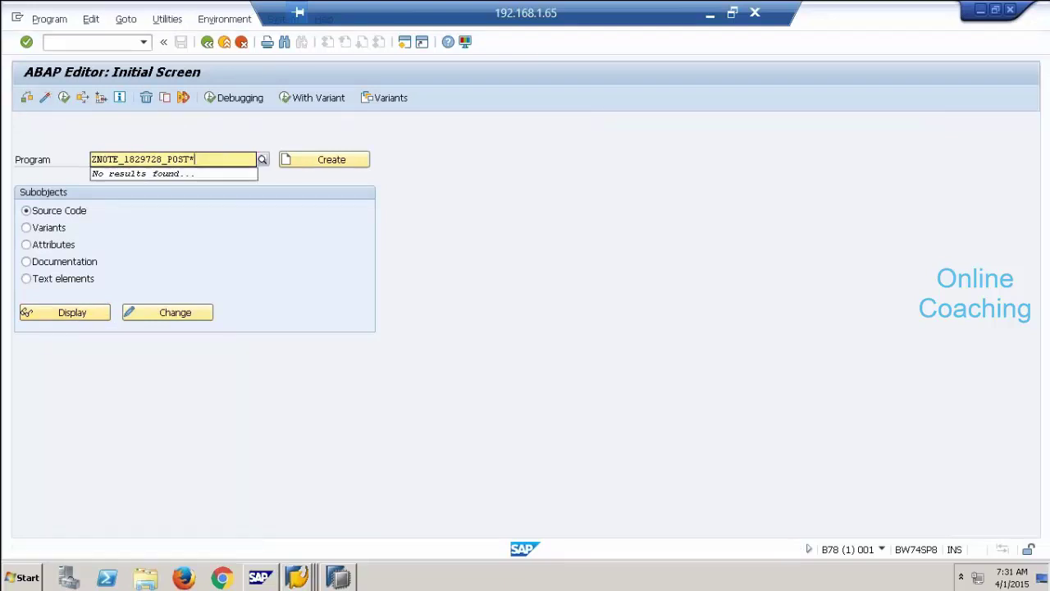
{"action": "key", "text": "F4"}
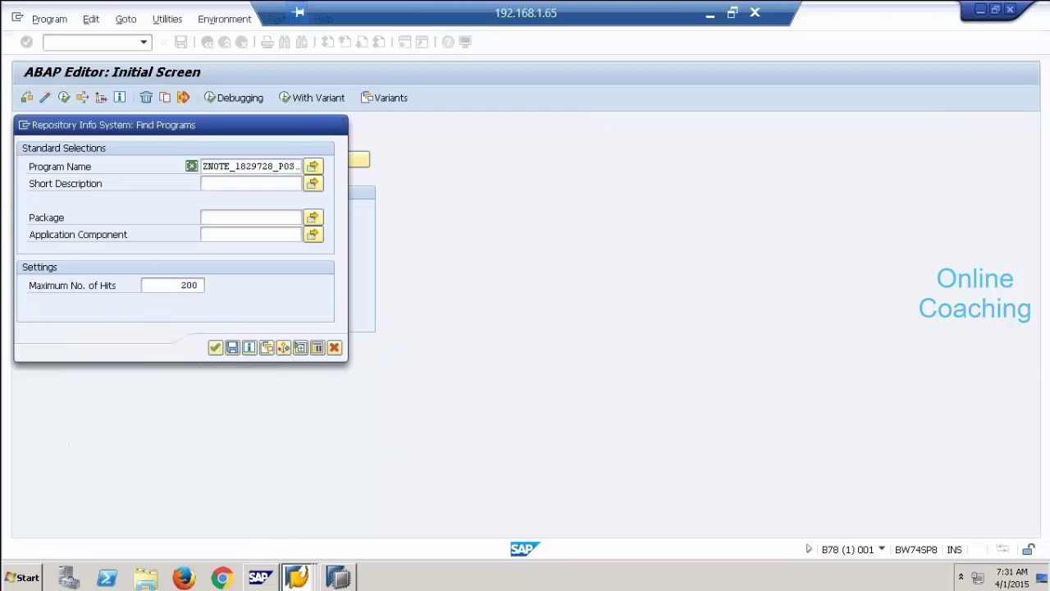
{"action": "key", "text": "Return"}
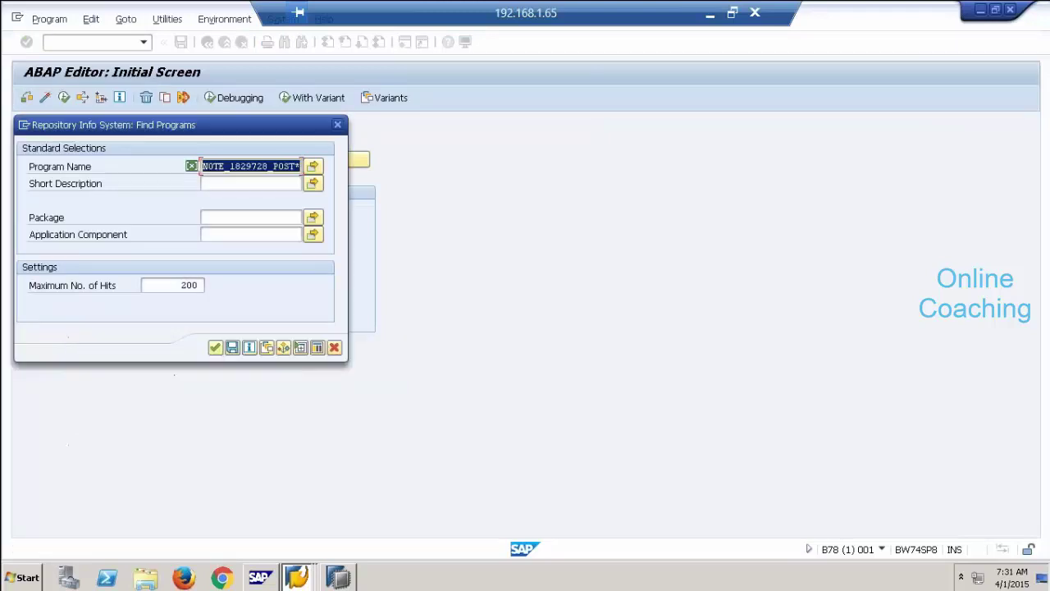
- Broaden the repository program search to names starting with ZNOTE_1829728
{"action": "left_click", "coordinate": [246, 165]}
{"action": "left_click_drag", "start_coordinate": [274, 165], "coordinate": [302, 166]}
{"action": "key", "text": "Delete"}
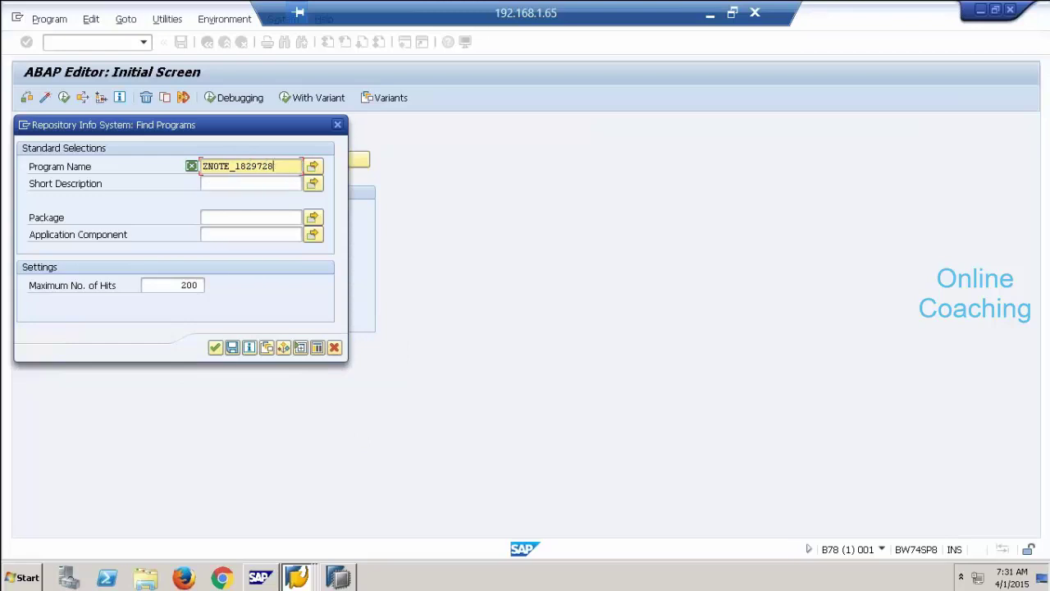
{"action": "key", "text": "Return"}
{"action": "key", "text": "Return"}
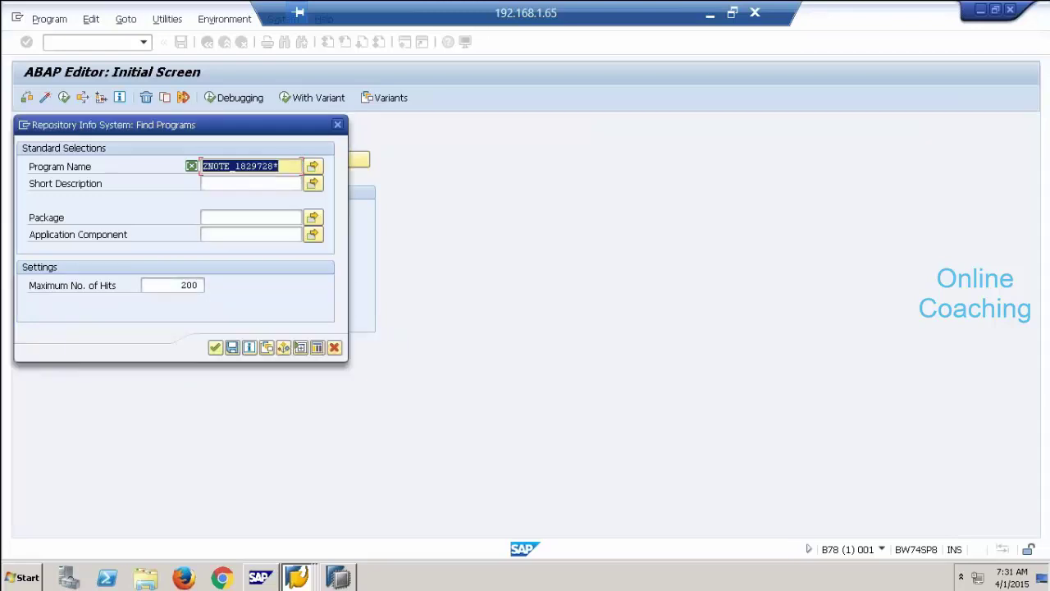
- Search the repository for programs matching ZNOTE* and display the source code of ZNOTE_ANALYZER_1931427
{"action": "left_click_drag", "start_coordinate": [232, 167], "coordinate": [290, 166]}
{"action": "type", "text": "*"}
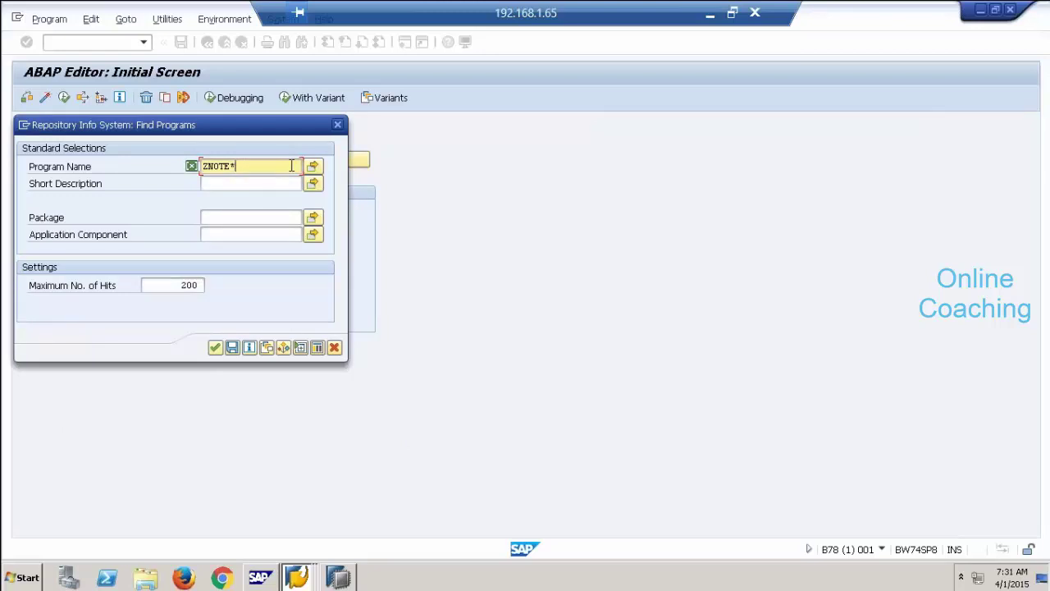
{"action": "key", "text": "Return"}
{"action": "left_click", "coordinate": [94, 320]}
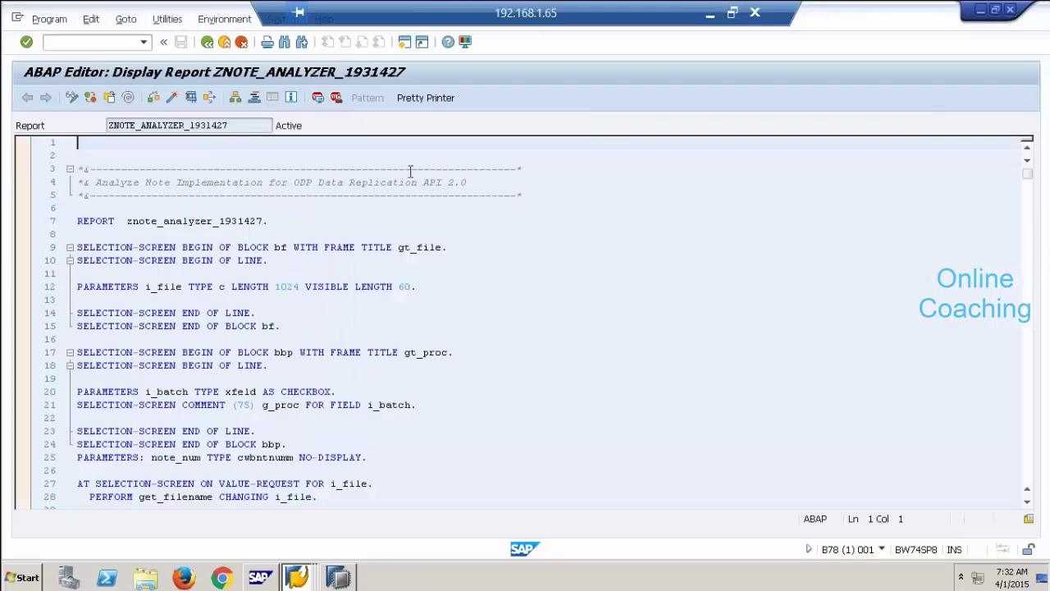
- Minimize the remote session, close the ZNOTE_1829728_POST_70X text file and return to the SAP note in Firefox
{"action": "left_click", "coordinate": [710, 13]}
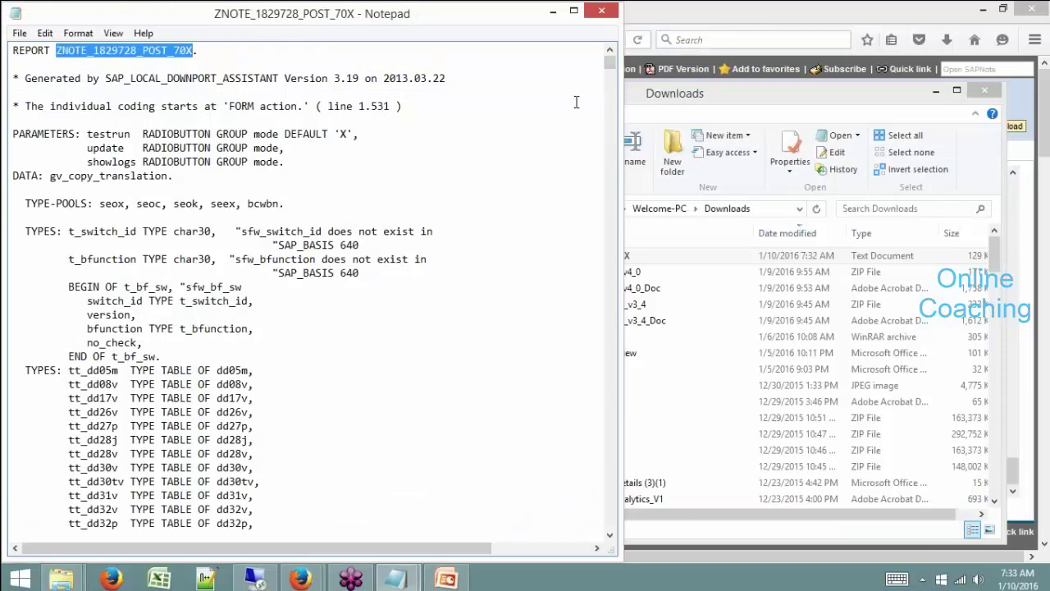
{"action": "left_click", "coordinate": [607, 10]}
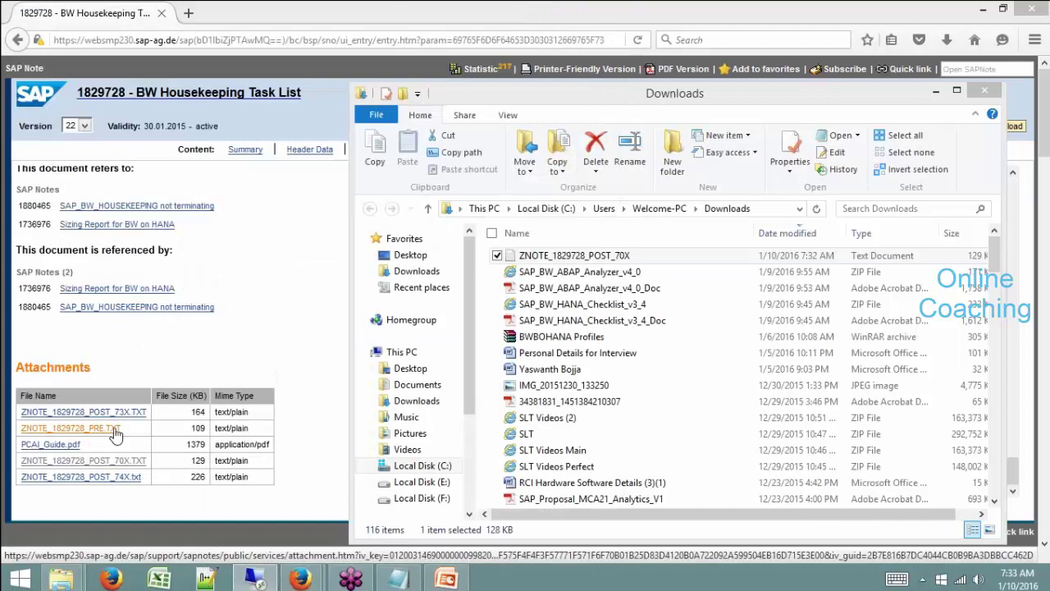
{"action": "left_click", "coordinate": [272, 312]}
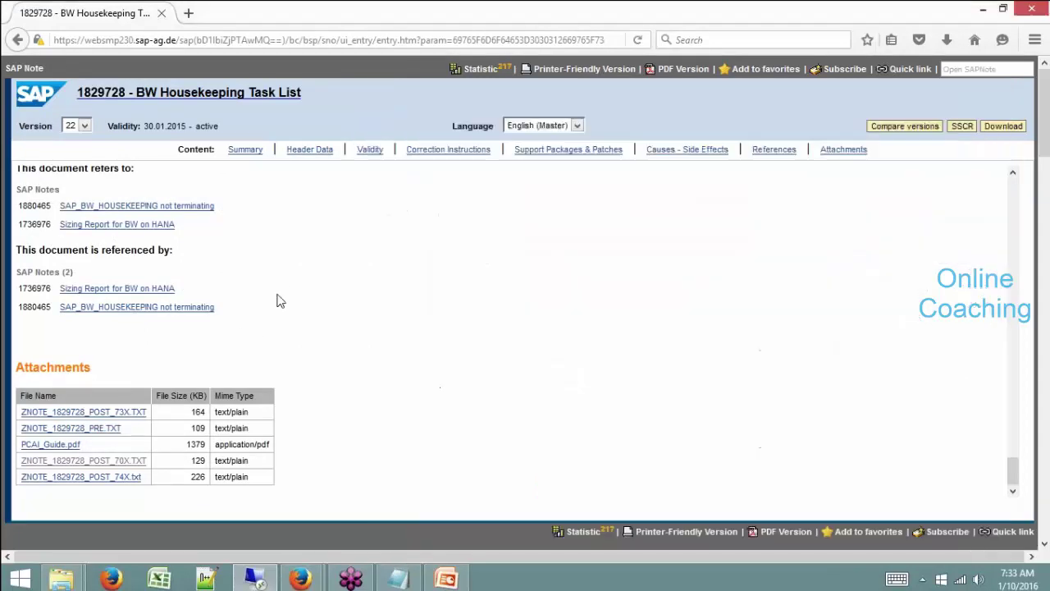
- Download the note attachment ZNOTE_1829728_PRE.TXT and open it from the Downloads folder
{"action": "left_click", "coordinate": [113, 435]}
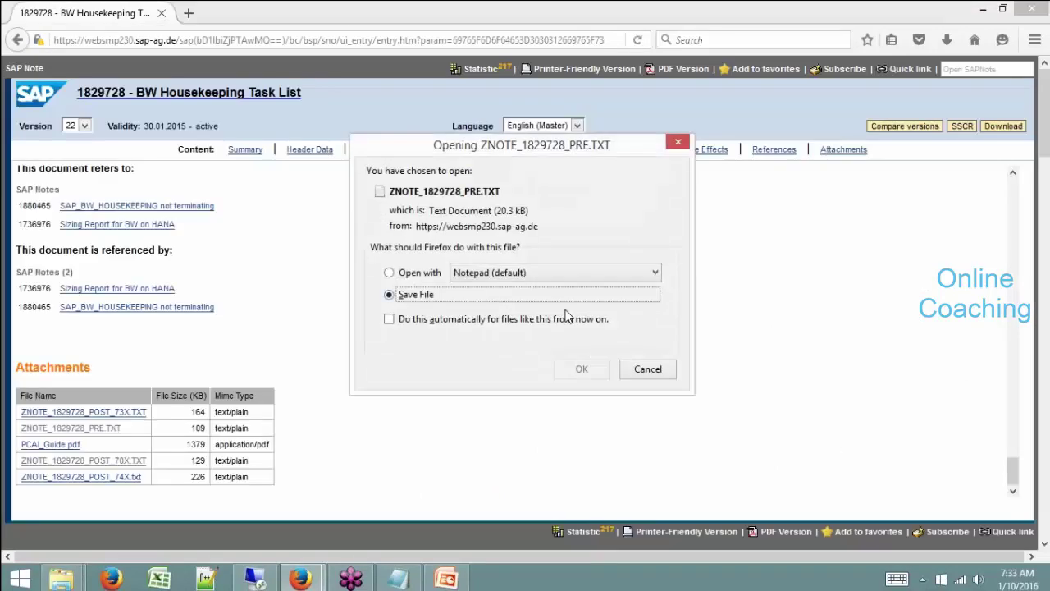
{"action": "left_click", "coordinate": [584, 363]}
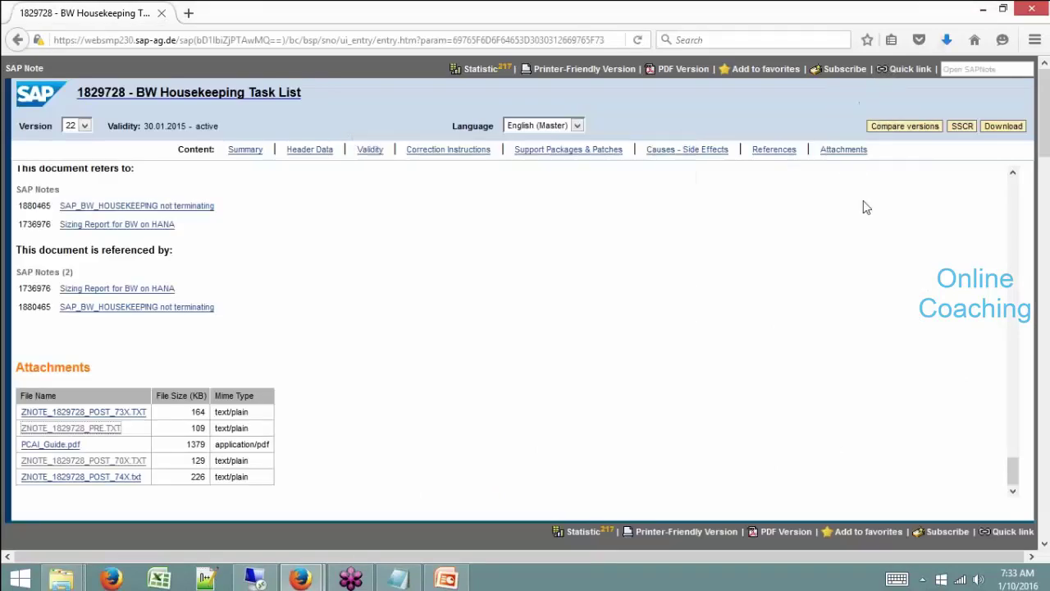
{"action": "left_click", "coordinate": [944, 41]}
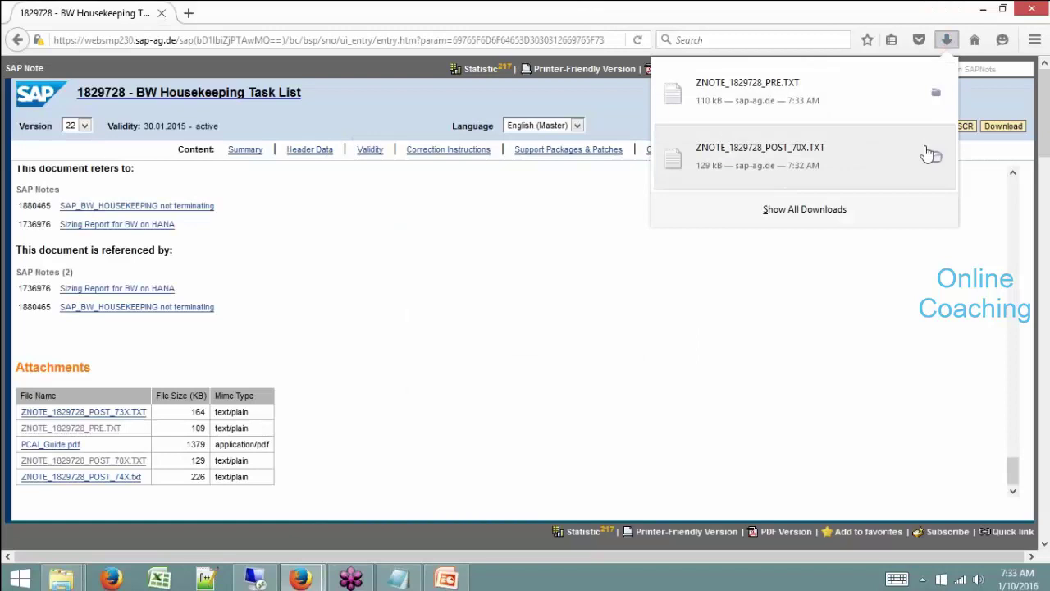
{"action": "left_click", "coordinate": [935, 93]}
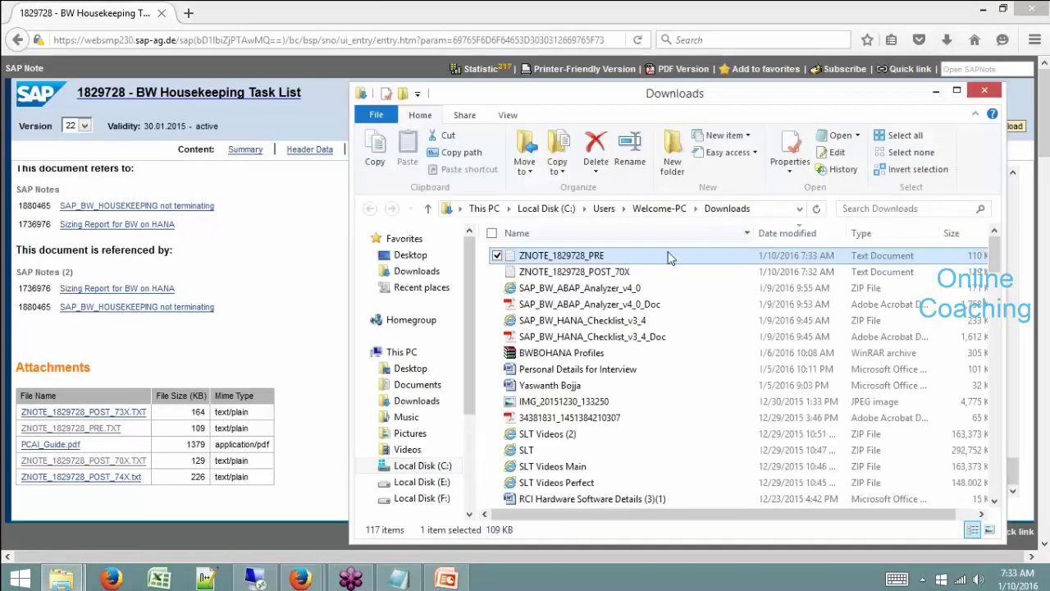
{"action": "double_click", "coordinate": [604, 257]}
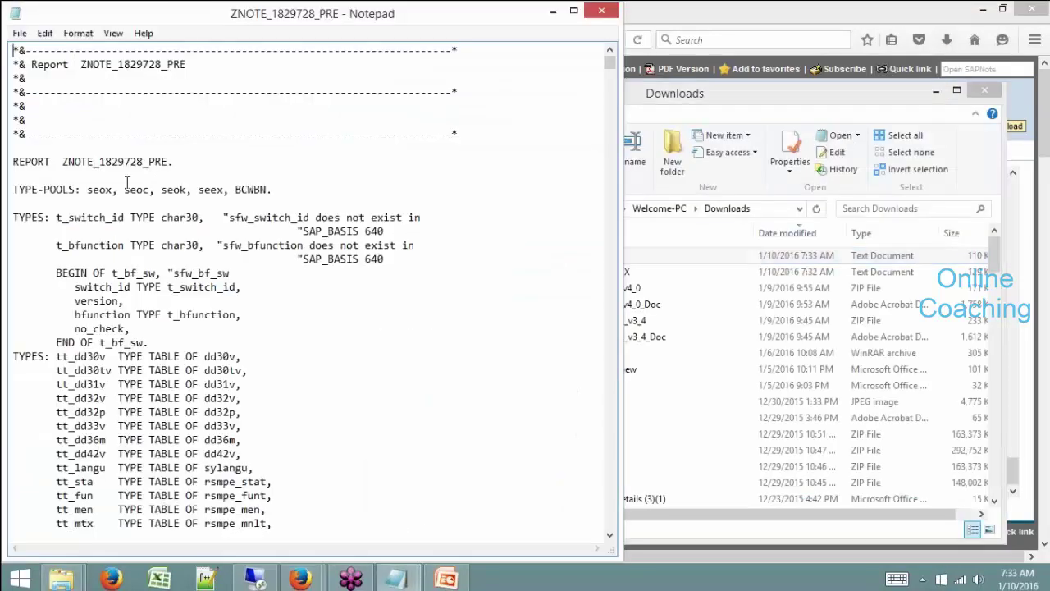
- Copy the report name ZNOTE_1829728_PRE and try to display that program in the remote SAP system's ABAP Editor
{"action": "left_click_drag", "start_coordinate": [63, 162], "coordinate": [169, 156]}
{"action": "key", "text": "ctrl+c"}
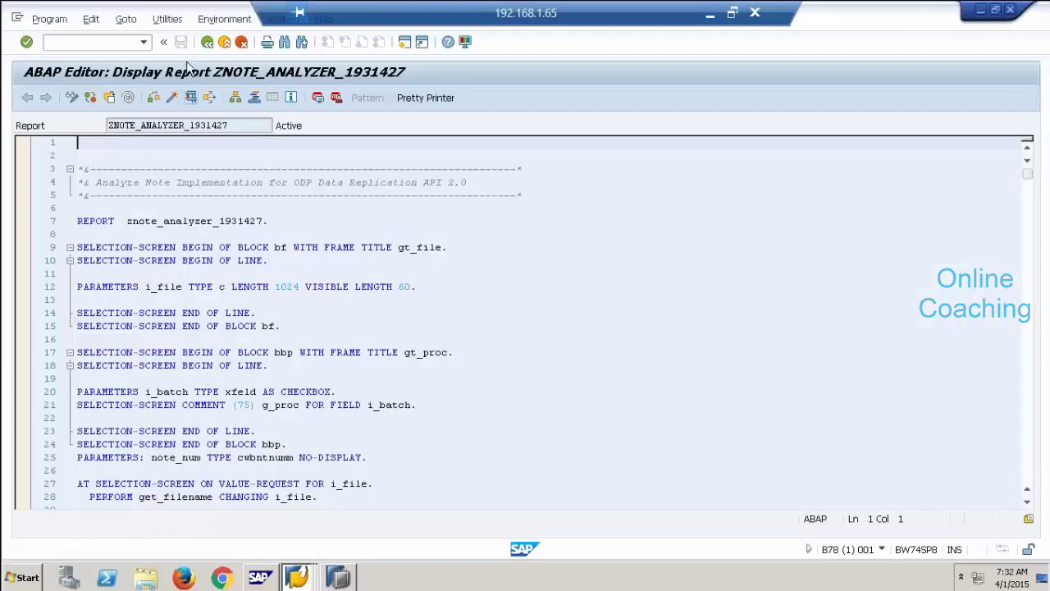
{"action": "left_click", "coordinate": [208, 42]}
{"action": "key", "text": "ctrl+v"}
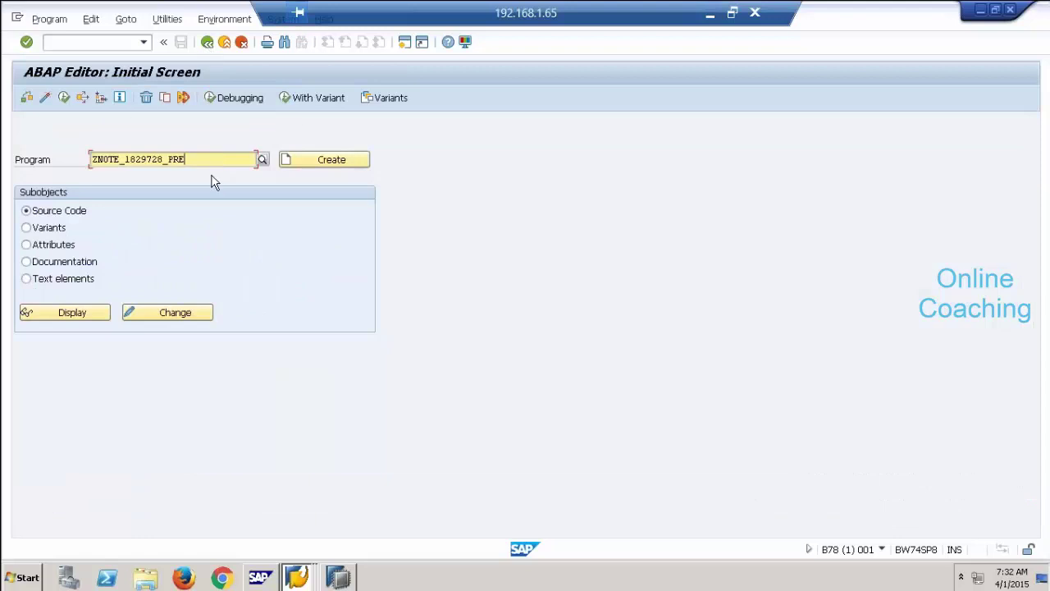
{"action": "left_click", "coordinate": [105, 312]}
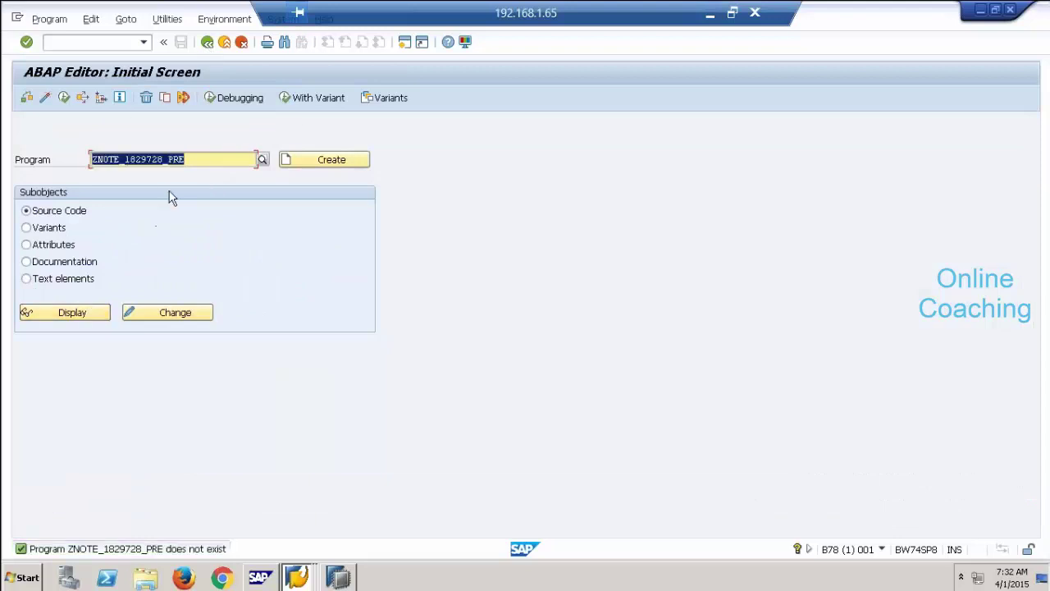
- Leave the remote session and copy SAP Note number 1734333 from the Pre-Migration Activities slide in PowerPoint
{"action": "left_click", "coordinate": [709, 14]}
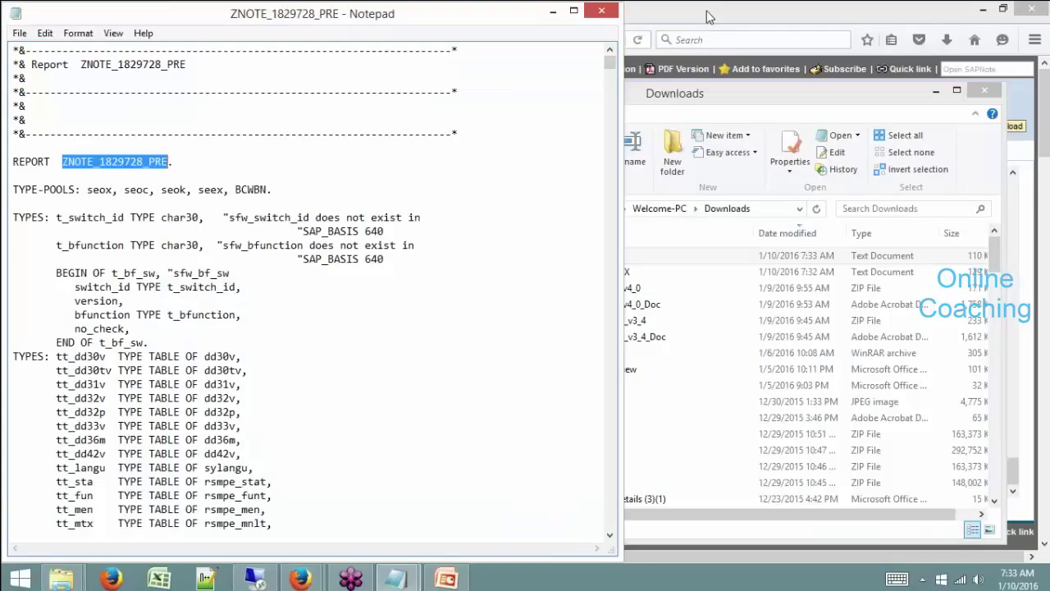
{"action": "key", "text": "alt+Tab"}
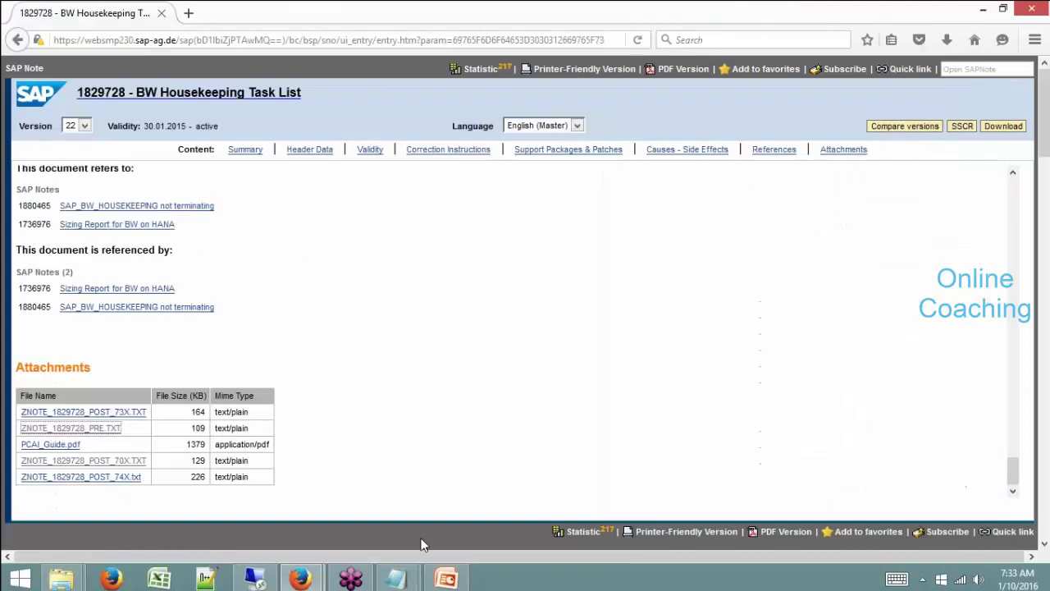
{"action": "left_click", "coordinate": [445, 578]}
{"action": "left_click", "coordinate": [579, 336]}
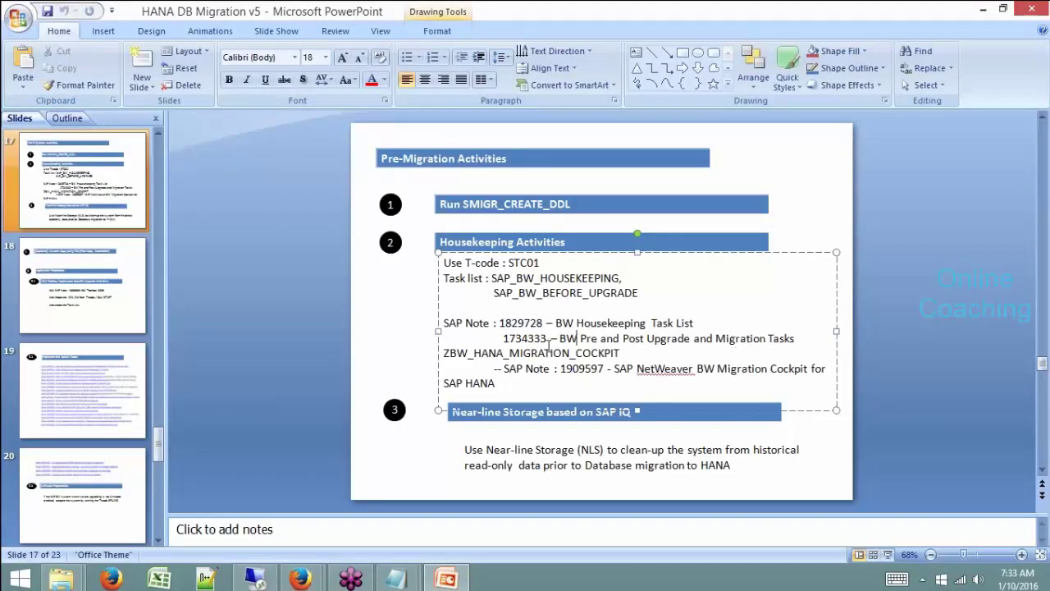
{"action": "left_click_drag", "start_coordinate": [548, 338], "coordinate": [502, 338]}
{"action": "key", "text": "ctrl+c"}
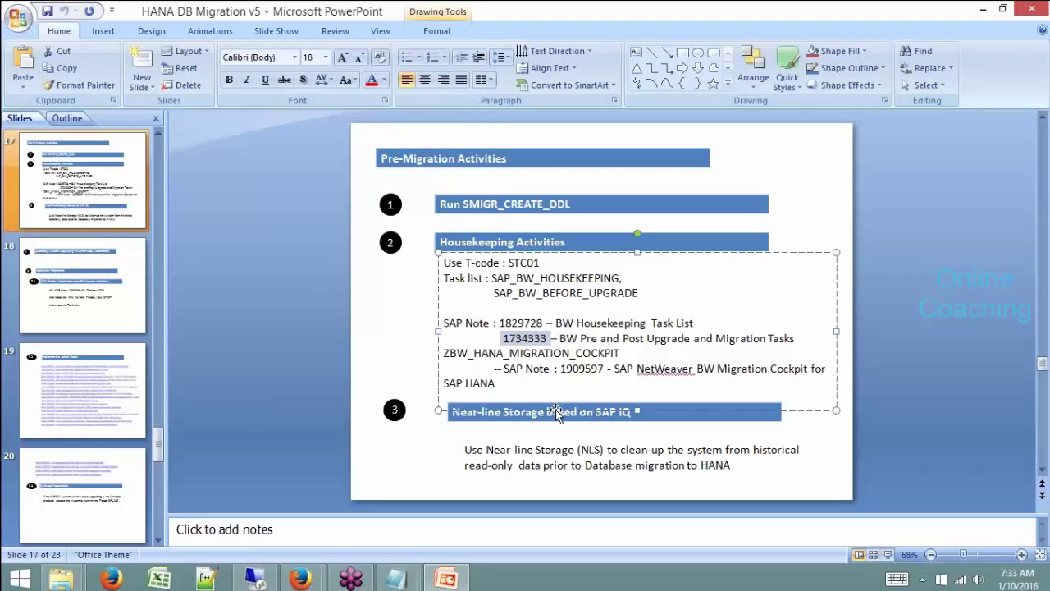
- Look up SAP Note 1734333 in the Firefox SAP Notes search and go to the note's attachments
{"action": "mouse_move", "coordinate": [300, 578]}
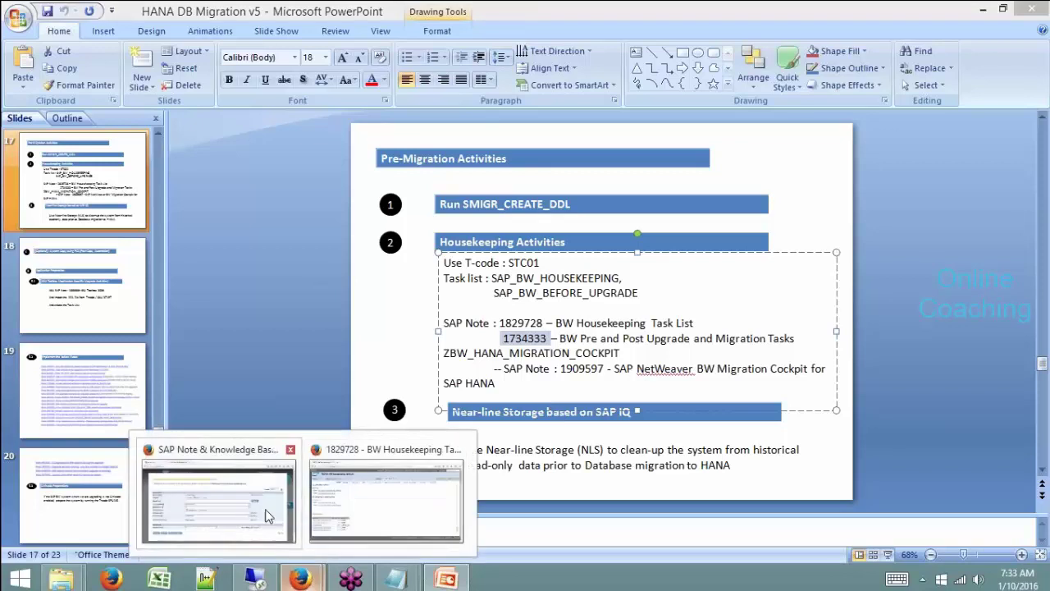
{"action": "left_click", "coordinate": [217, 529]}
{"action": "left_click_drag", "start_coordinate": [923, 197], "coordinate": [828, 197]}
{"action": "key", "text": "ctrl+v"}
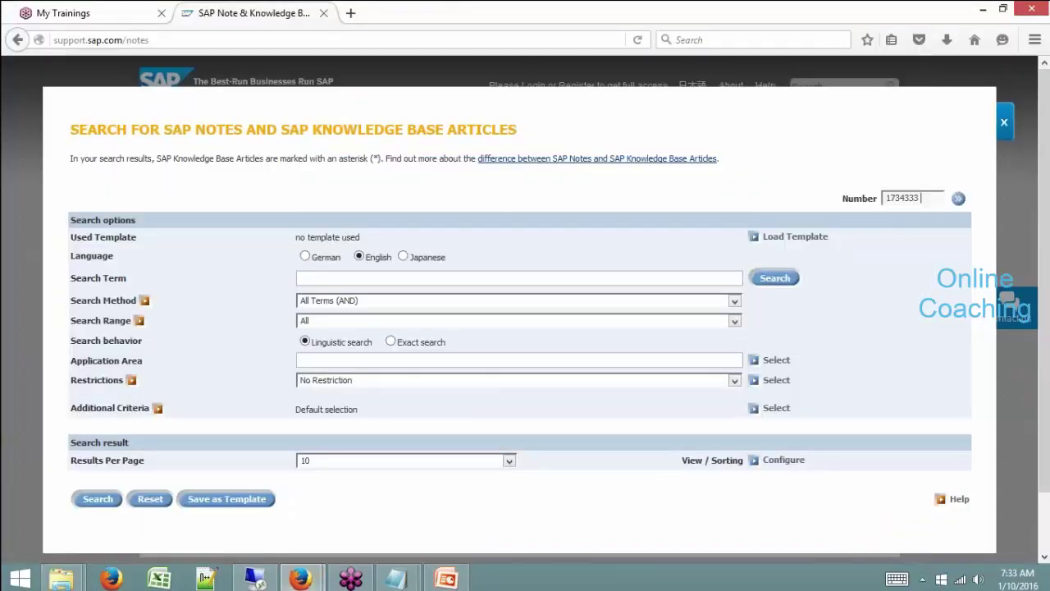
{"action": "left_click", "coordinate": [958, 200]}
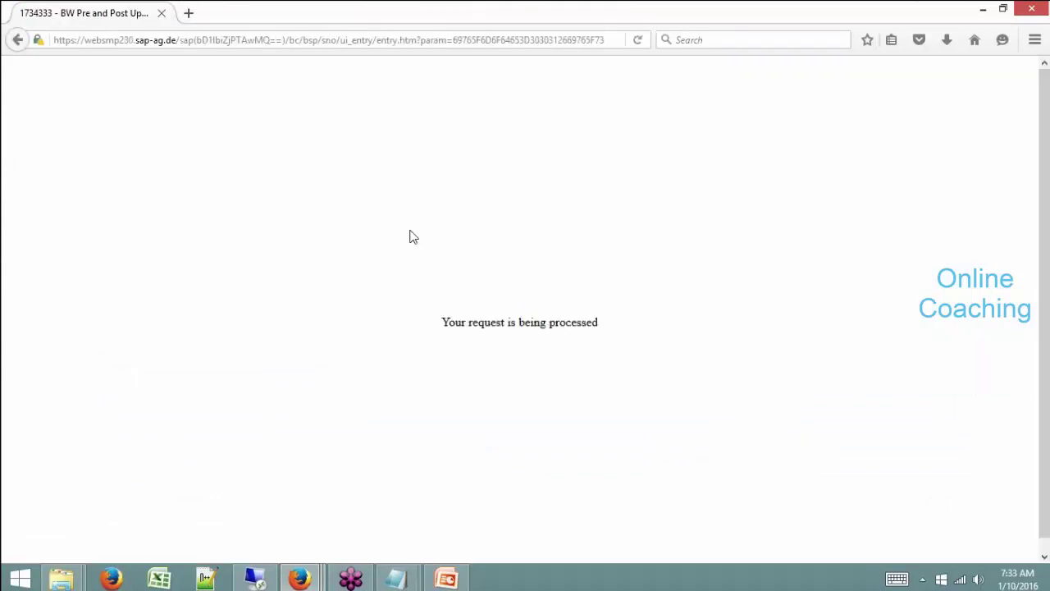
{"action": "scroll", "coordinate": [413, 238], "scroll_direction": "down", "scroll_amount": 15}
{"action": "scroll", "coordinate": [410, 242], "scroll_direction": "down", "scroll_amount": 15}
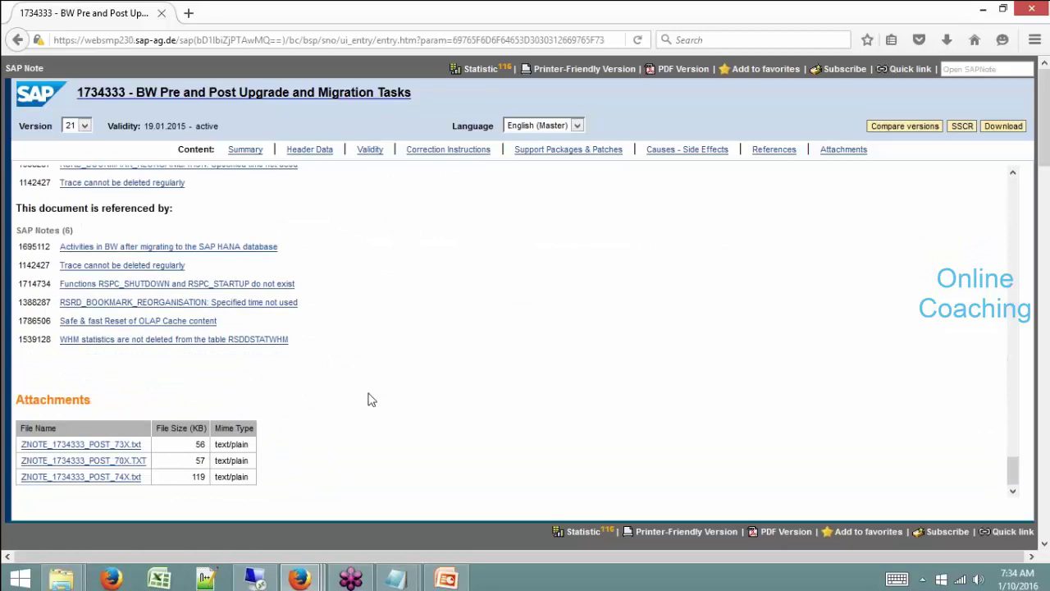
- Save the attachment ZNOTE_1734333_POST_70X.TXT and open it from the Downloads folder
{"action": "left_click", "coordinate": [136, 461]}
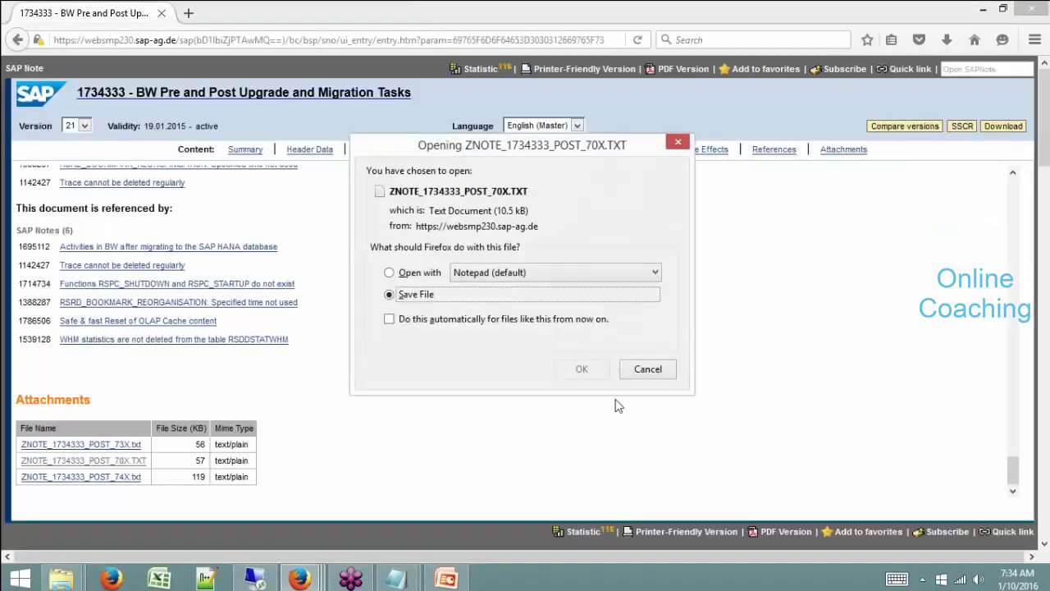
{"action": "left_click", "coordinate": [590, 370]}
{"action": "left_click", "coordinate": [948, 41]}
{"action": "left_click", "coordinate": [940, 96]}
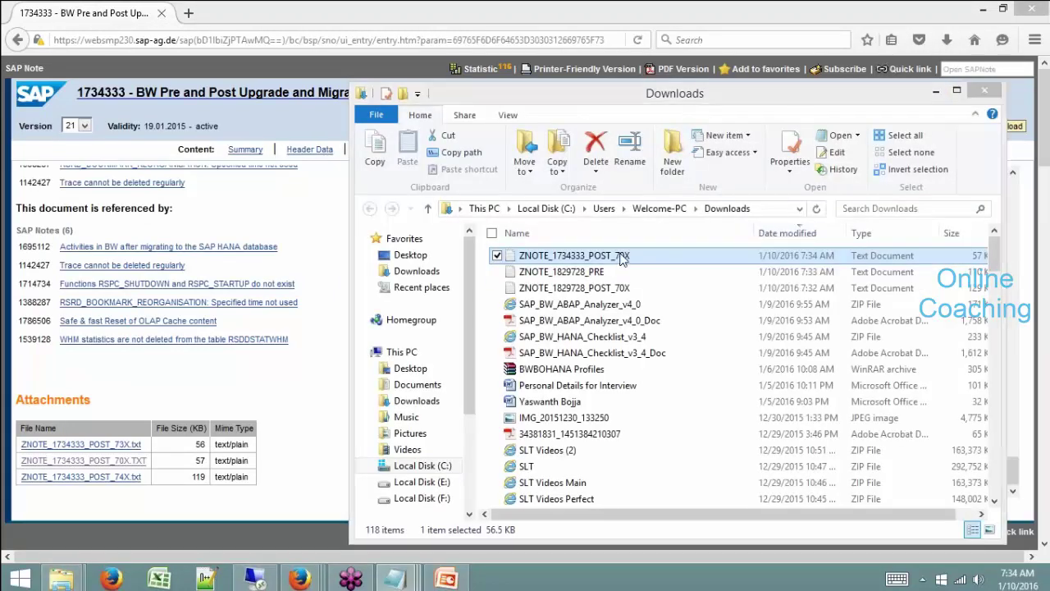
{"action": "double_click", "coordinate": [620, 258]}
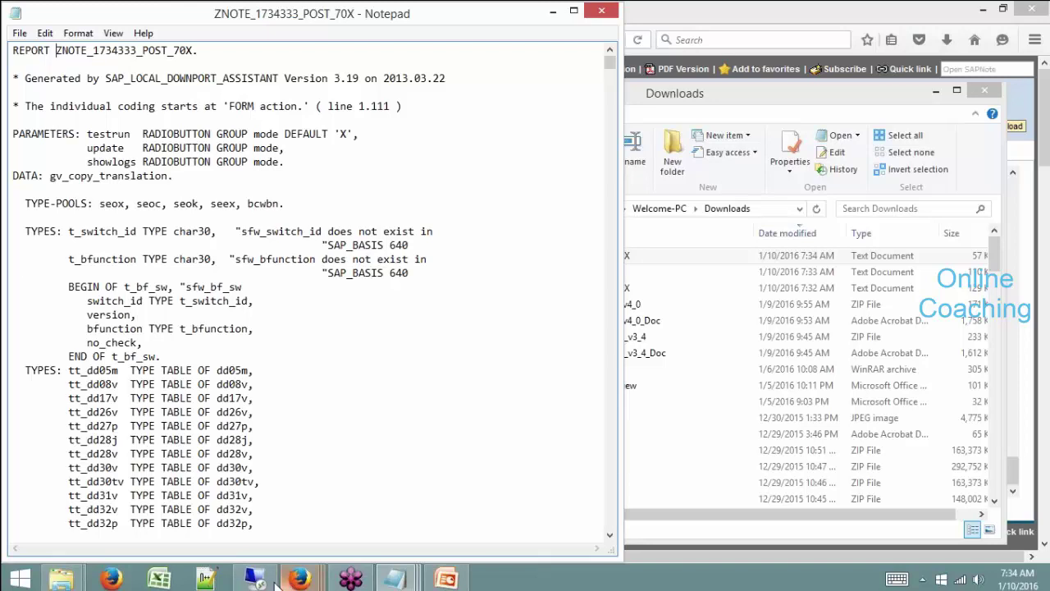
- Switch back to PowerPoint and review the Housekeeping Activities task list on the Pre-Migration Activities slide
{"action": "mouse_move", "coordinate": [275, 581]}
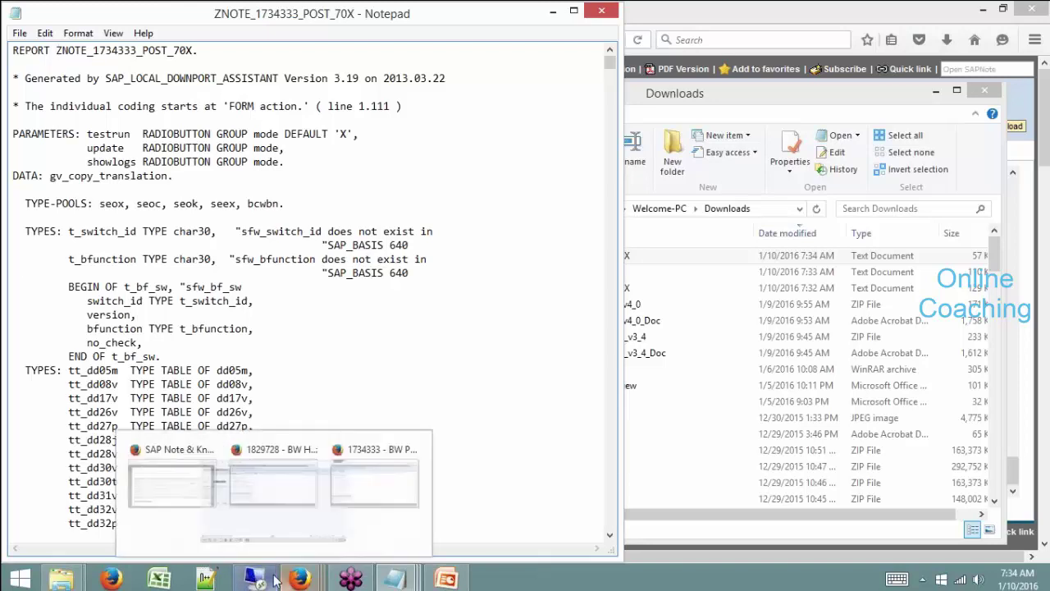
{"action": "left_click", "coordinate": [446, 579]}
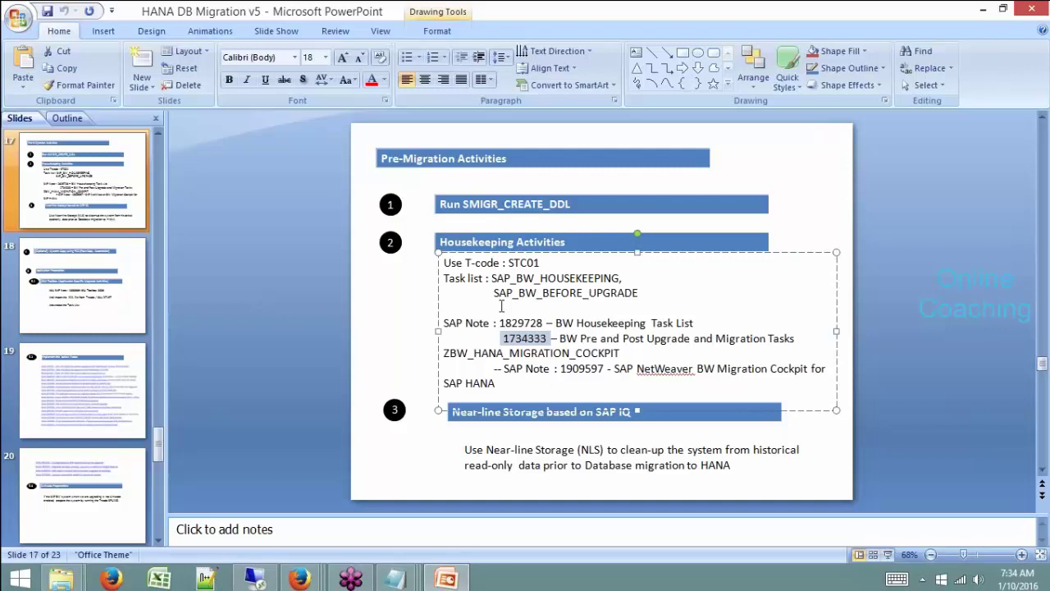
{"action": "left_click", "coordinate": [524, 279]}
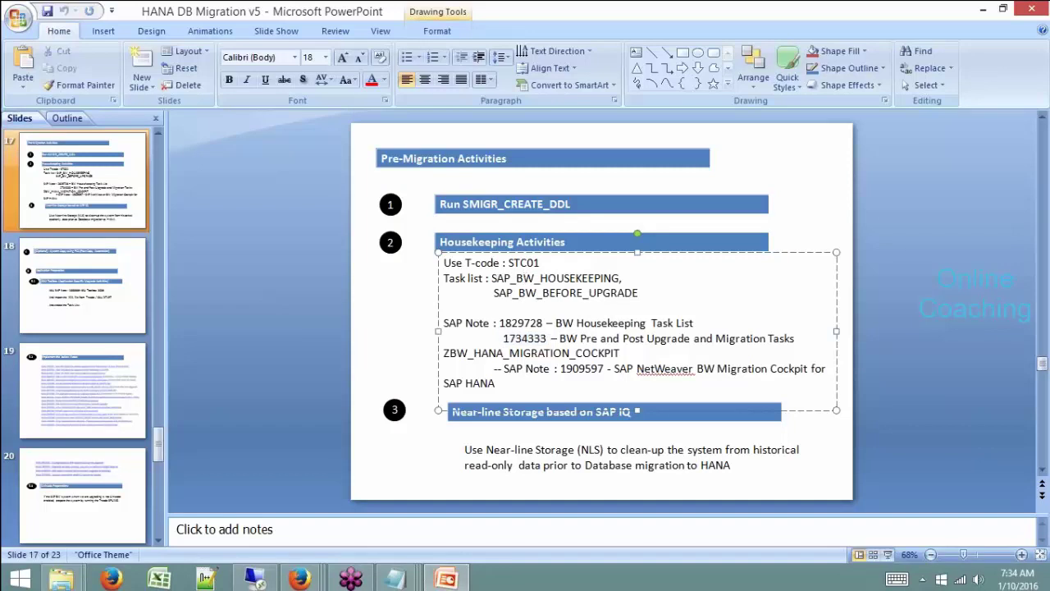
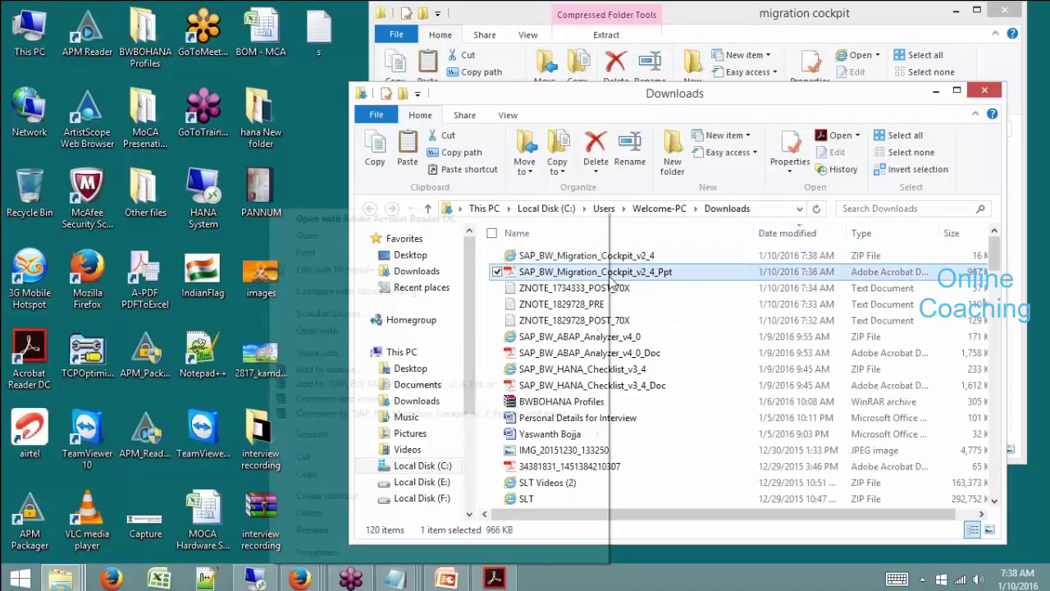
- Copy the SAP_BW_Migration_Cockpit_v2_4_Ppt PDF from Downloads into the migration cockpit folder
{"action": "left_click", "coordinate": [305, 474]}
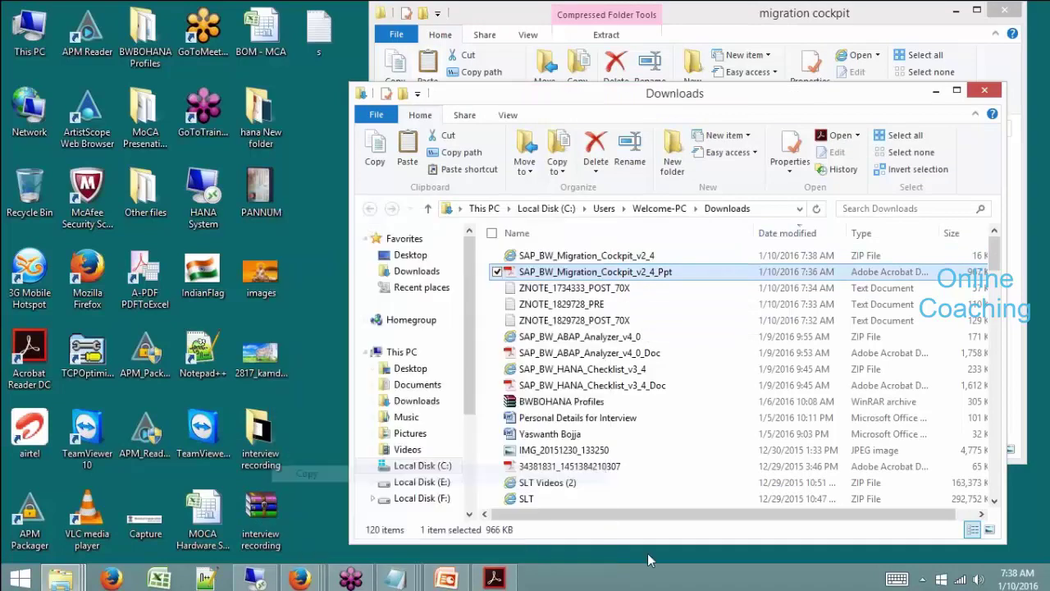
{"action": "left_click", "coordinate": [790, 11]}
{"action": "right_click", "coordinate": [658, 260]}
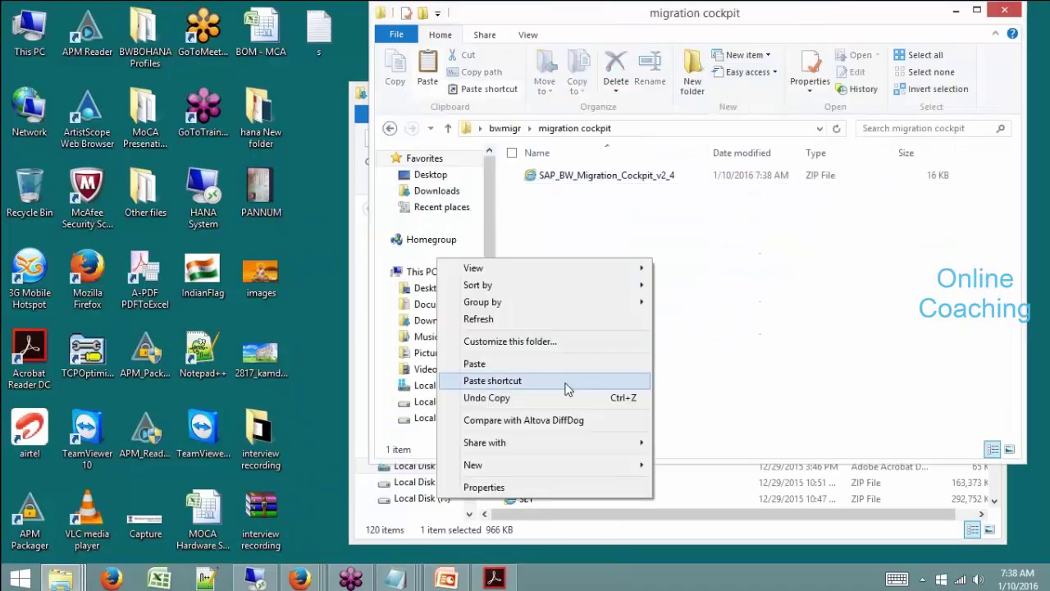
{"action": "left_click", "coordinate": [551, 365]}
- Extract the SAP_BW_Migration_Cockpit_v2_4 archive into its own folder and open the extracted ZBW_HANA_MIGRATION_COCKPIT ABAP file in Notepad++
{"action": "right_click", "coordinate": [593, 177]}
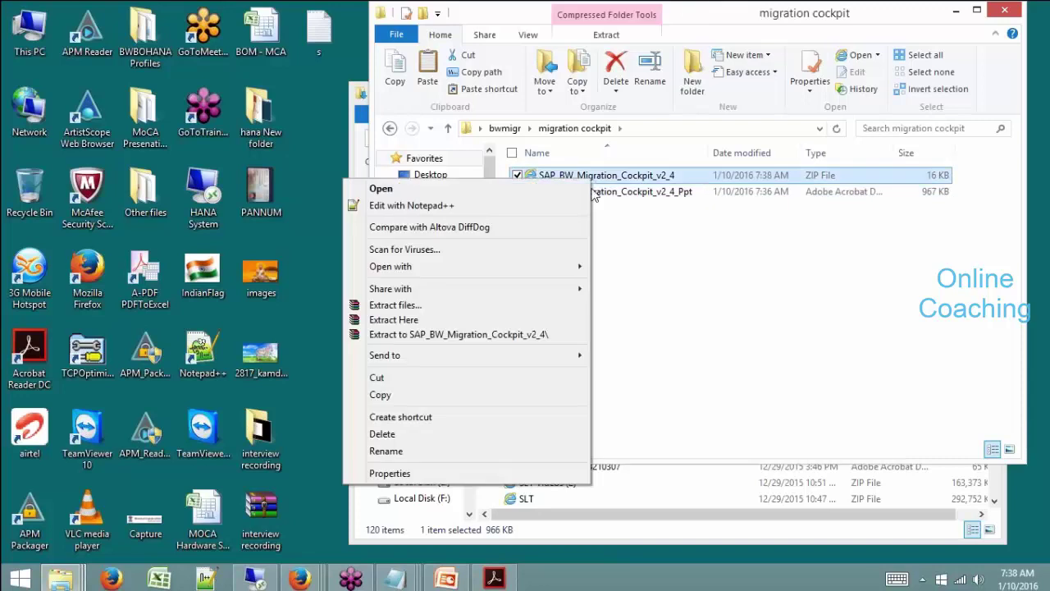
{"action": "left_click", "coordinate": [528, 334]}
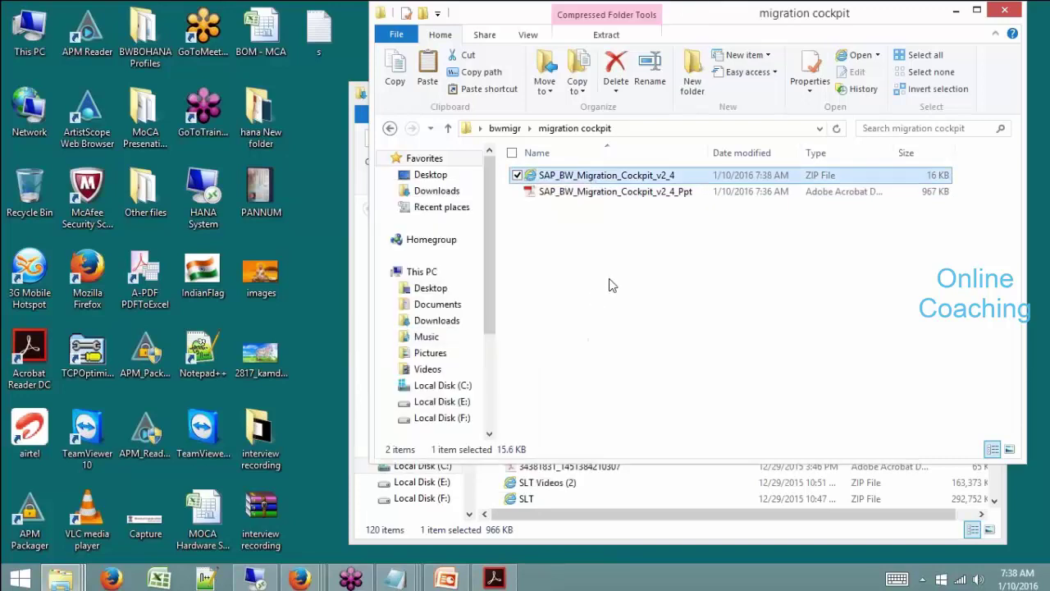
{"action": "double_click", "coordinate": [629, 177]}
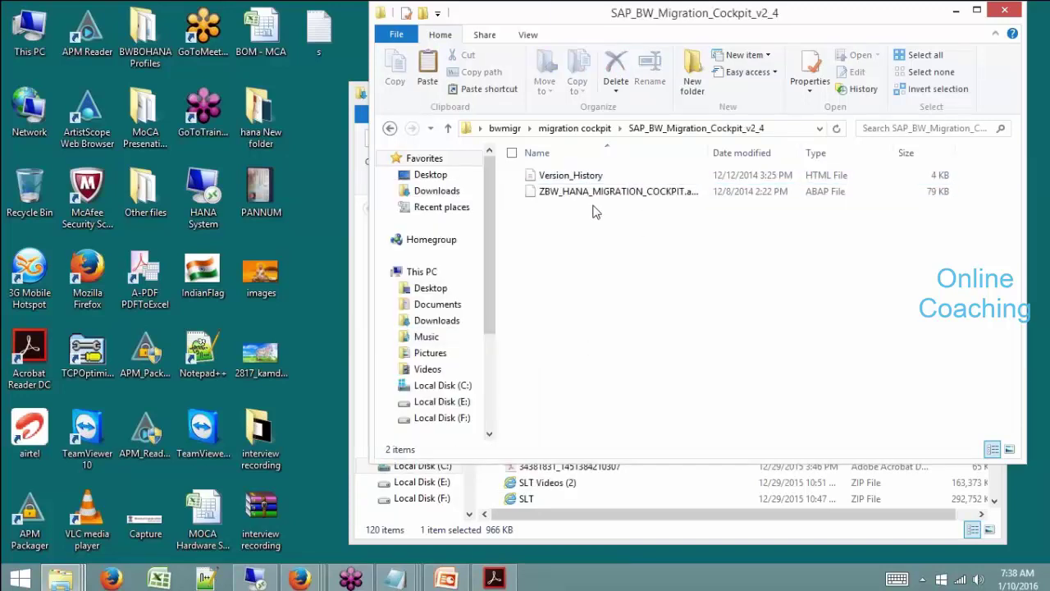
{"action": "double_click", "coordinate": [597, 195]}
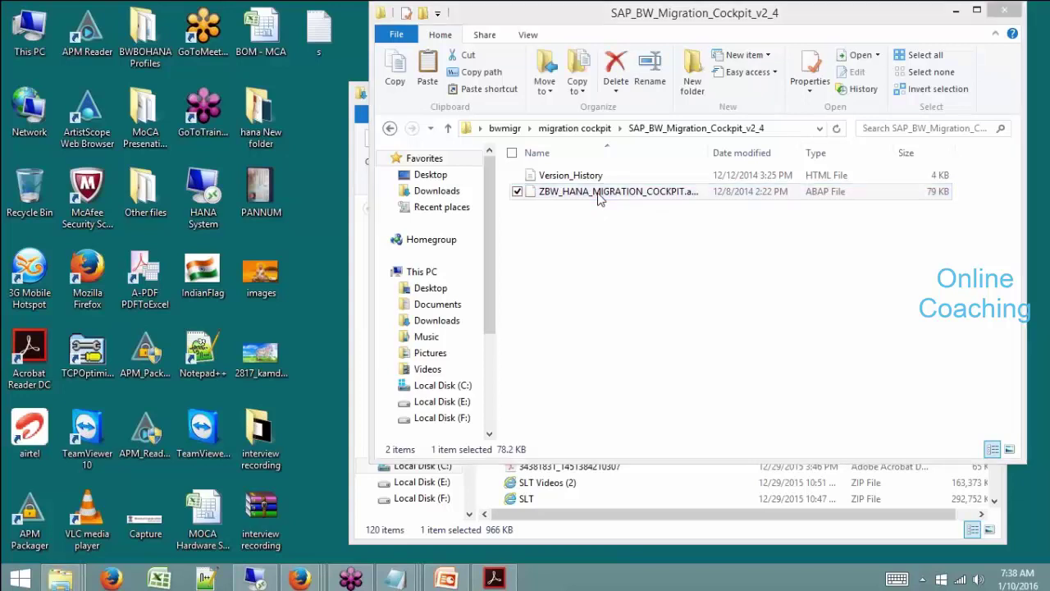
{"action": "right_click", "coordinate": [661, 194]}
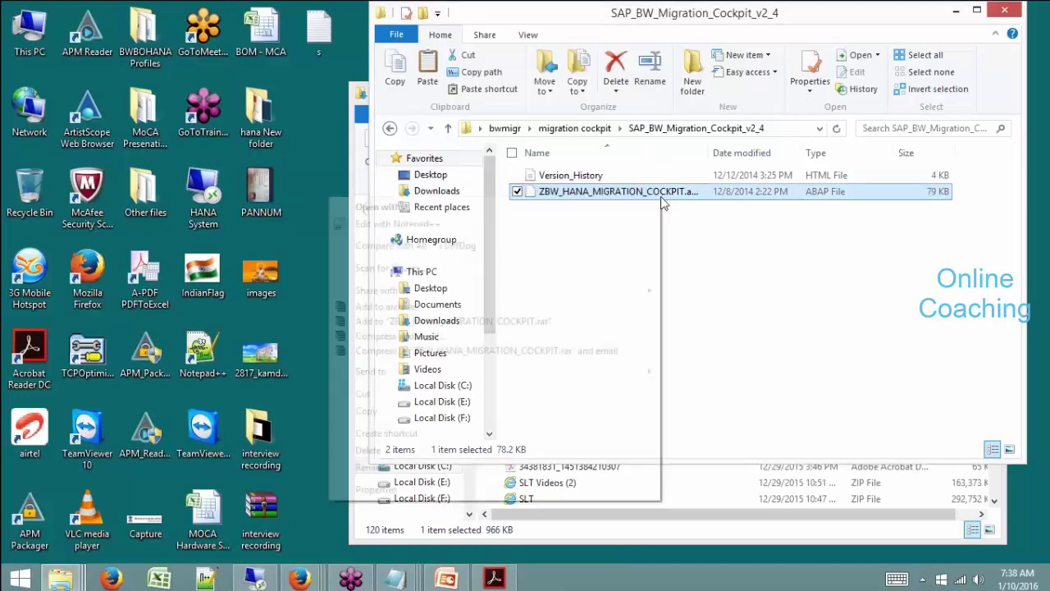
{"action": "left_click", "coordinate": [477, 226]}
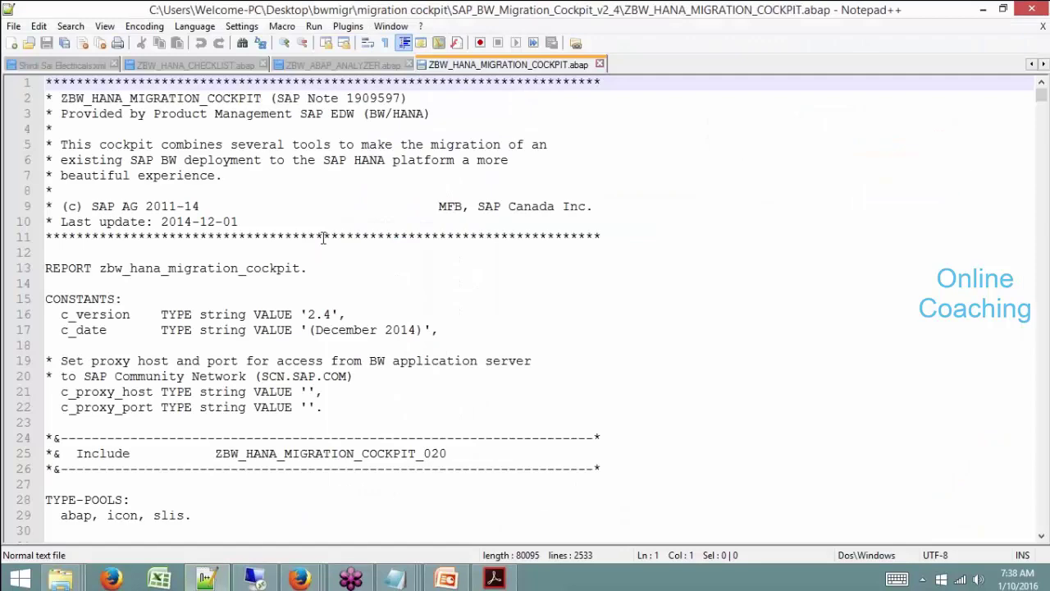
- Examine the start of the migration cockpit source code, including the proxy host and proxy port constants
{"action": "scroll", "coordinate": [308, 220], "scroll_direction": "down", "scroll_amount": 5}
{"action": "scroll", "coordinate": [308, 217], "scroll_direction": "down", "scroll_amount": 10}
{"action": "scroll", "coordinate": [307, 217], "scroll_direction": "up", "scroll_amount": 15}
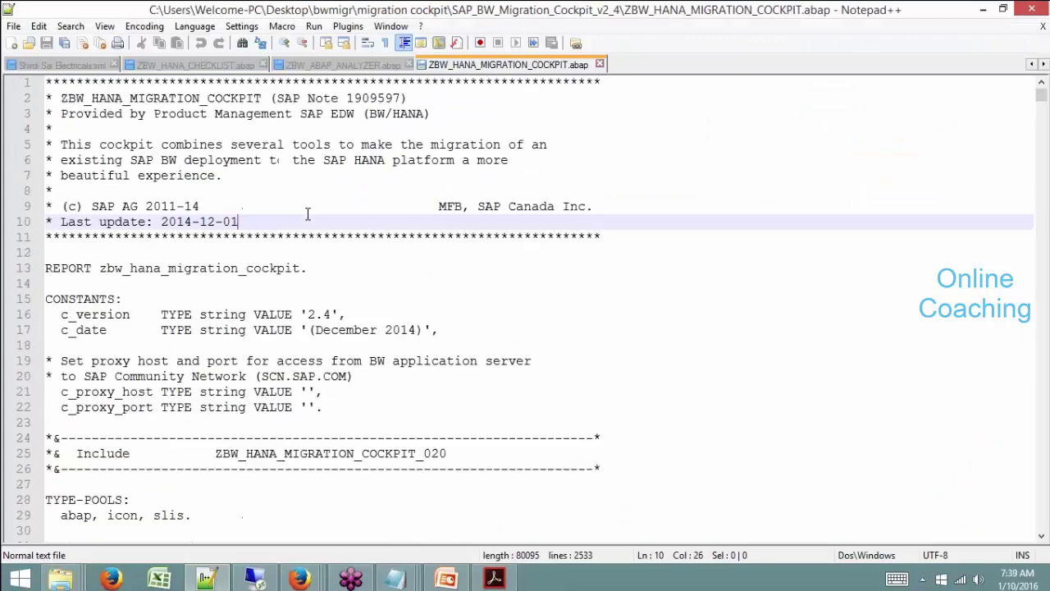
{"action": "scroll", "coordinate": [308, 216], "scroll_direction": "down", "scroll_amount": 6}
{"action": "scroll", "coordinate": [308, 214], "scroll_direction": "up", "scroll_amount": 2}
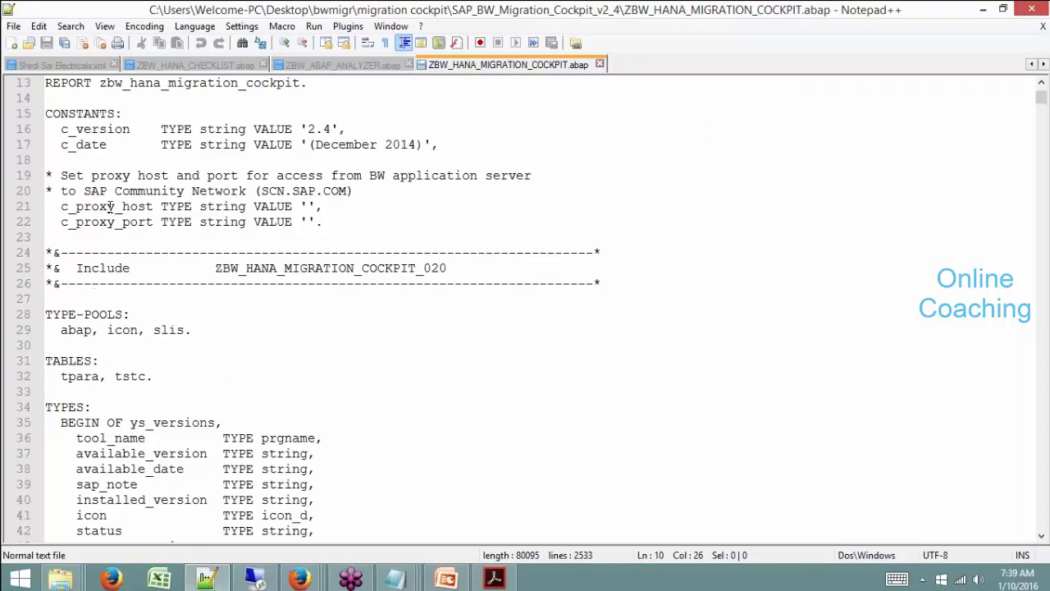
{"action": "left_click", "coordinate": [106, 206]}
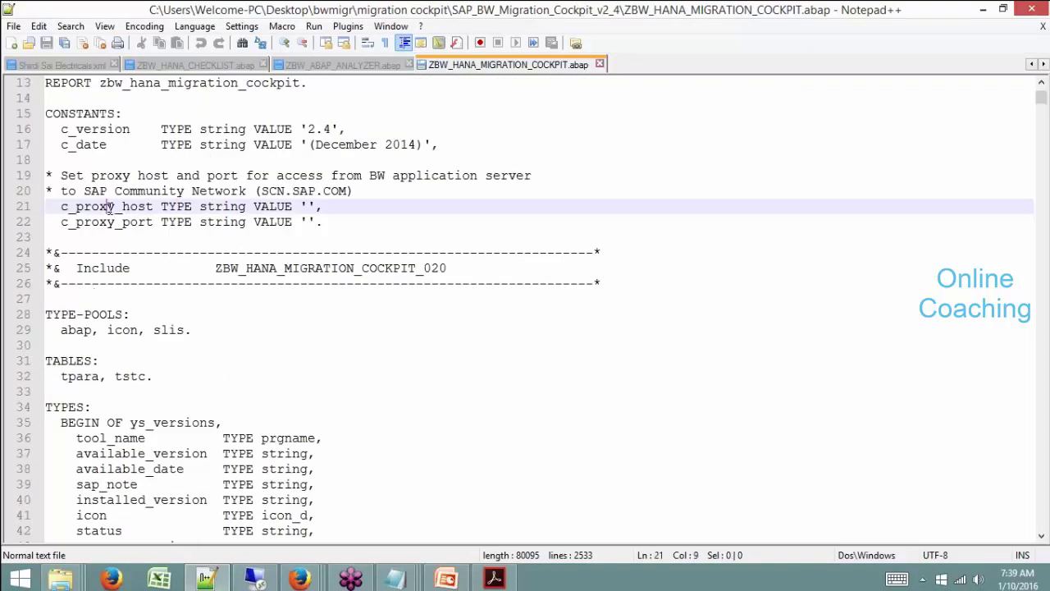
{"action": "left_click", "coordinate": [310, 222]}
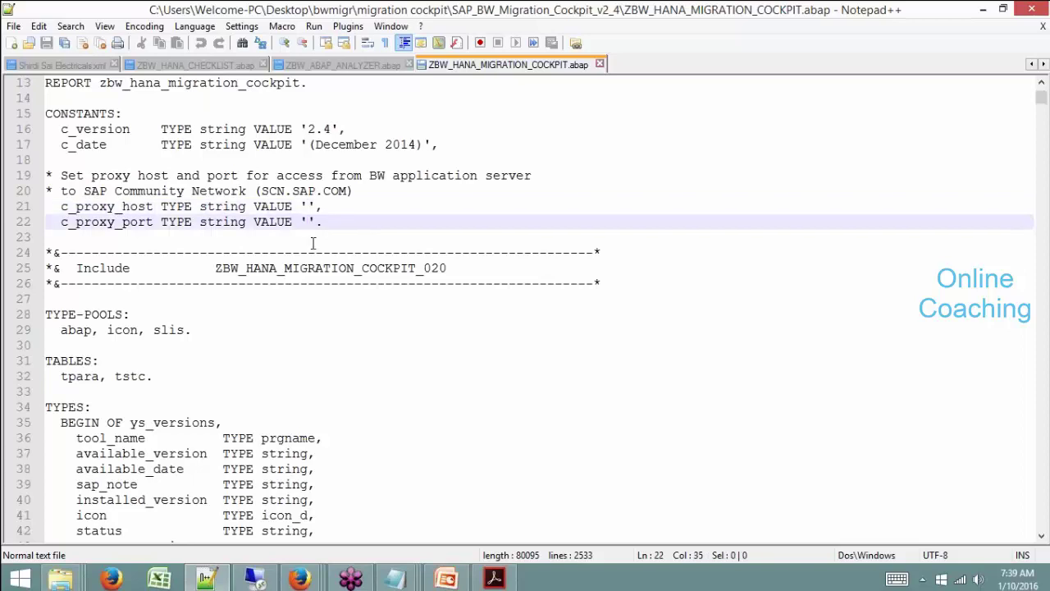
{"action": "scroll", "coordinate": [312, 243], "scroll_direction": "up", "scroll_amount": 4}
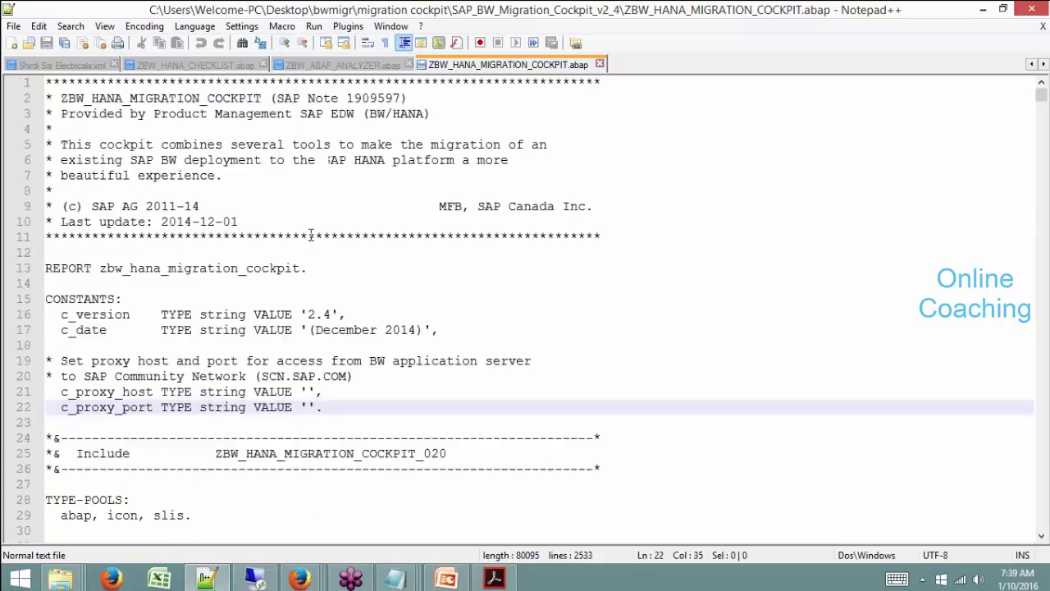
- Copy the report name ZBW_HANA_MIGRATION_COCKPIT and try to display that program in the remote B78 system's ABAP Editor
{"action": "left_click_drag", "start_coordinate": [63, 97], "coordinate": [264, 97]}
{"action": "key", "text": "ctrl+c"}
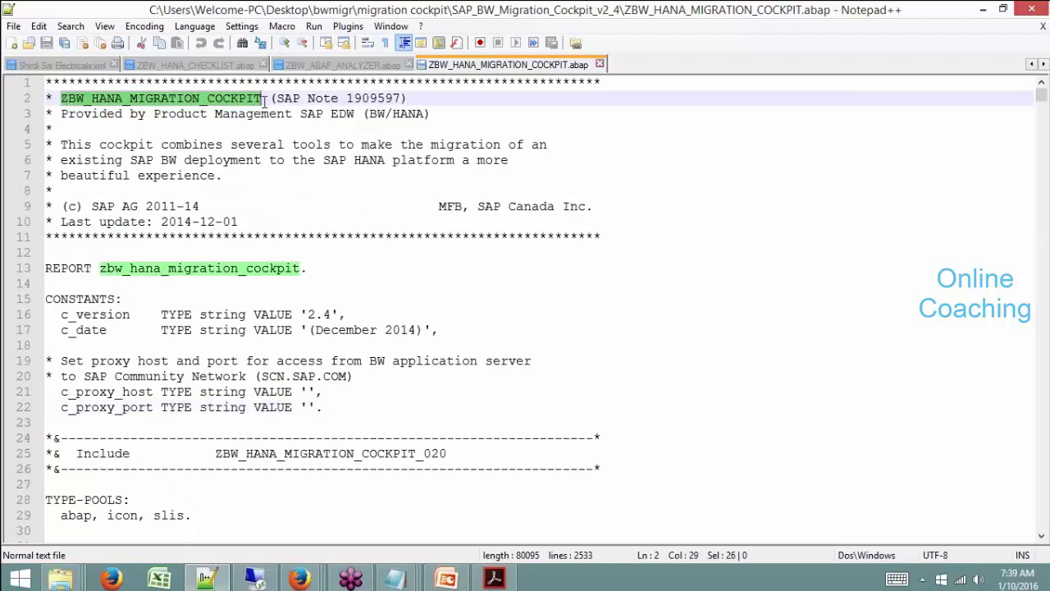
{"action": "left_click", "coordinate": [254, 579]}
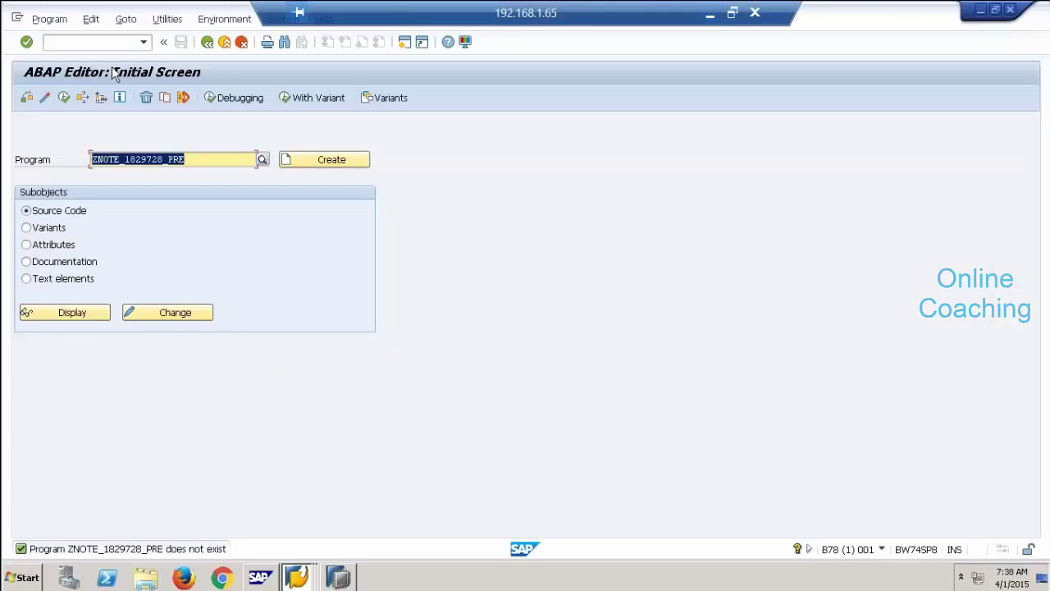
{"action": "key", "text": "ctrl+v"}
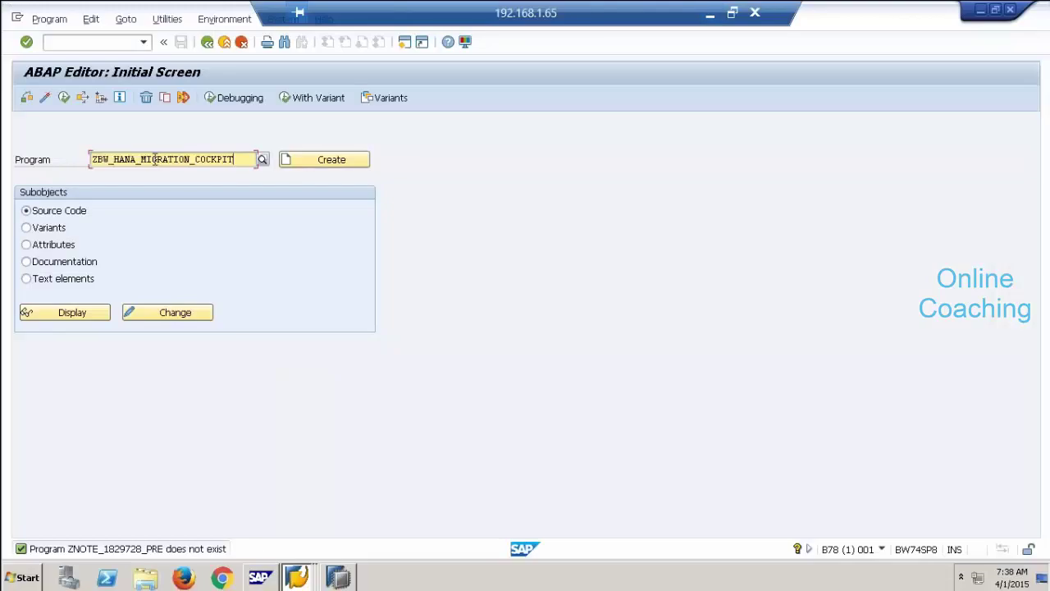
{"action": "left_click", "coordinate": [76, 315]}
- Switch to the SAP Easy Access session of system NSP, start transaction SE38 and display the report ZBW_HANA_MIGRATION_COCKPIT
{"action": "left_click", "coordinate": [308, 576]}
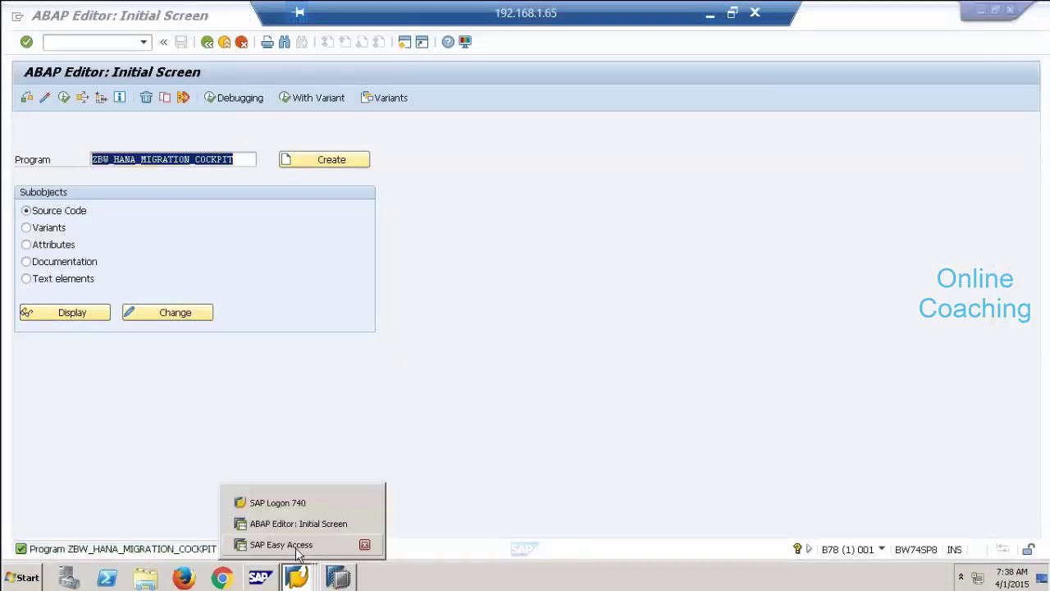
{"action": "left_click", "coordinate": [293, 544]}
{"action": "type", "text": "se38"}
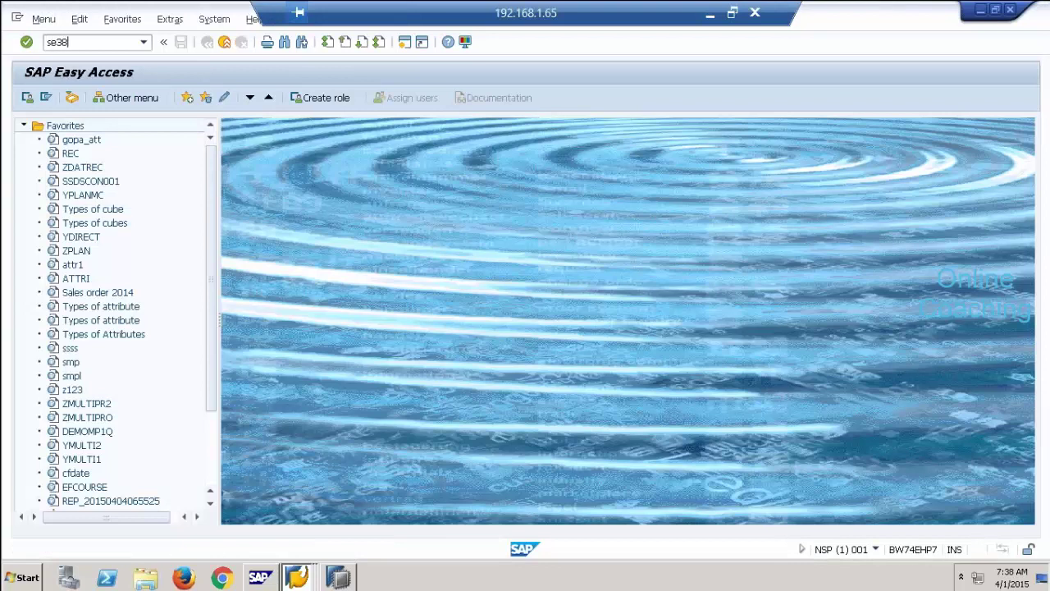
{"action": "key", "text": "Return"}
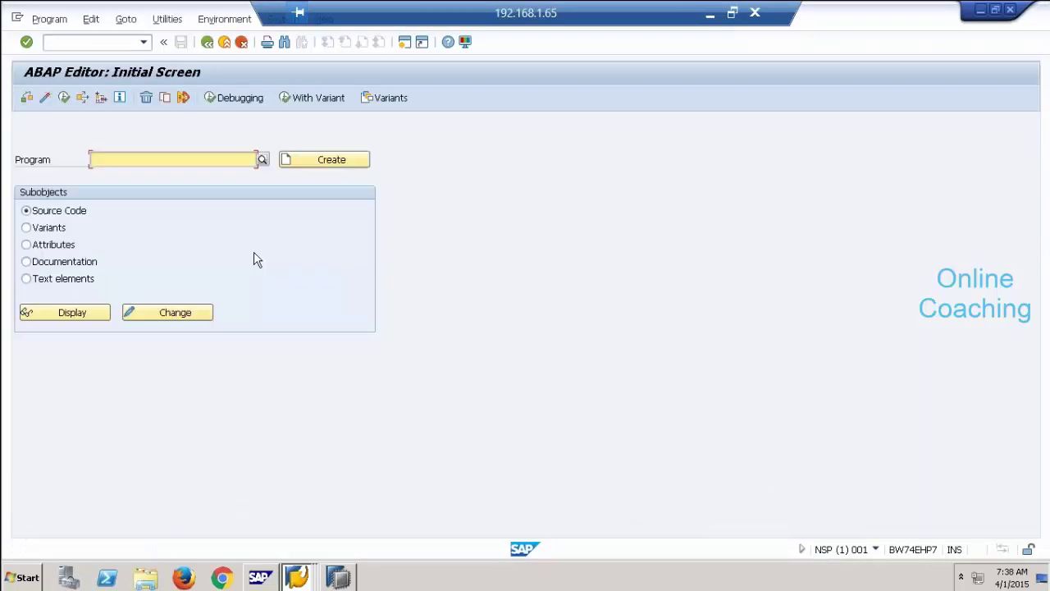
{"action": "key", "text": "ctrl+v"}
{"action": "left_click", "coordinate": [89, 314]}
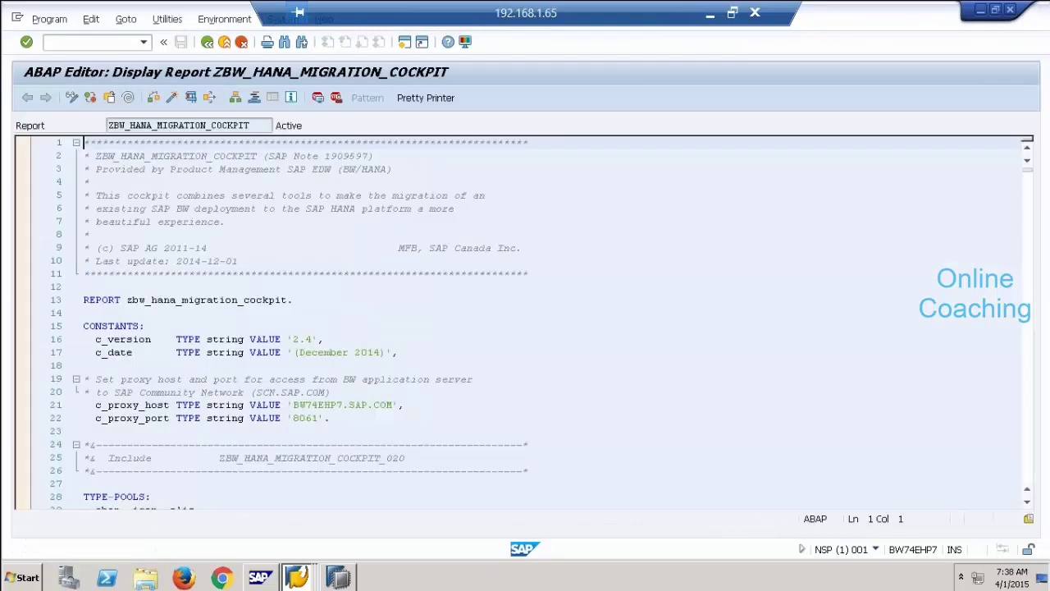
- Highlight the c_proxy_host and c_proxy_port values in the displayed report's source code
{"action": "left_click", "coordinate": [269, 289]}
{"action": "left_click_drag", "start_coordinate": [294, 404], "coordinate": [393, 404]}
{"action": "left_click_drag", "start_coordinate": [294, 418], "coordinate": [319, 419]}
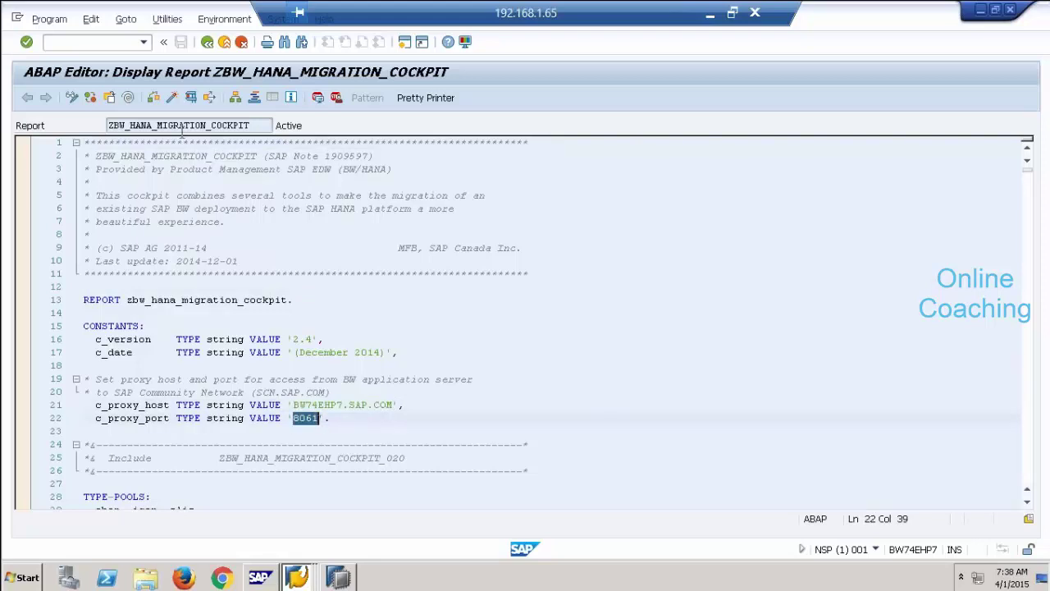
- Run the migration cockpit report and open the Checklist Tool from its Check section
{"action": "left_click", "coordinate": [192, 97]}
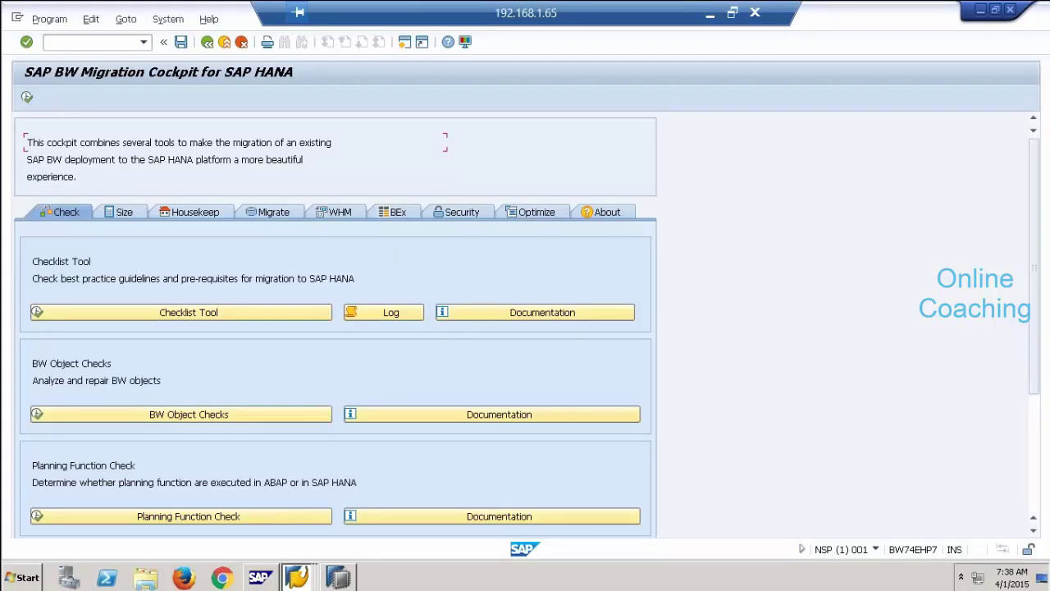
{"action": "scroll", "coordinate": [120, 255], "scroll_direction": "down", "scroll_amount": 1}
{"action": "scroll", "coordinate": [154, 460], "scroll_direction": "down", "scroll_amount": 3}
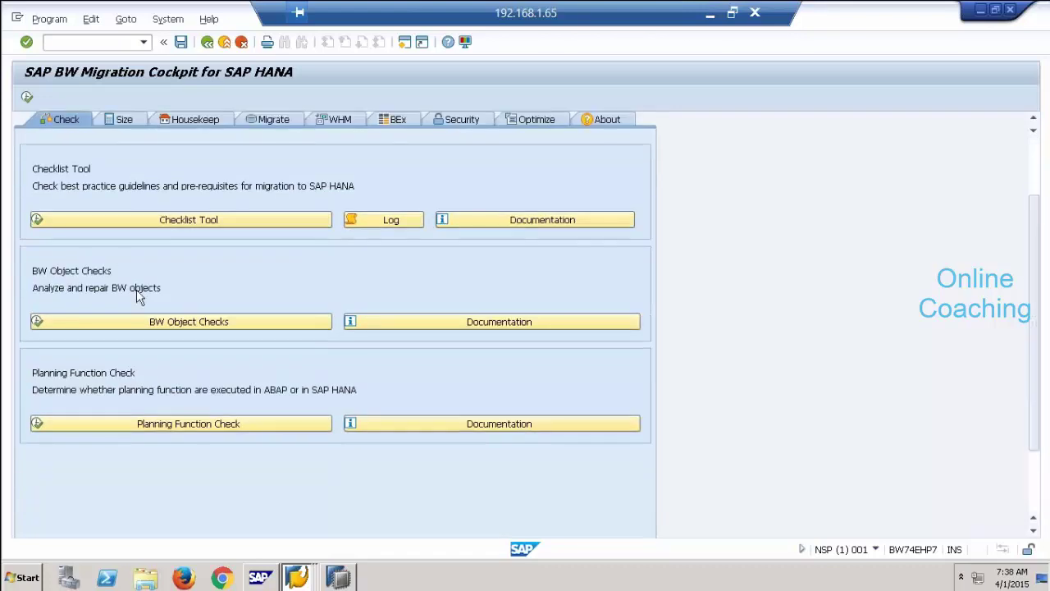
{"action": "left_click", "coordinate": [216, 220]}
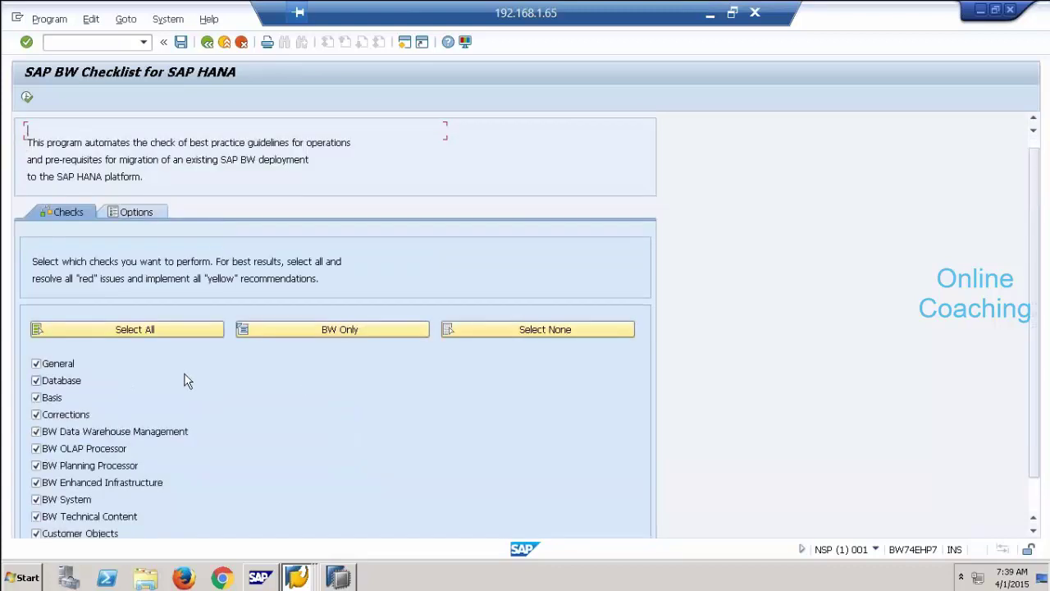
- Review the checks offered by the Checklist Tool, reopening it once from the cockpit's Check section, and return to the cockpit
{"action": "scroll", "coordinate": [185, 380], "scroll_direction": "down", "scroll_amount": 1}
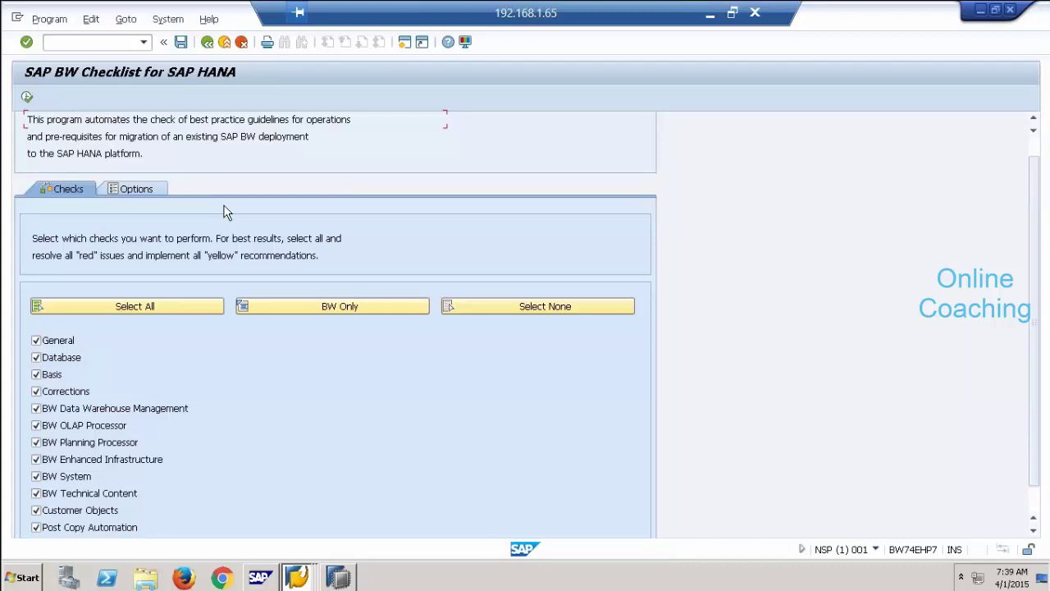
{"action": "left_click", "coordinate": [207, 42]}
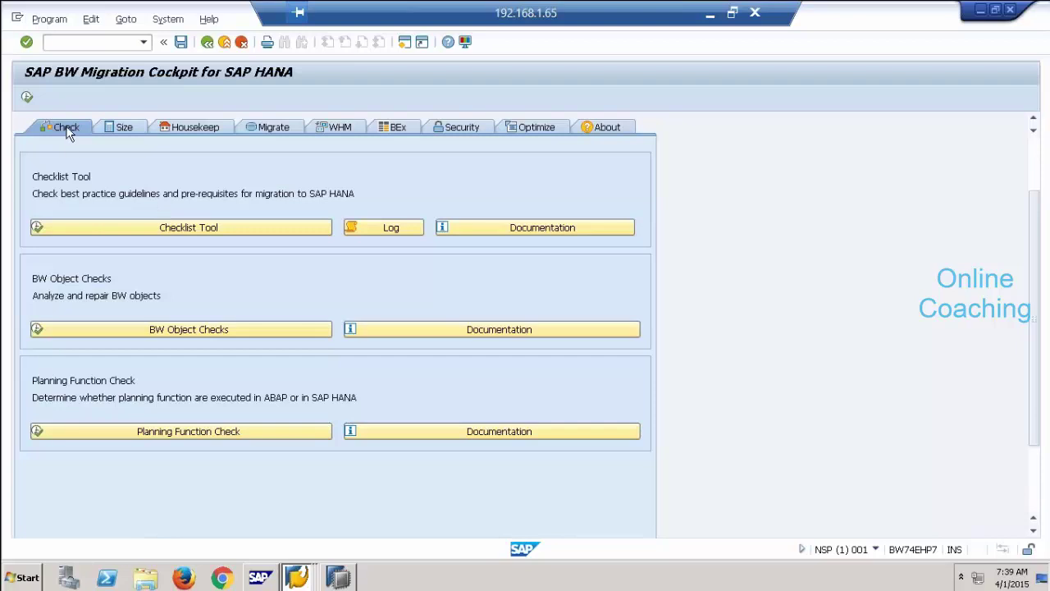
{"action": "left_click", "coordinate": [178, 229]}
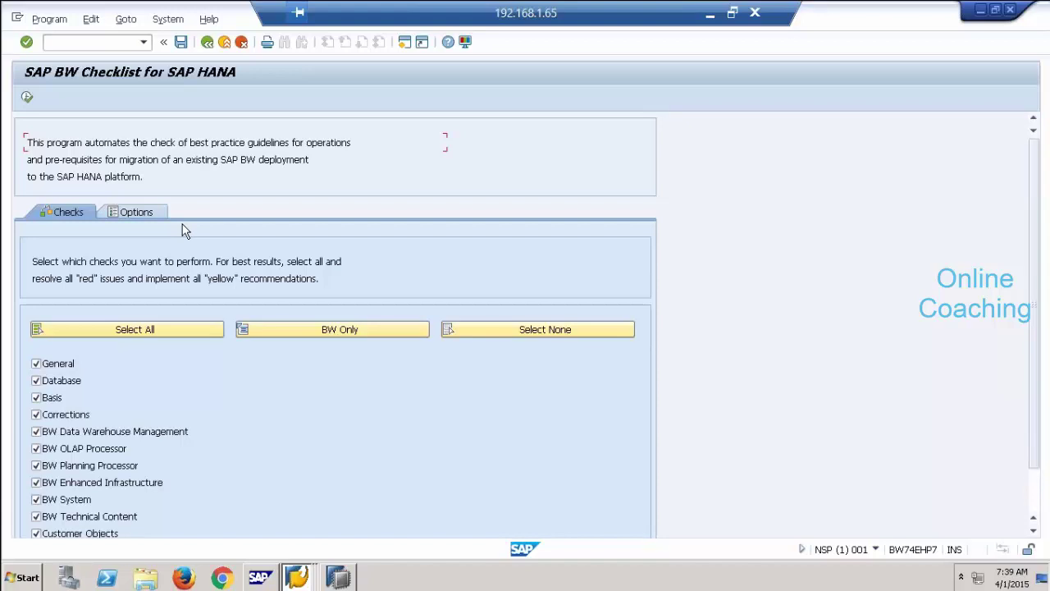
{"action": "left_click", "coordinate": [209, 45]}
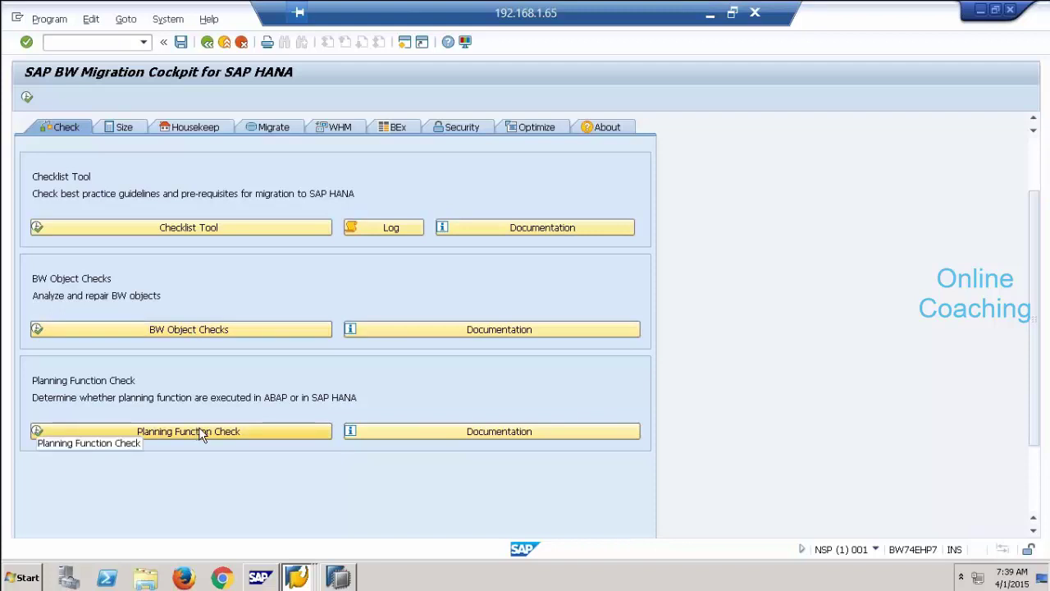
- Review the cockpit's Size and Housekeep sections, view the Housekeeping Tasks tool's task list screen, and return to the cockpit
{"action": "left_click", "coordinate": [121, 129]}
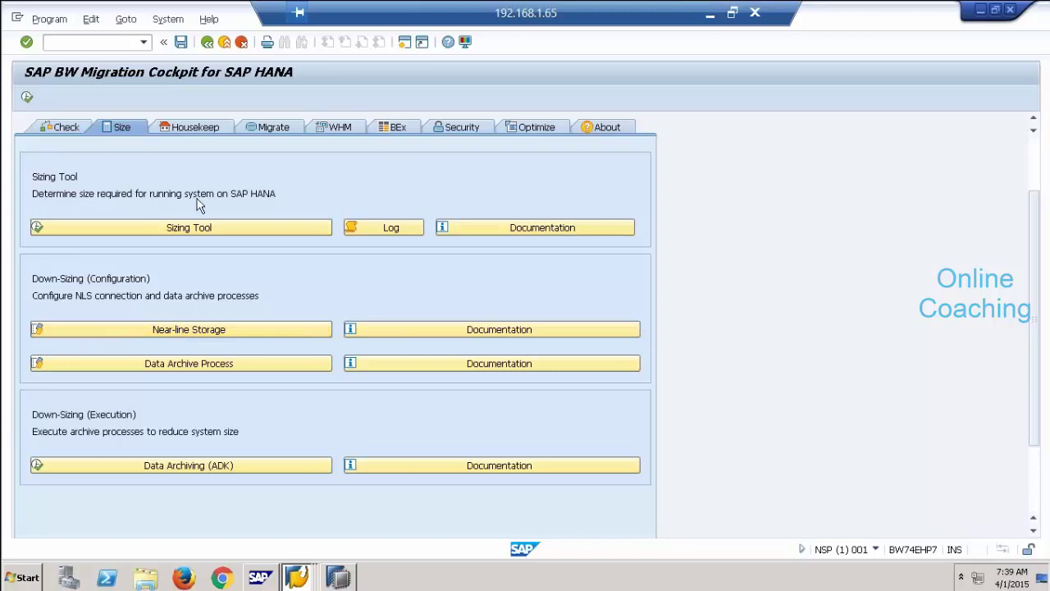
{"action": "left_click", "coordinate": [210, 132]}
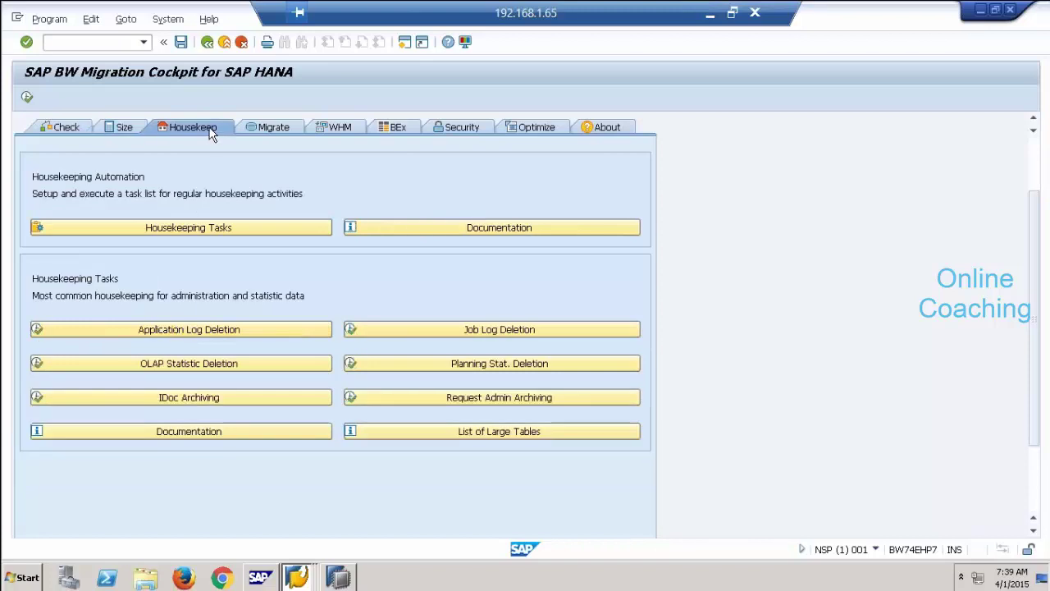
{"action": "left_click", "coordinate": [223, 230]}
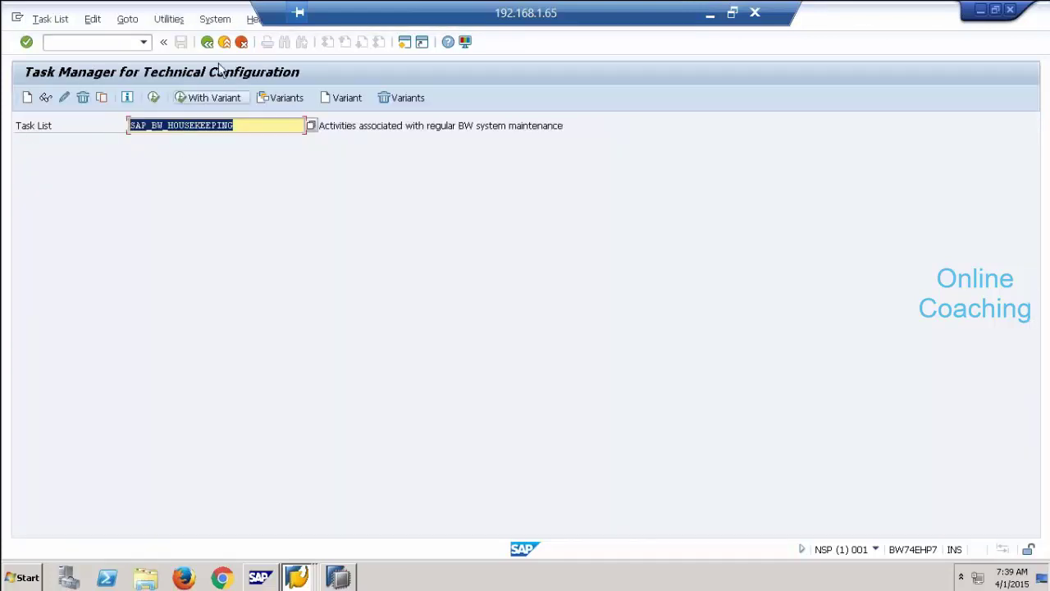
{"action": "left_click", "coordinate": [224, 43]}
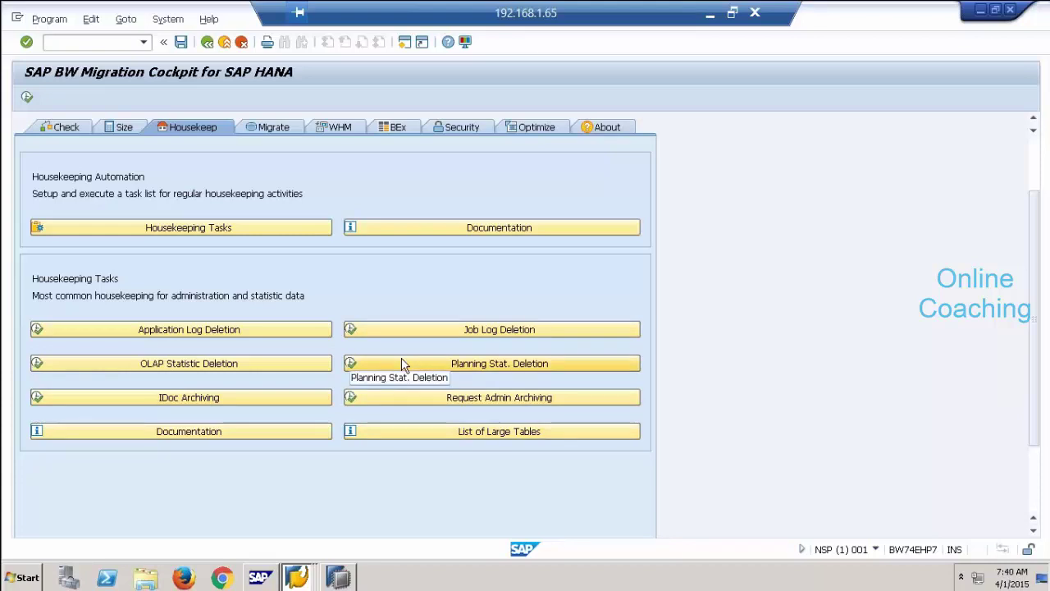
- View the Migrate and WHM sections, open Data Flow Conversion to check its transaction code, and return to the cockpit
{"action": "left_click", "coordinate": [267, 128]}
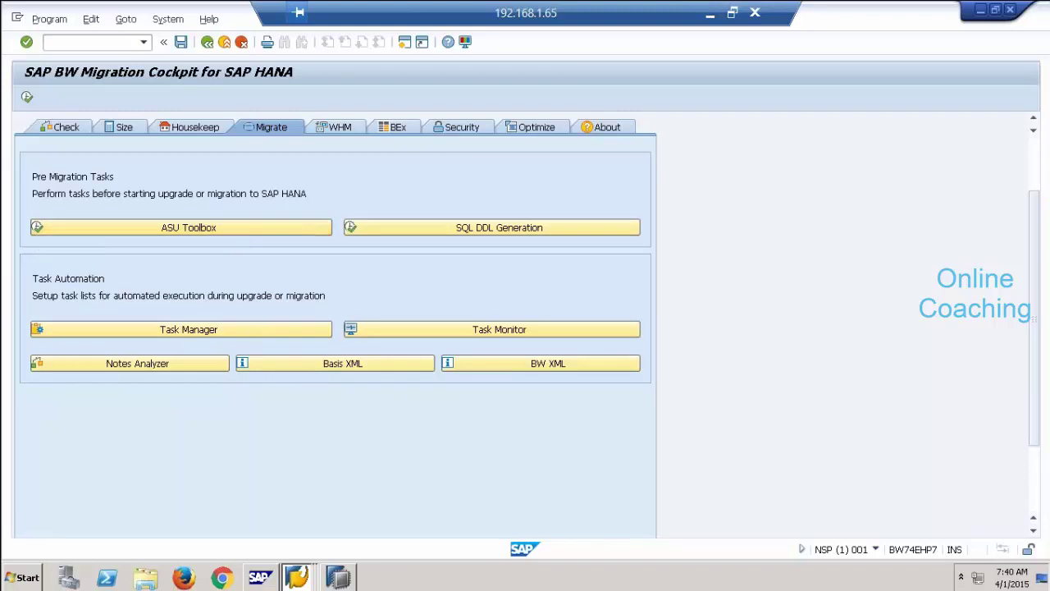
{"action": "left_click", "coordinate": [343, 132]}
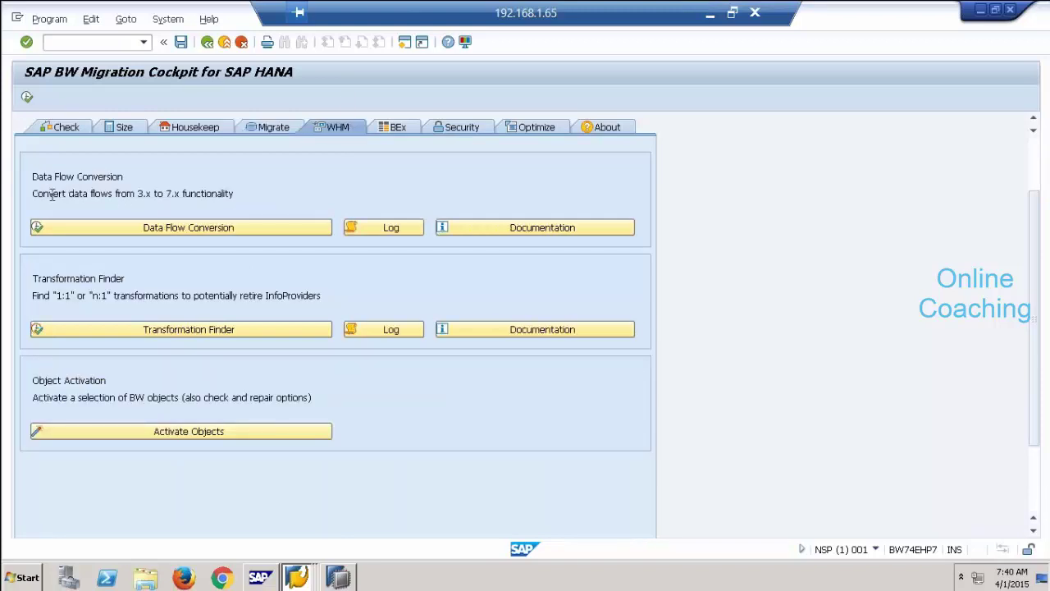
{"action": "left_click_drag", "start_coordinate": [49, 194], "coordinate": [201, 190]}
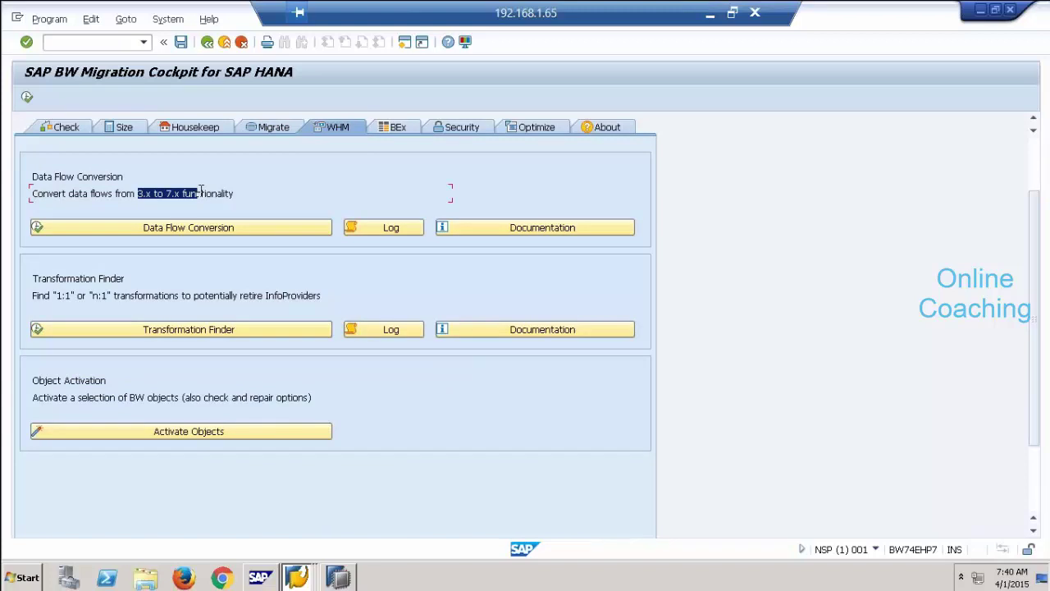
{"action": "left_click", "coordinate": [235, 233]}
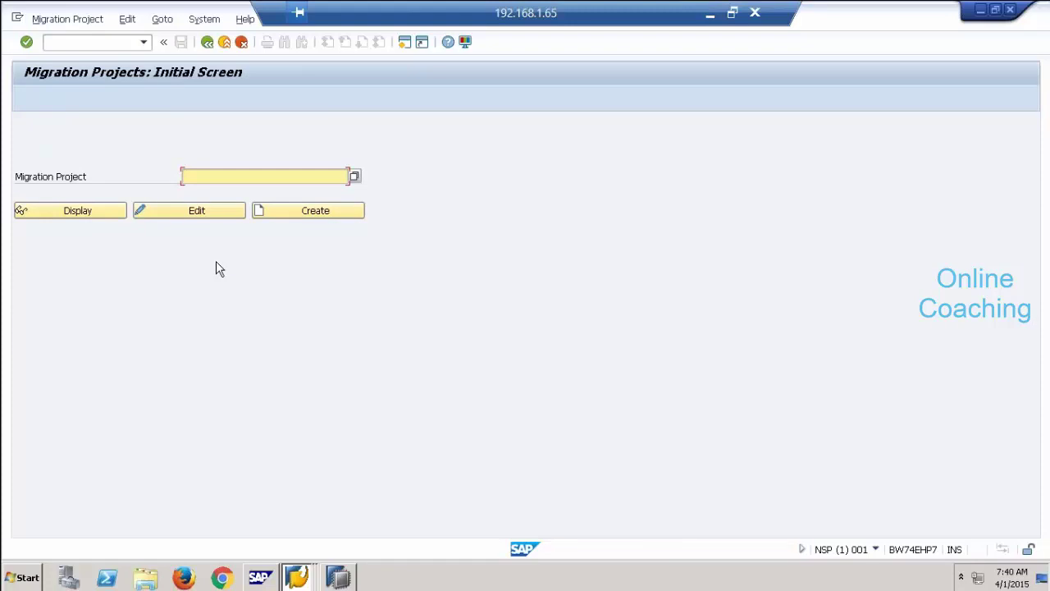
{"action": "left_click", "coordinate": [874, 549]}
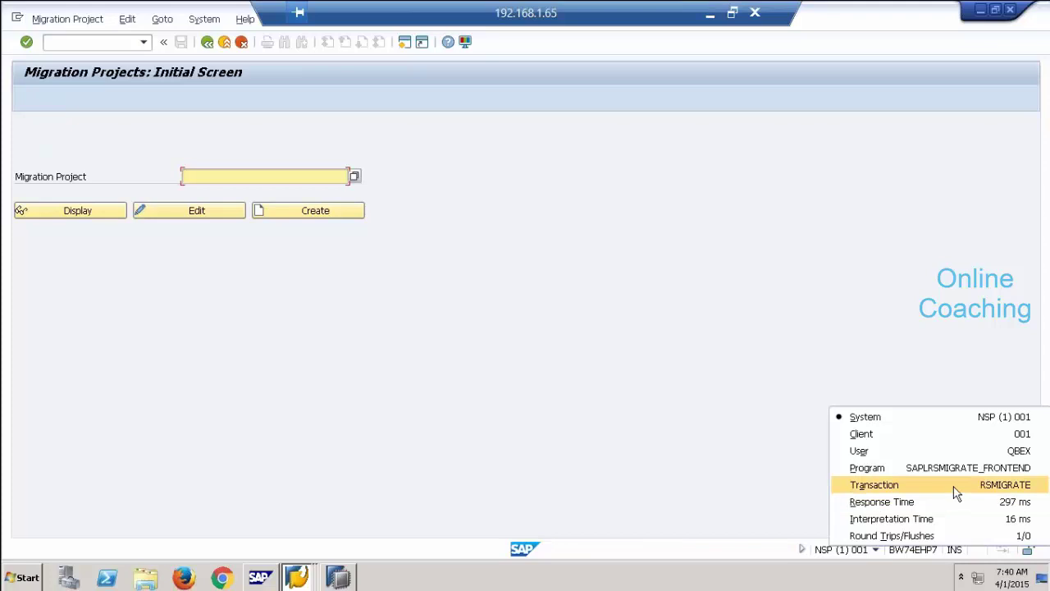
{"action": "left_click", "coordinate": [655, 292]}
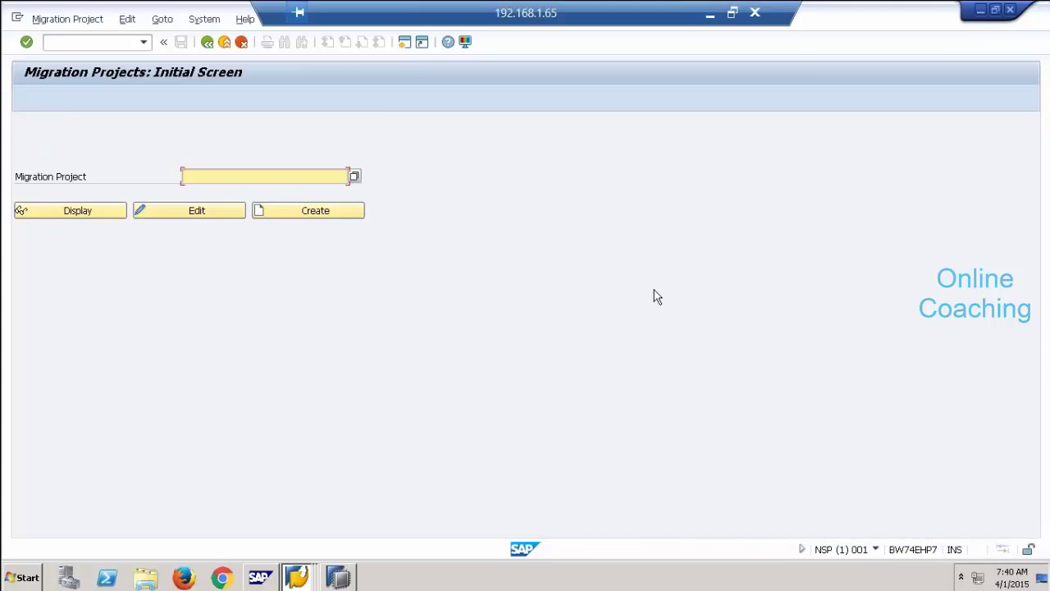
{"action": "left_click", "coordinate": [206, 42]}
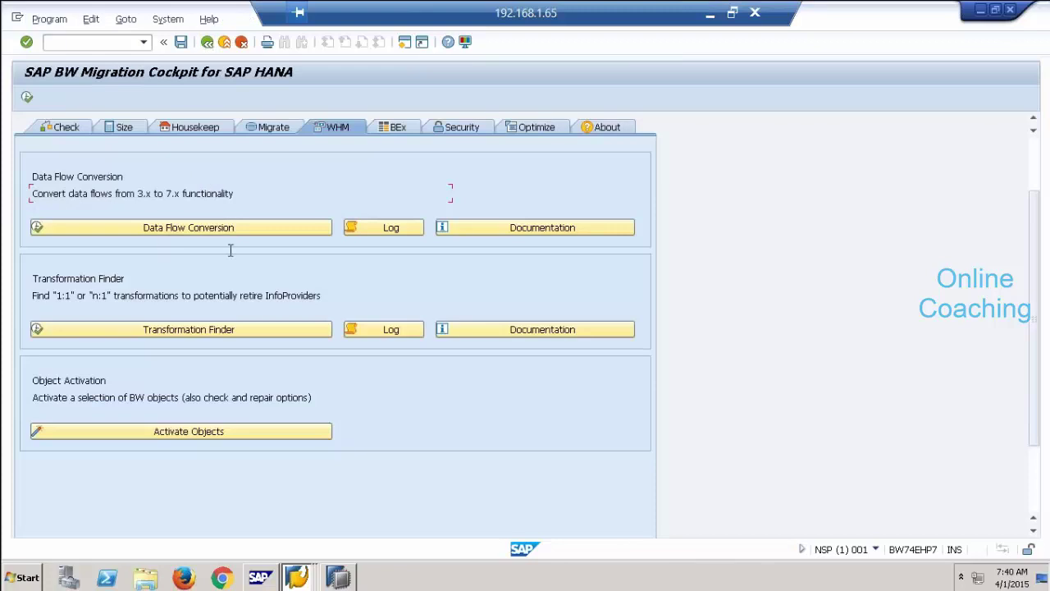
- Highlight the Transformation Finder heading in the WHM section and review the query, web template and workbook tools in the BEx section
{"action": "left_click_drag", "start_coordinate": [59, 279], "coordinate": [211, 295]}
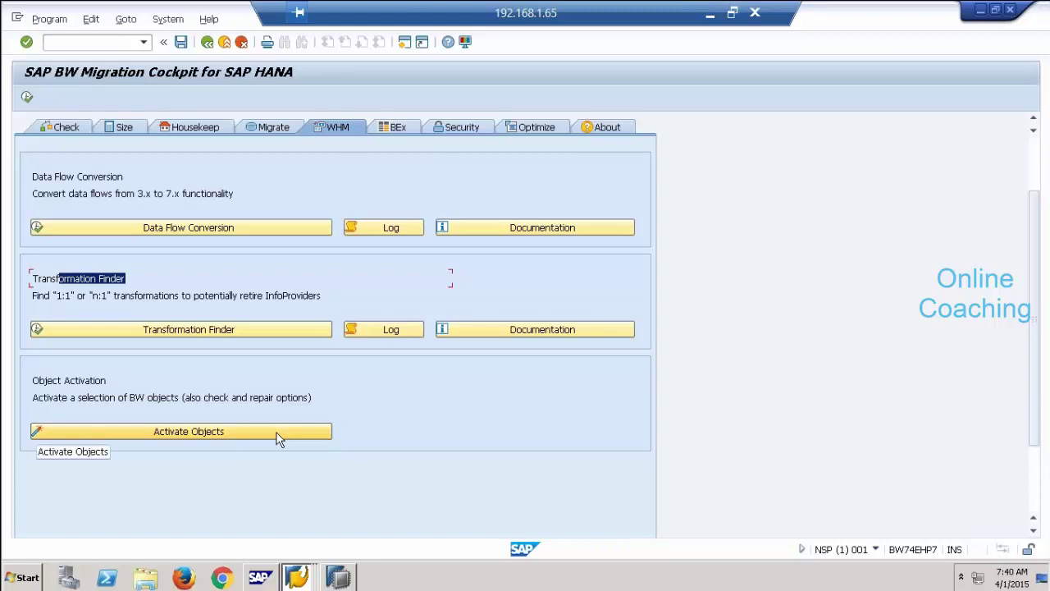
{"action": "left_click", "coordinate": [394, 128]}
{"action": "left_click", "coordinate": [245, 193]}
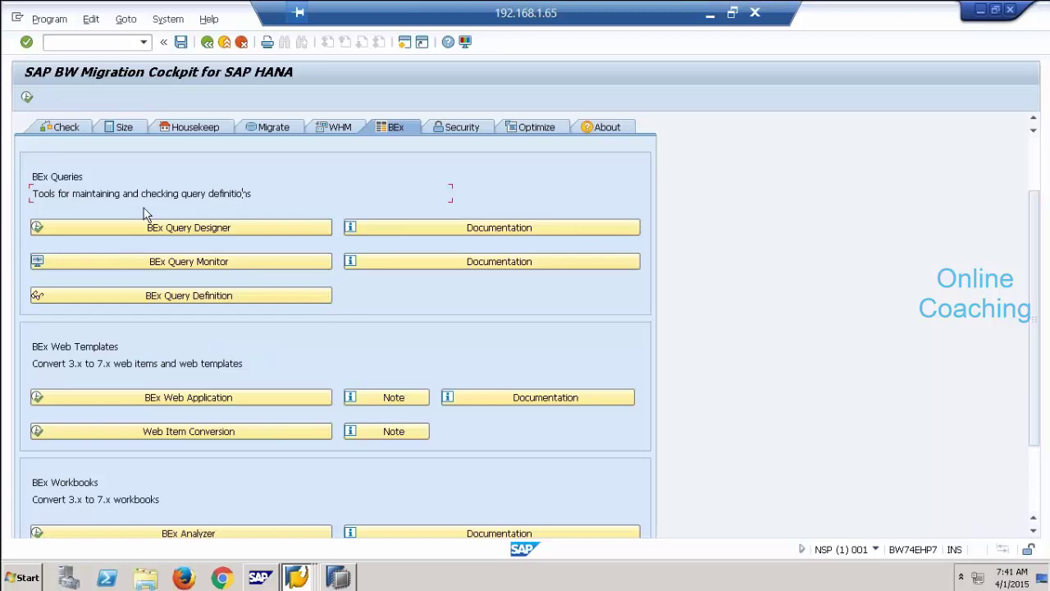
{"action": "scroll", "coordinate": [243, 352], "scroll_direction": "down", "scroll_amount": 3}
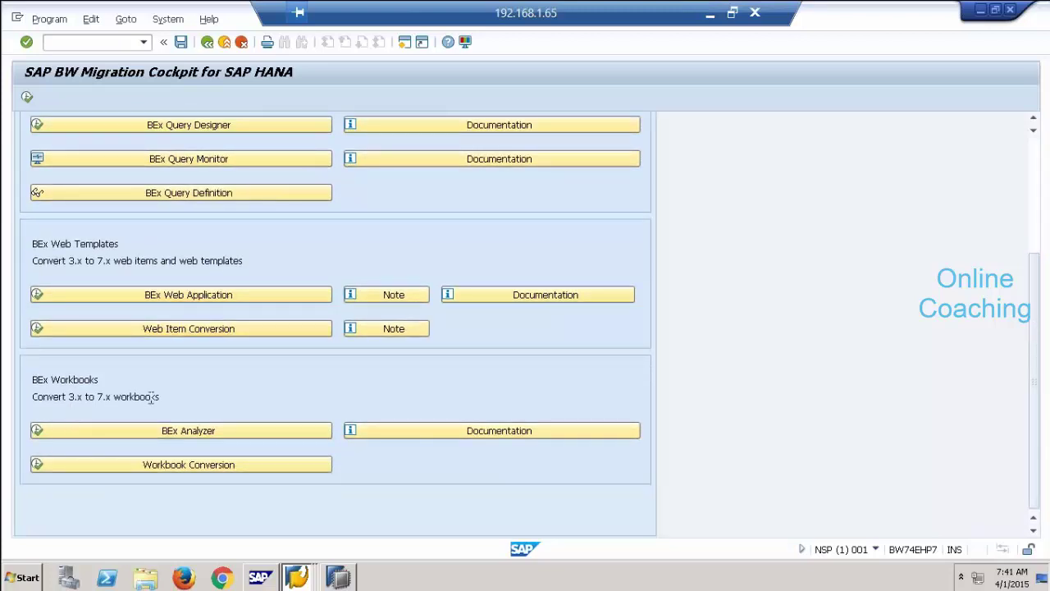
{"action": "scroll", "coordinate": [202, 406], "scroll_direction": "up", "scroll_amount": 3}
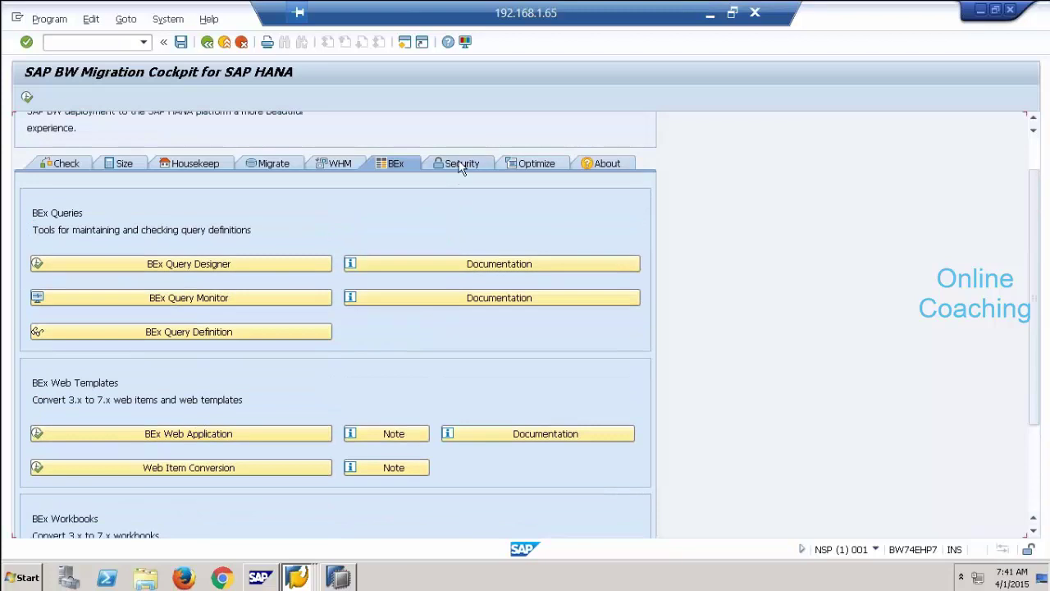
- Review the Security section, view the ABAP Routine Analyzer from the Optimize section, and return to the cockpit
{"action": "left_click", "coordinate": [453, 164]}
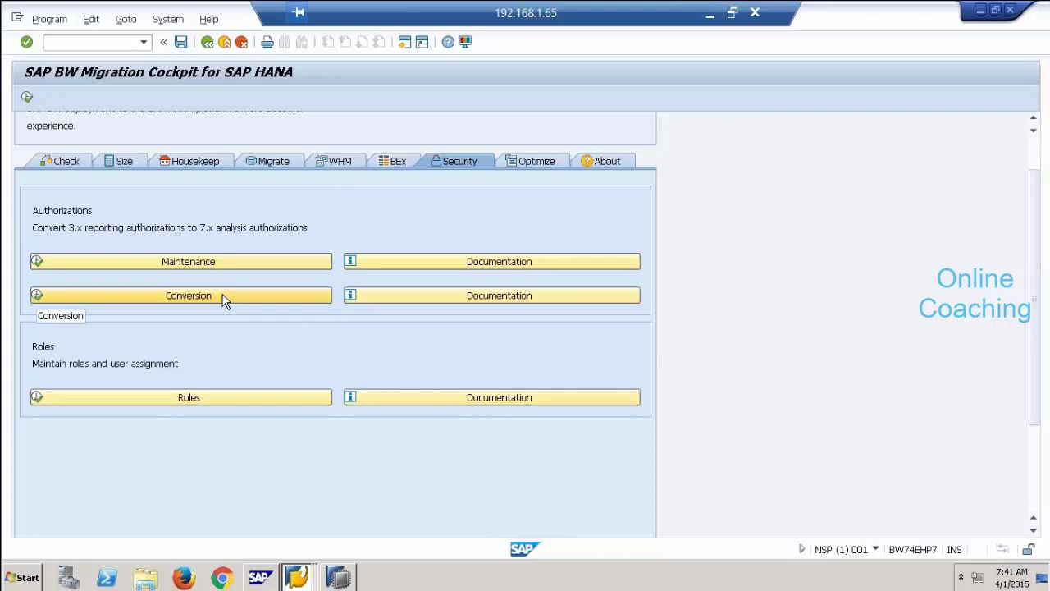
{"action": "left_click", "coordinate": [545, 163]}
{"action": "scroll", "coordinate": [244, 230], "scroll_direction": "down", "scroll_amount": 1}
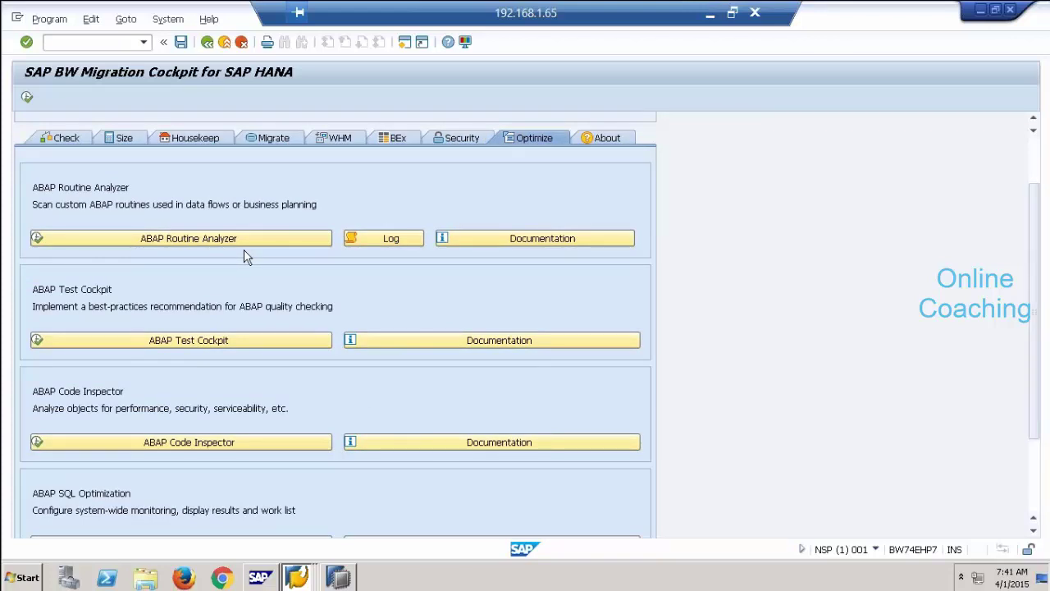
{"action": "left_click", "coordinate": [189, 239]}
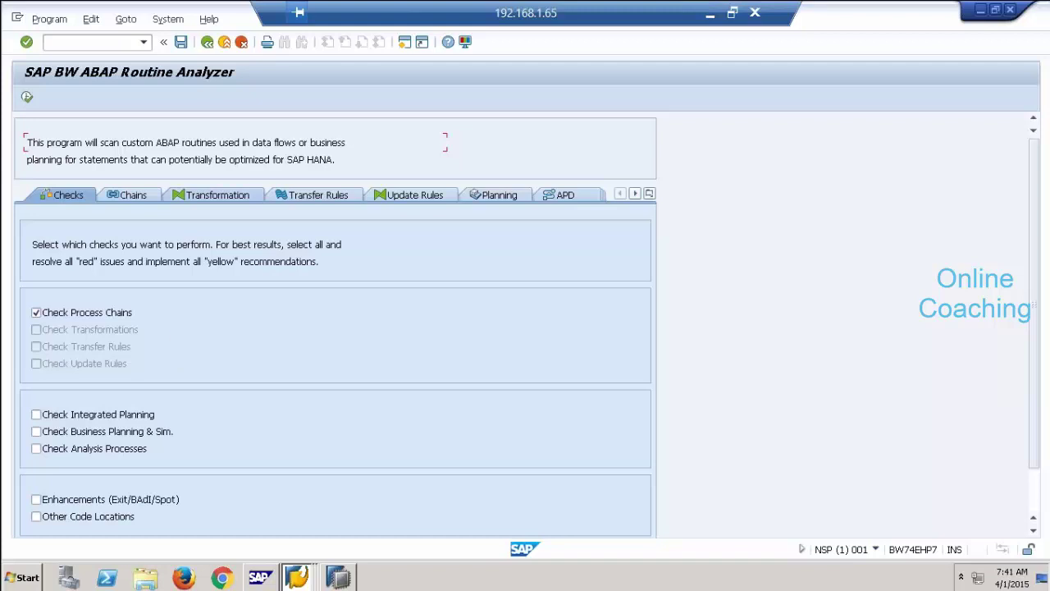
{"action": "left_click", "coordinate": [207, 42]}
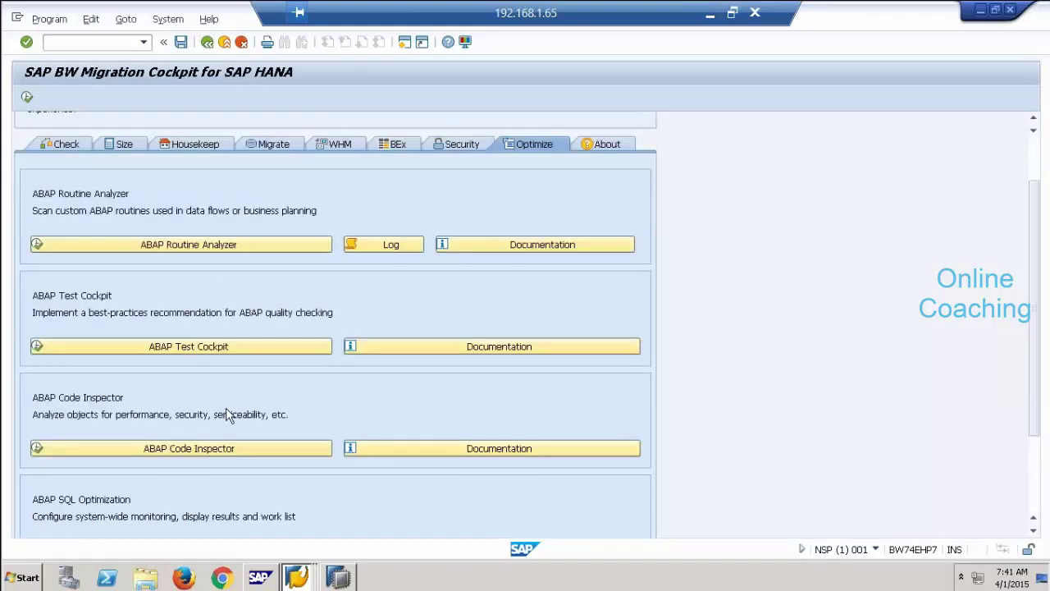
- Examine the remaining ABAP optimization tools in the Optimize section and the update and documentation links in the About section
{"action": "scroll", "coordinate": [217, 385], "scroll_direction": "down", "scroll_amount": 1}
{"action": "scroll", "coordinate": [253, 352], "scroll_direction": "down", "scroll_amount": 2}
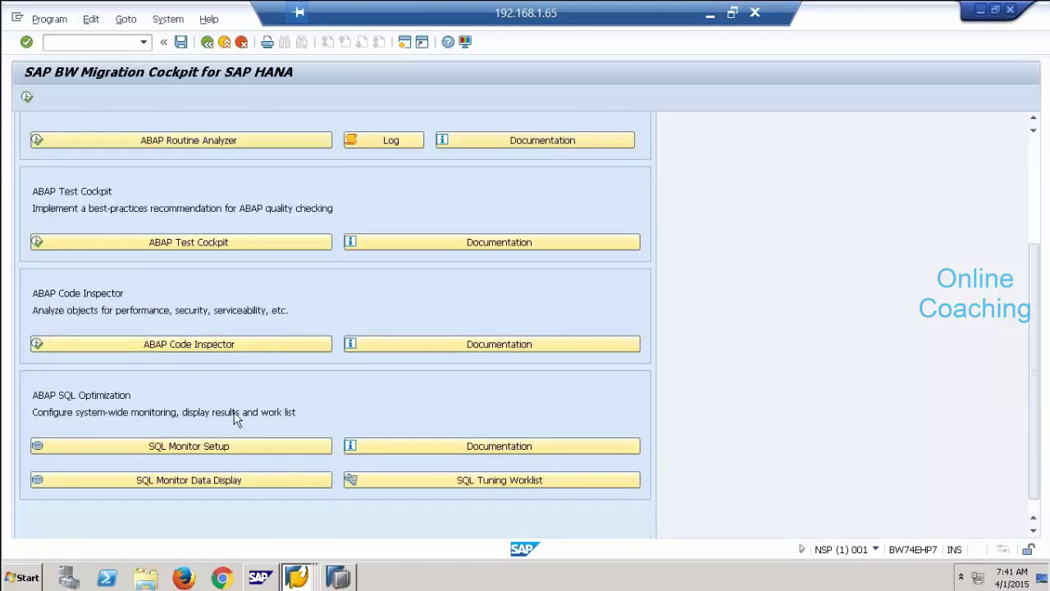
{"action": "scroll", "coordinate": [415, 342], "scroll_direction": "up", "scroll_amount": 5}
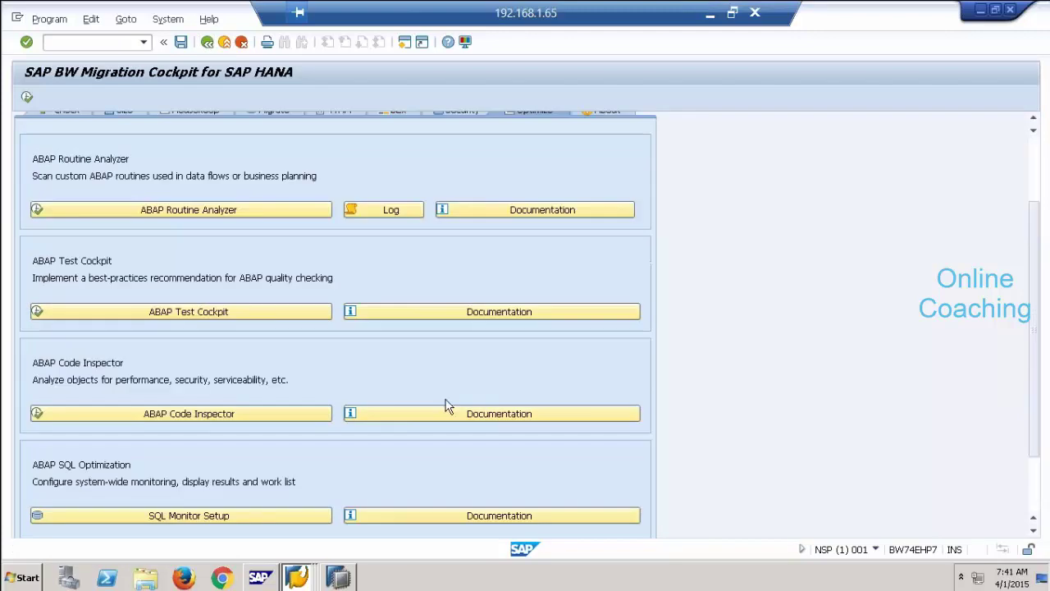
{"action": "left_click", "coordinate": [607, 214]}
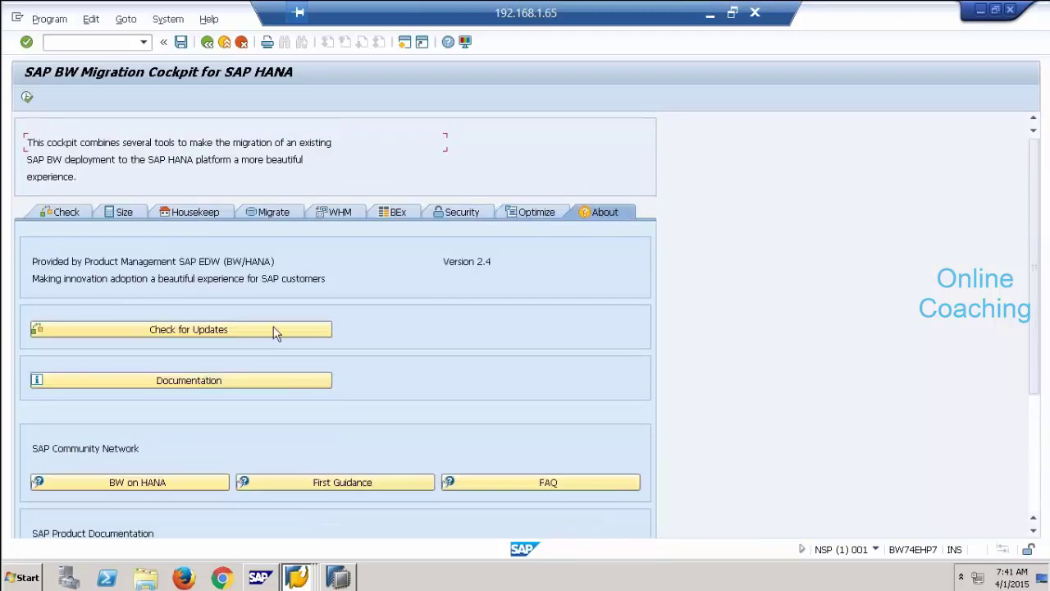
{"action": "scroll", "coordinate": [447, 324], "scroll_direction": "down", "scroll_amount": 2}
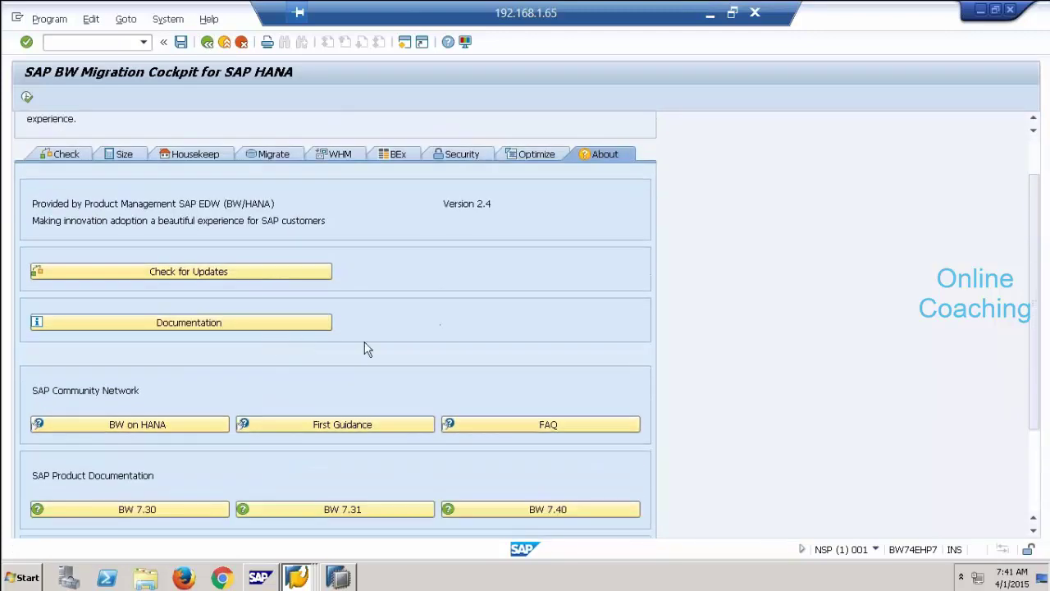
{"action": "scroll", "coordinate": [365, 343], "scroll_direction": "down", "scroll_amount": 4}
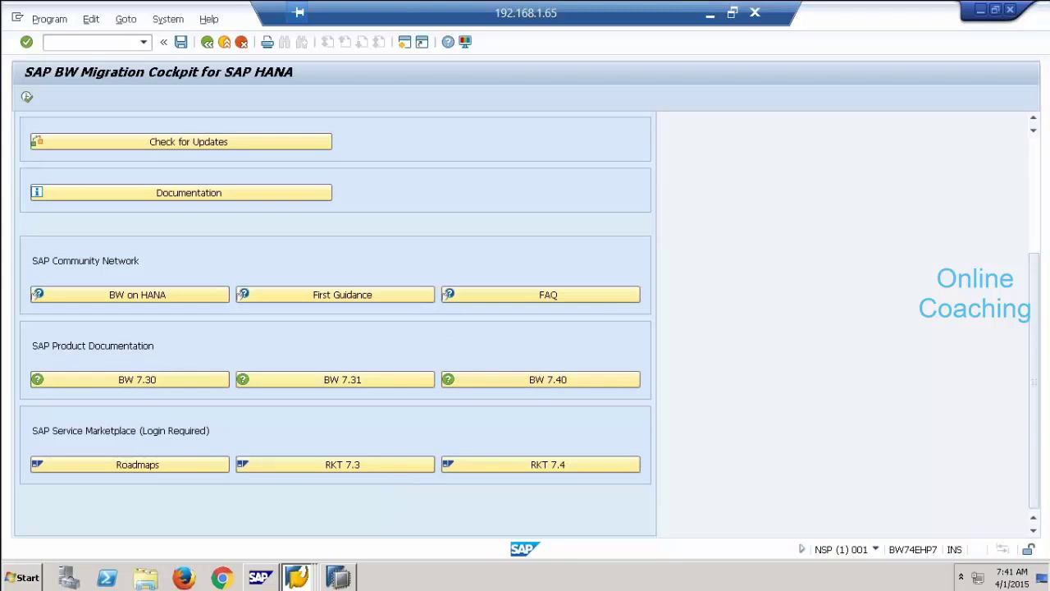
{"action": "scroll", "coordinate": [287, 328], "scroll_direction": "up", "scroll_amount": 5}
- Compare the cockpit's Housekeep and Migrate sections and open the Task Manager under Task Automation
{"action": "left_click", "coordinate": [211, 187]}
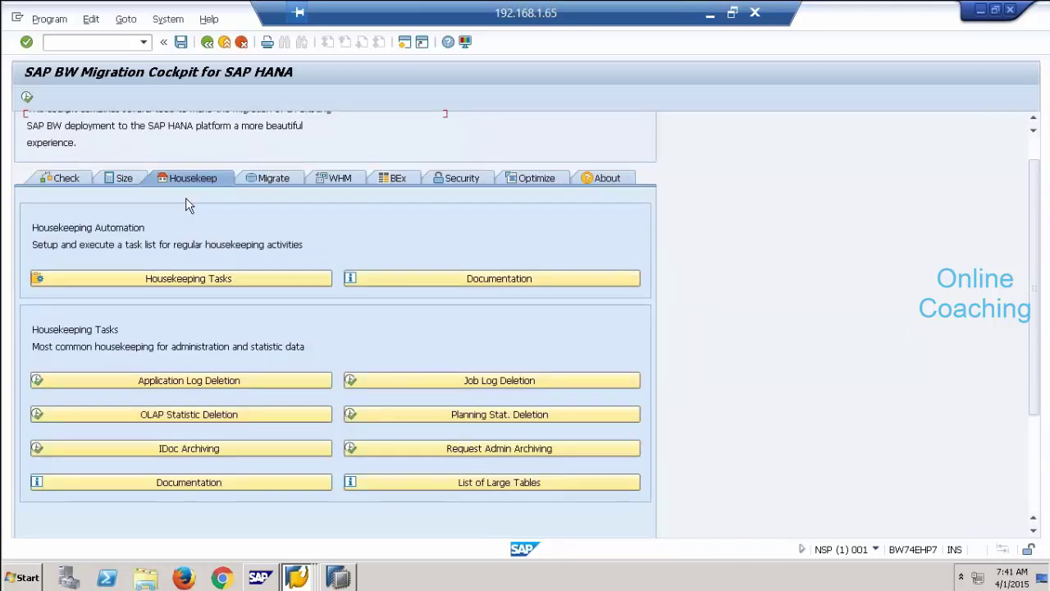
{"action": "left_click", "coordinate": [266, 184]}
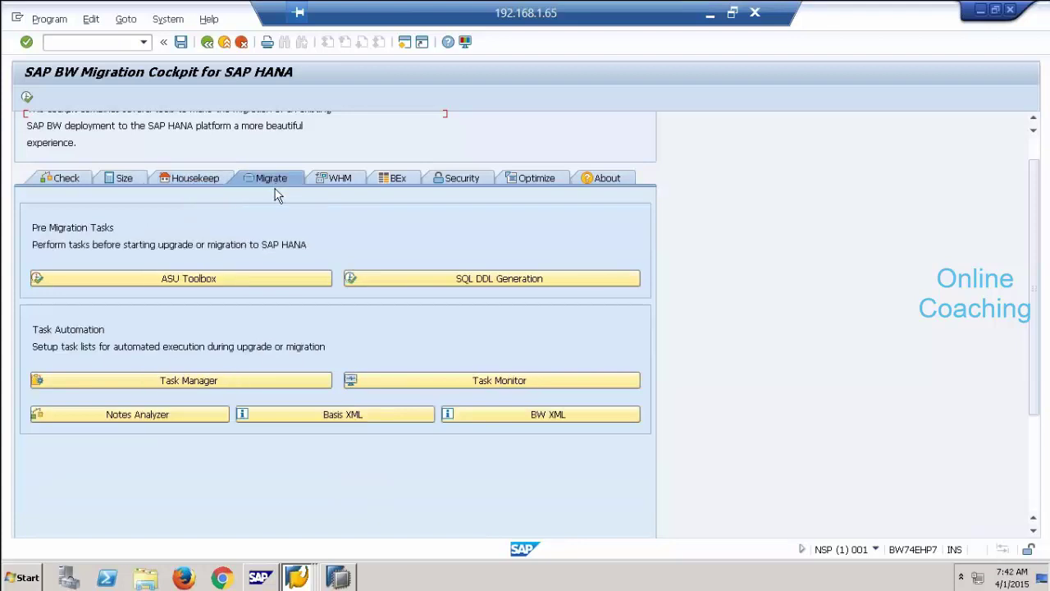
{"action": "scroll", "coordinate": [300, 230], "scroll_direction": "down", "scroll_amount": 1}
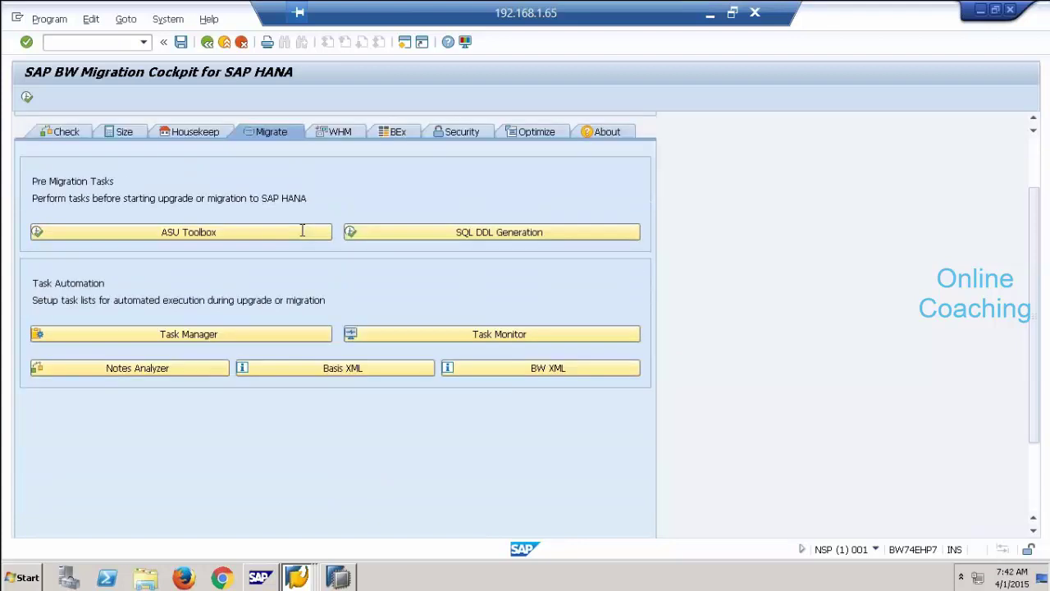
{"action": "scroll", "coordinate": [301, 231], "scroll_direction": "down", "scroll_amount": 1}
{"action": "scroll", "coordinate": [184, 250], "scroll_direction": "up", "scroll_amount": 2}
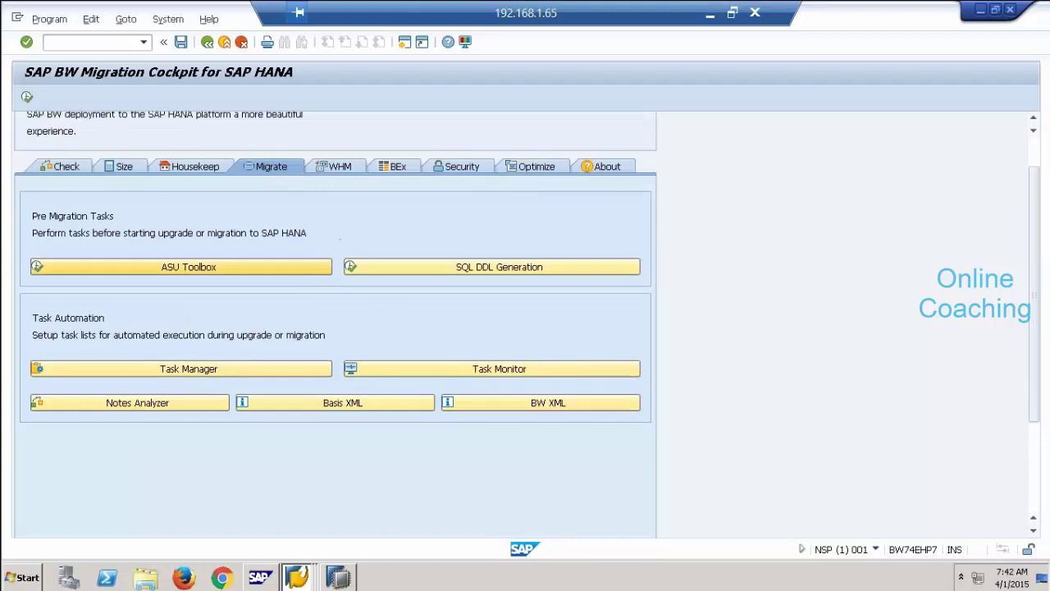
{"action": "left_click", "coordinate": [223, 167]}
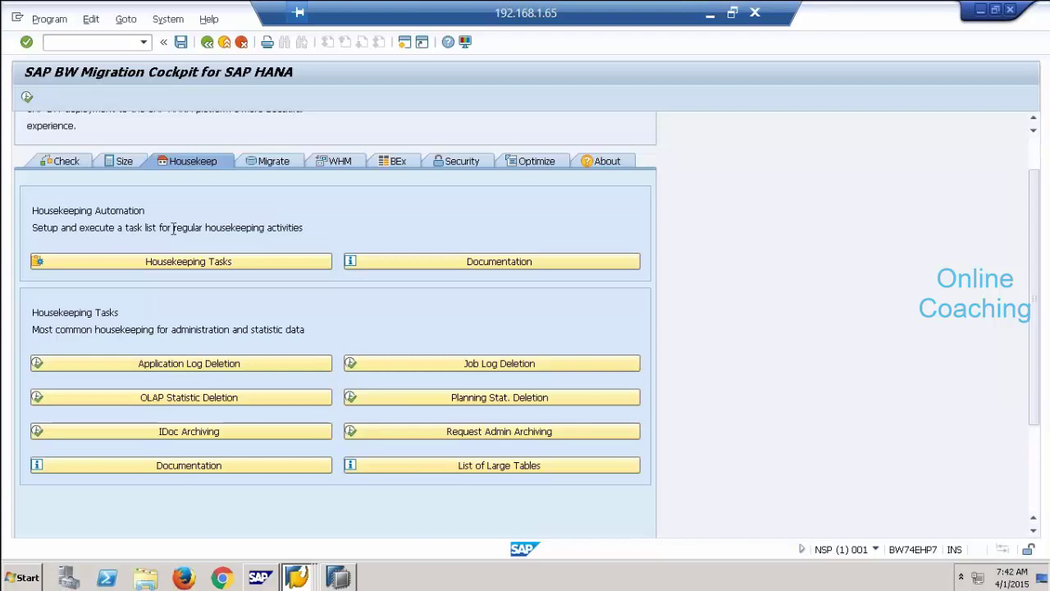
{"action": "left_click", "coordinate": [267, 166]}
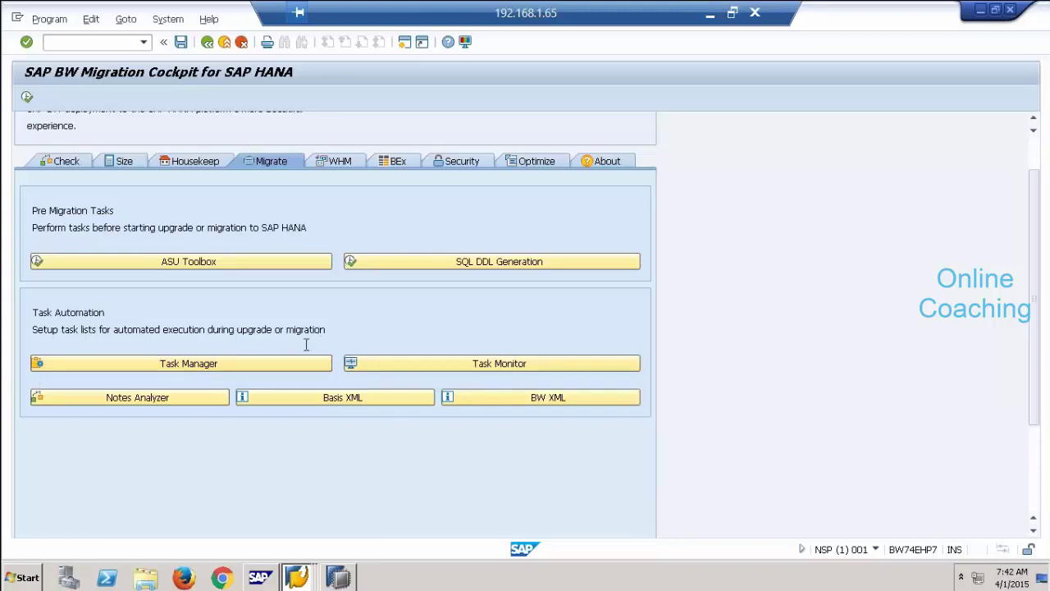
{"action": "left_click", "coordinate": [270, 363]}
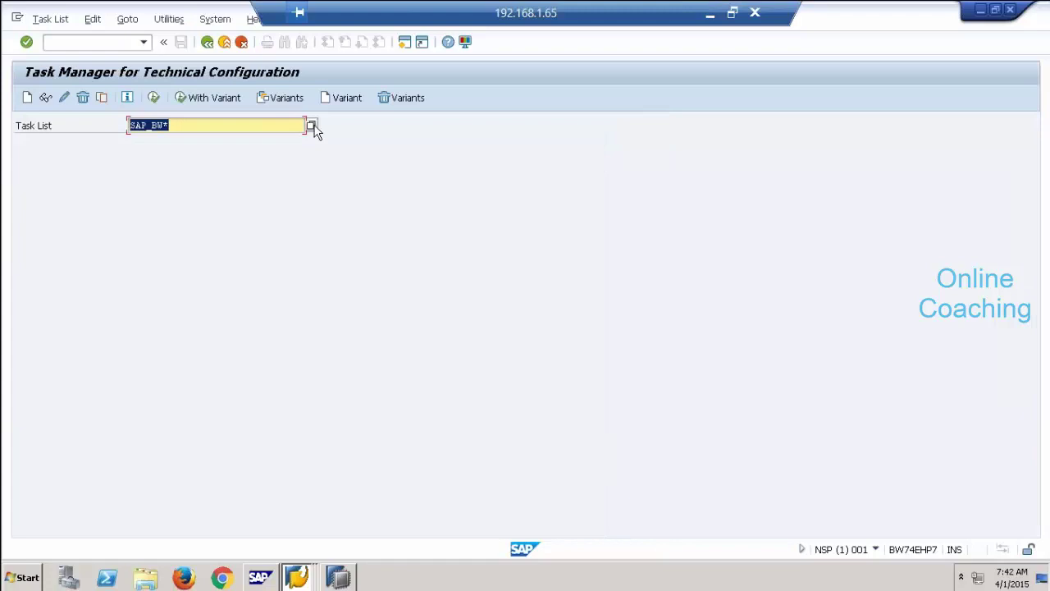
- Look up the task lists matching SAP_BW*, review the migration-related entries, and return to the cockpit
{"action": "left_click", "coordinate": [314, 128]}
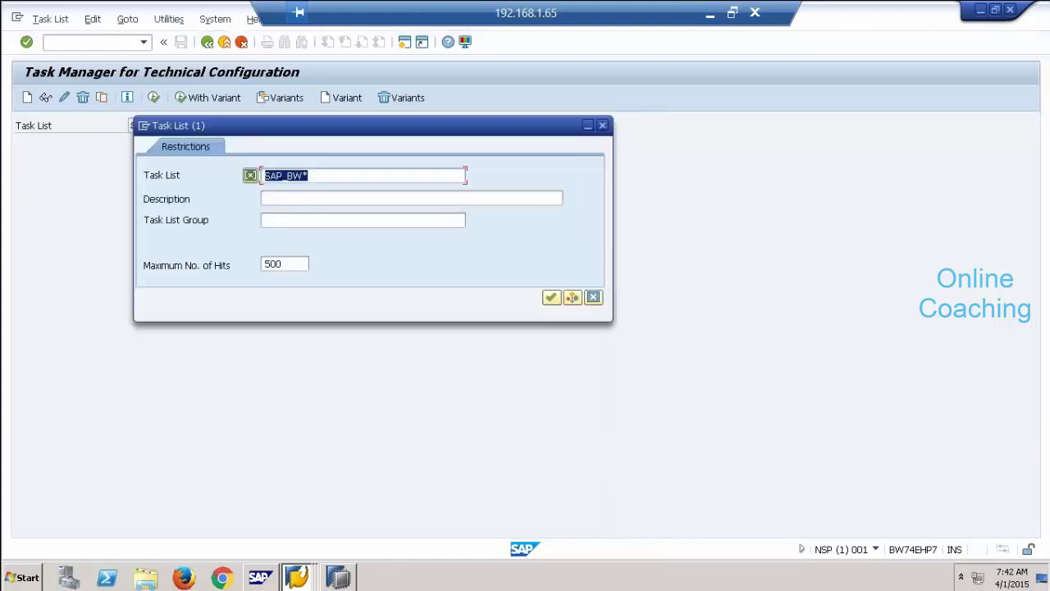
{"action": "key", "text": "Return"}
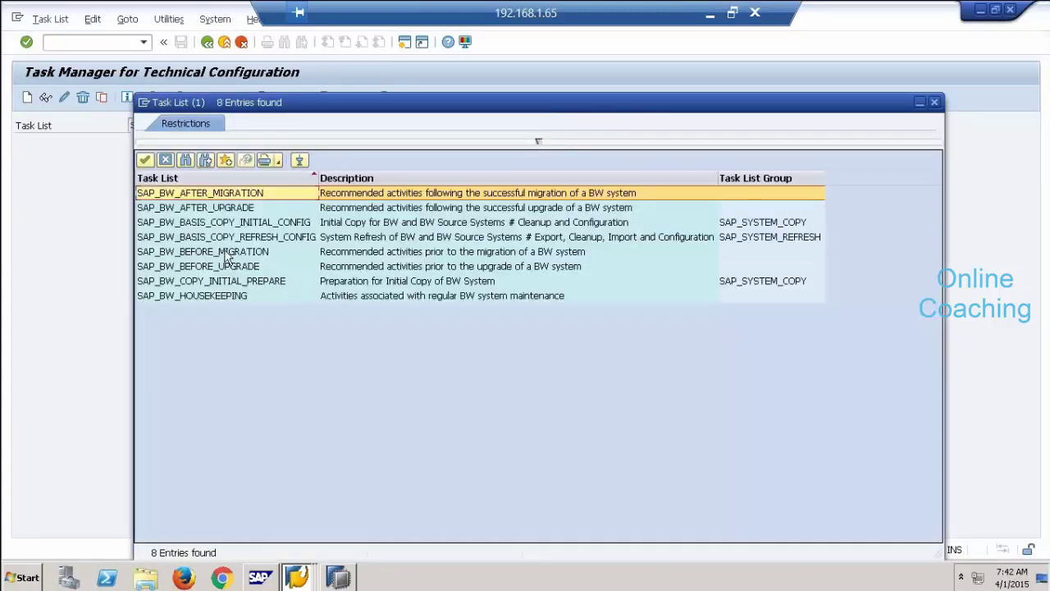
{"action": "left_click", "coordinate": [216, 192]}
{"action": "left_click", "coordinate": [165, 159]}
{"action": "left_click", "coordinate": [206, 42]}
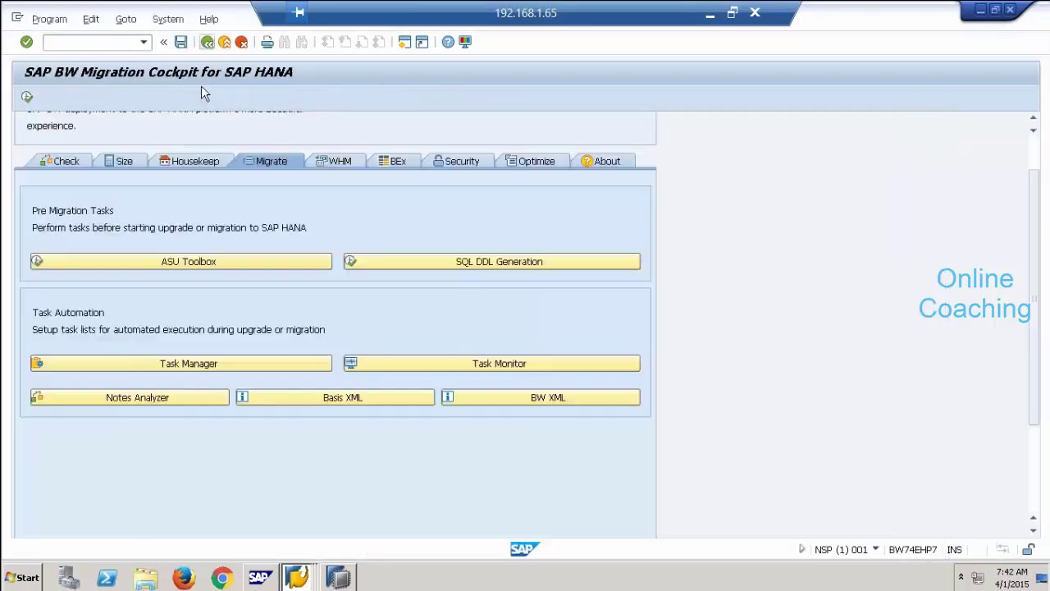
- Review the Housekeep section again, then the ASU Toolbox entry under Pre Migration Tasks in the Migrate section
{"action": "left_click", "coordinate": [177, 161]}
{"action": "left_click", "coordinate": [261, 165]}
{"action": "left_click", "coordinate": [187, 259]}
- Switch to the HANA DB Migration v5 presentation in PowerPoint and copy the ASU SAP Note number 1000009 from slide 18
{"action": "left_click", "coordinate": [708, 14]}
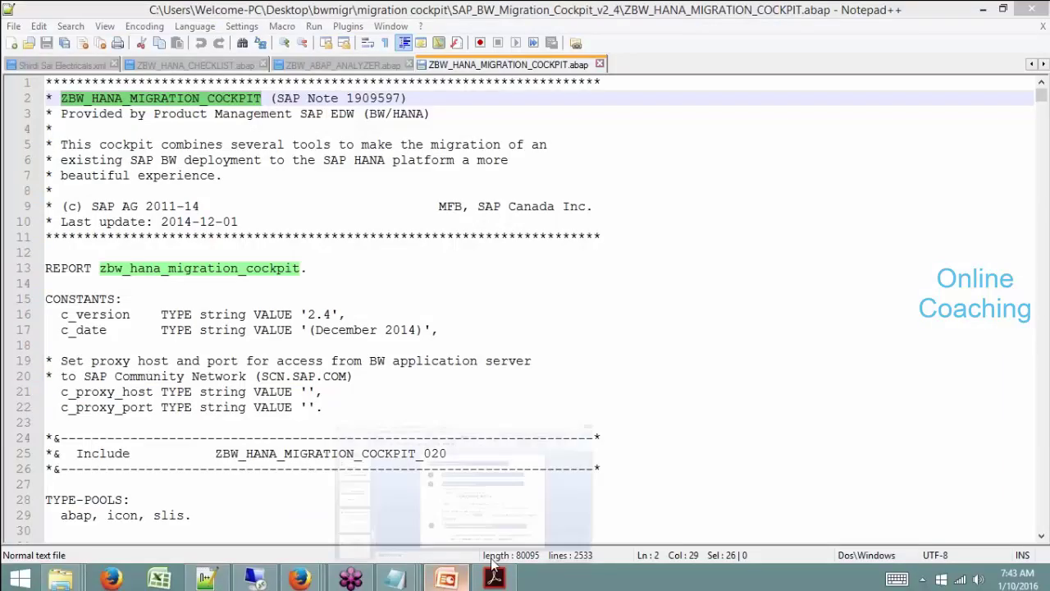
{"action": "left_click", "coordinate": [446, 578]}
{"action": "left_click", "coordinate": [827, 494]}
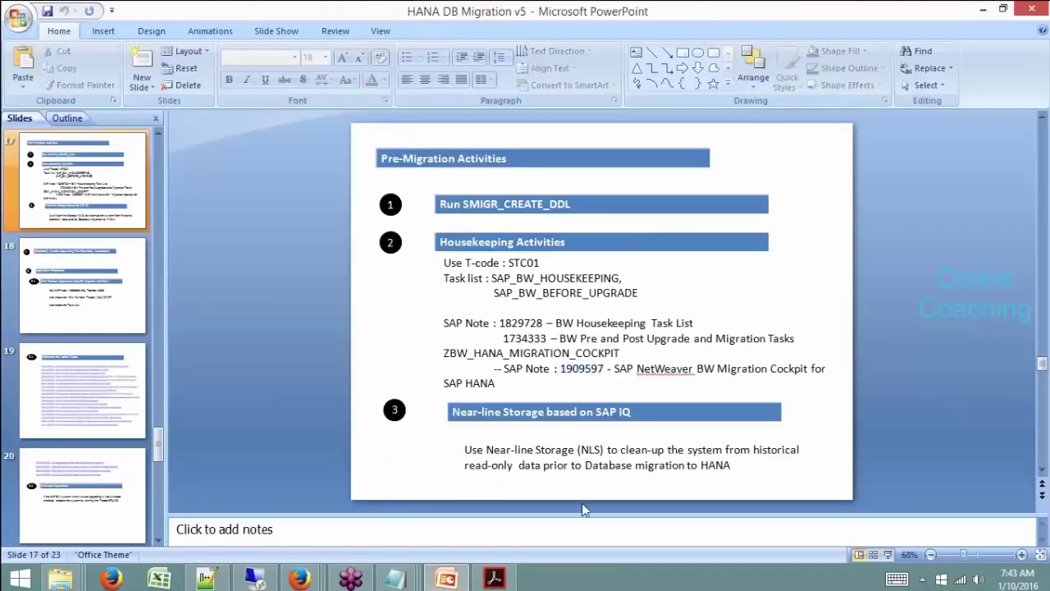
{"action": "left_click", "coordinate": [94, 279]}
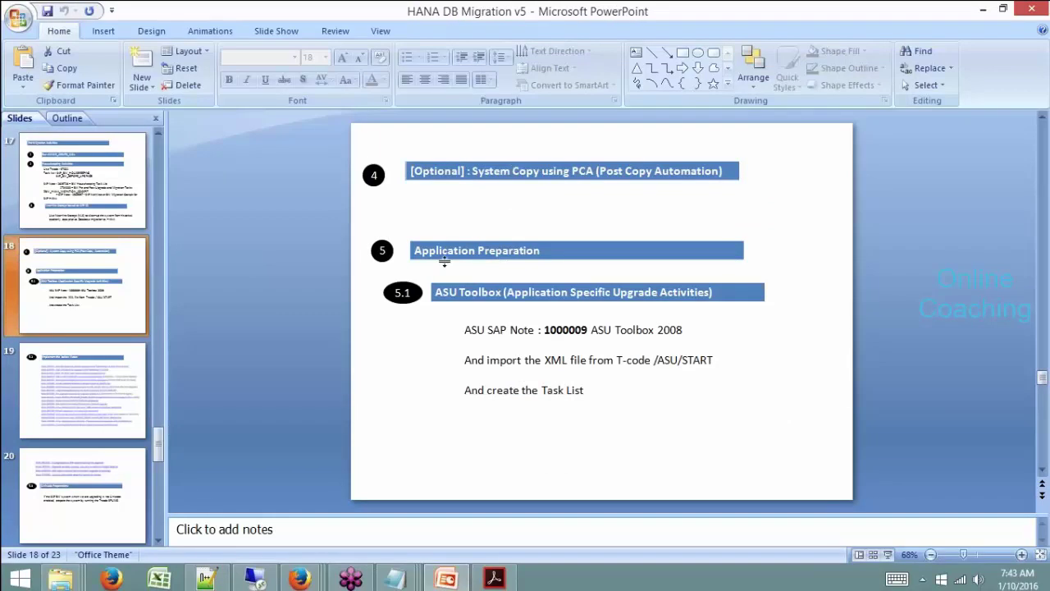
{"action": "left_click", "coordinate": [461, 293]}
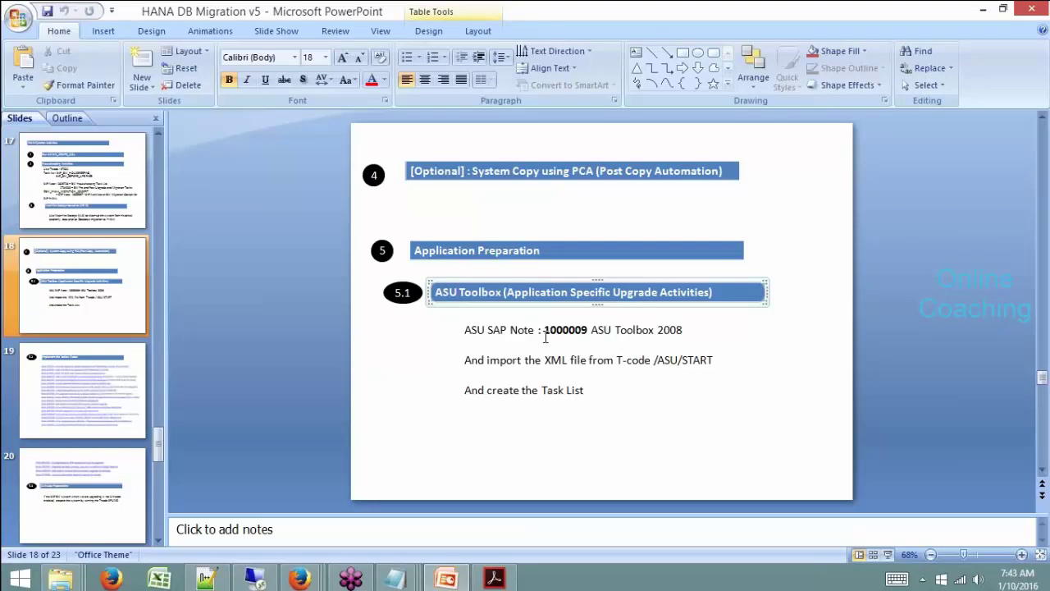
{"action": "left_click_drag", "start_coordinate": [545, 329], "coordinate": [587, 329]}
{"action": "key", "text": "ctrl+c"}
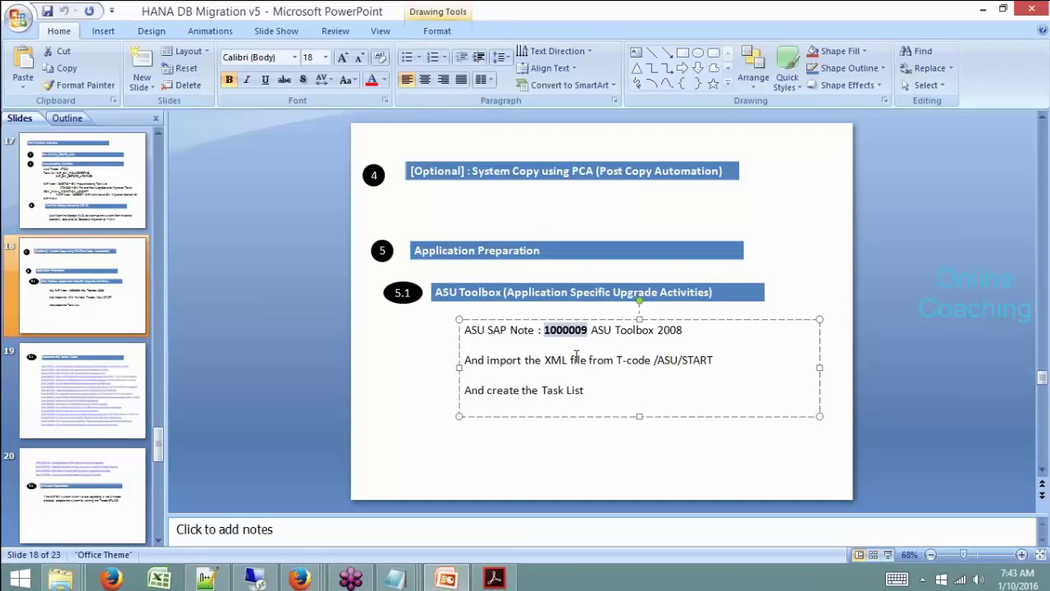
- Switch to the SAP Notes search in Firefox and open note 1000009 by its number
{"action": "left_click", "coordinate": [298, 577]}
{"action": "left_click", "coordinate": [100, 501]}
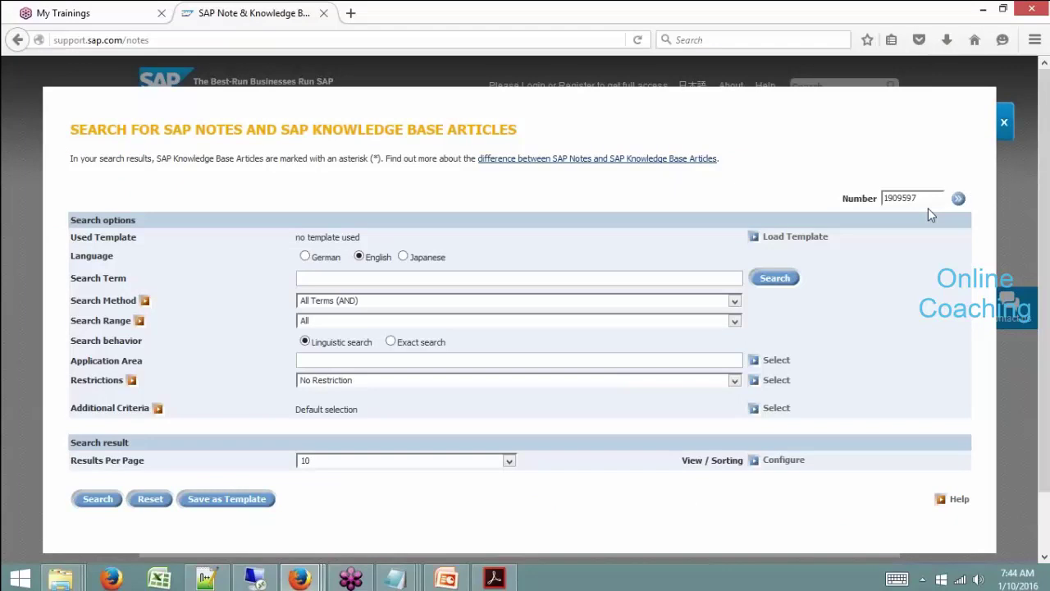
{"action": "left_click_drag", "start_coordinate": [935, 198], "coordinate": [800, 191]}
{"action": "key", "text": "ctrl+v"}
{"action": "left_click", "coordinate": [958, 197]}
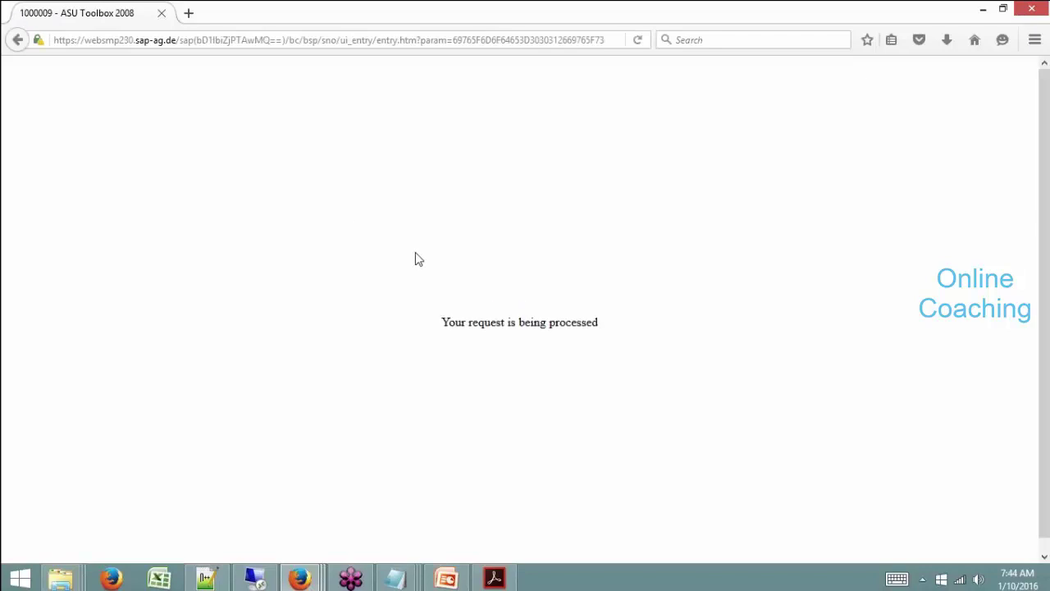
- Download the attachment ASU_BW_70x_74x_DMO.zip from the ASU Toolbox 2008 note
{"action": "scroll", "coordinate": [415, 254], "scroll_direction": "down", "scroll_amount": 10}
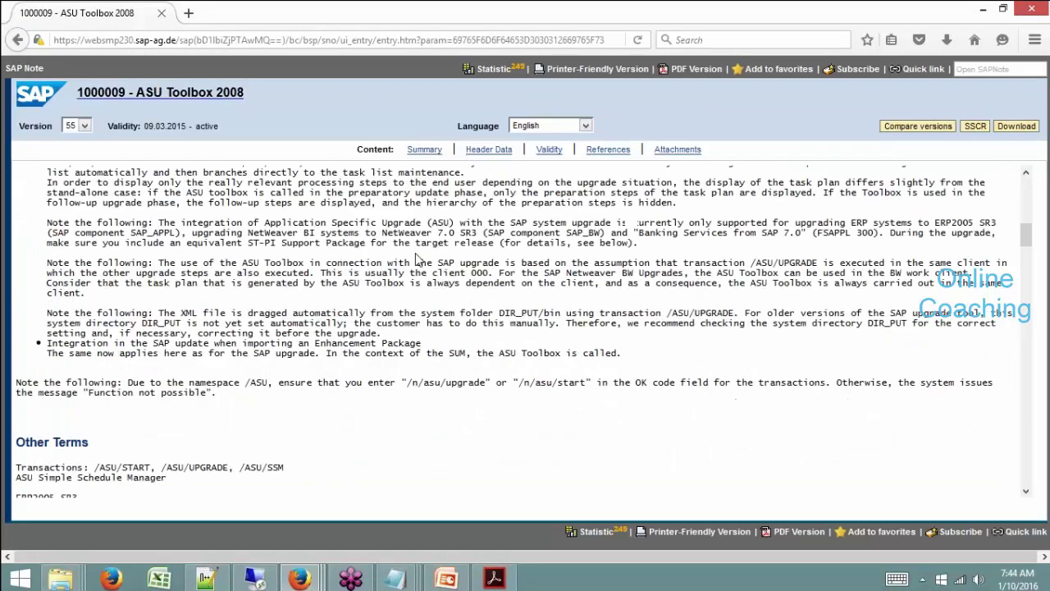
{"action": "scroll", "coordinate": [414, 268], "scroll_direction": "down", "scroll_amount": 20}
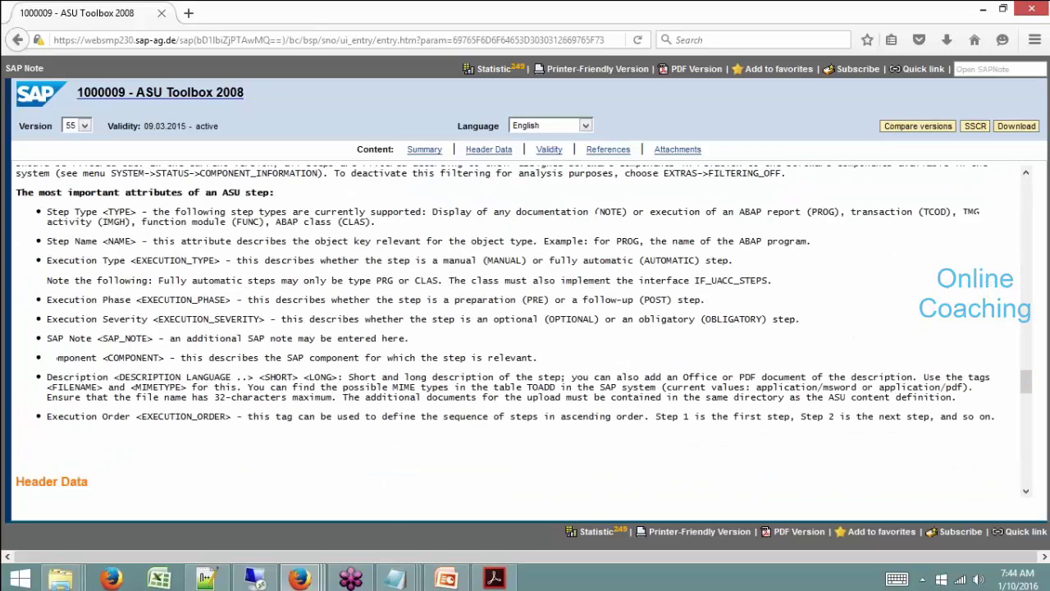
{"action": "scroll", "coordinate": [414, 268], "scroll_direction": "down", "scroll_amount": 15}
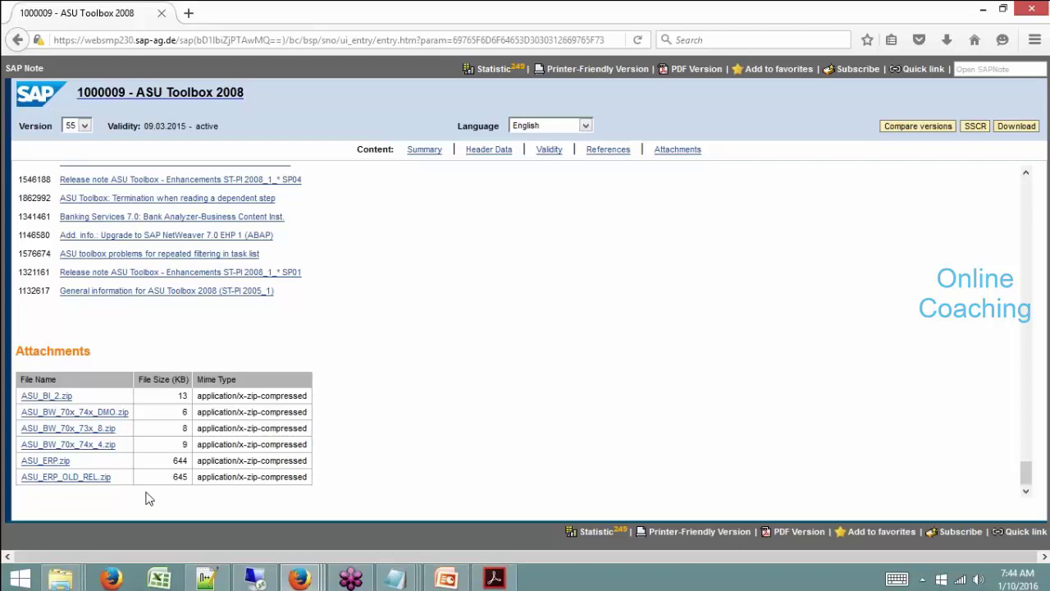
{"action": "left_click", "coordinate": [99, 416]}
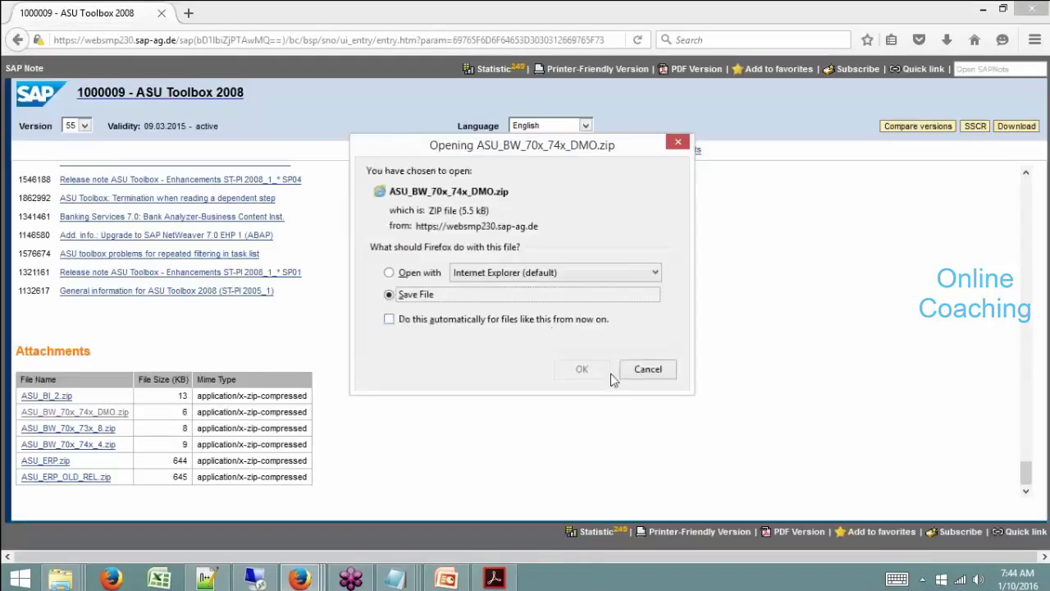
{"action": "left_click", "coordinate": [581, 369]}
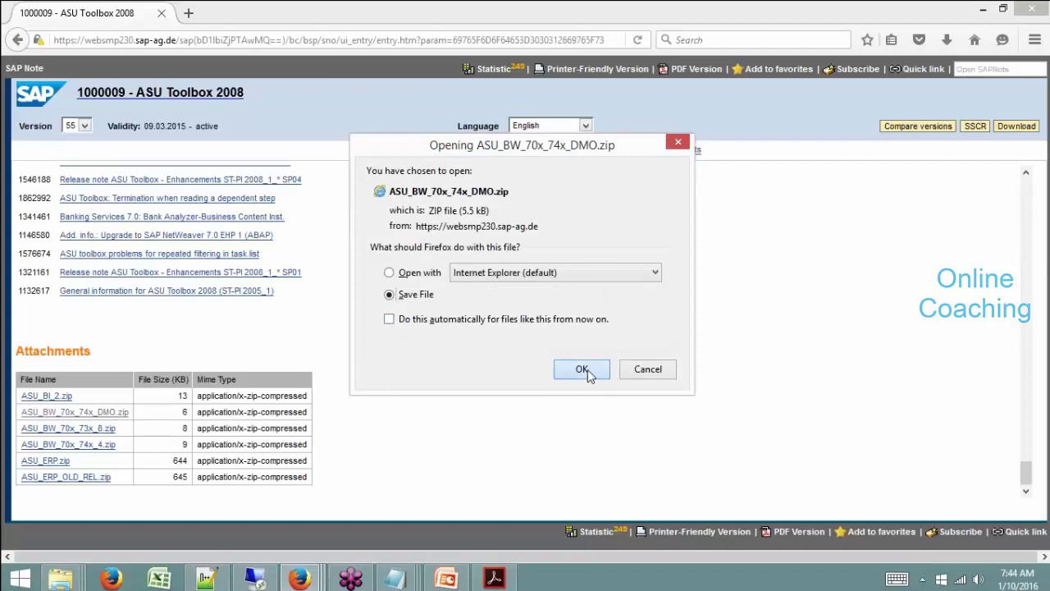
- Show the downloaded ASU_BW_70x_74x_DMO archive in its Downloads folder and copy it
{"action": "left_click", "coordinate": [948, 41]}
{"action": "left_click", "coordinate": [937, 96]}
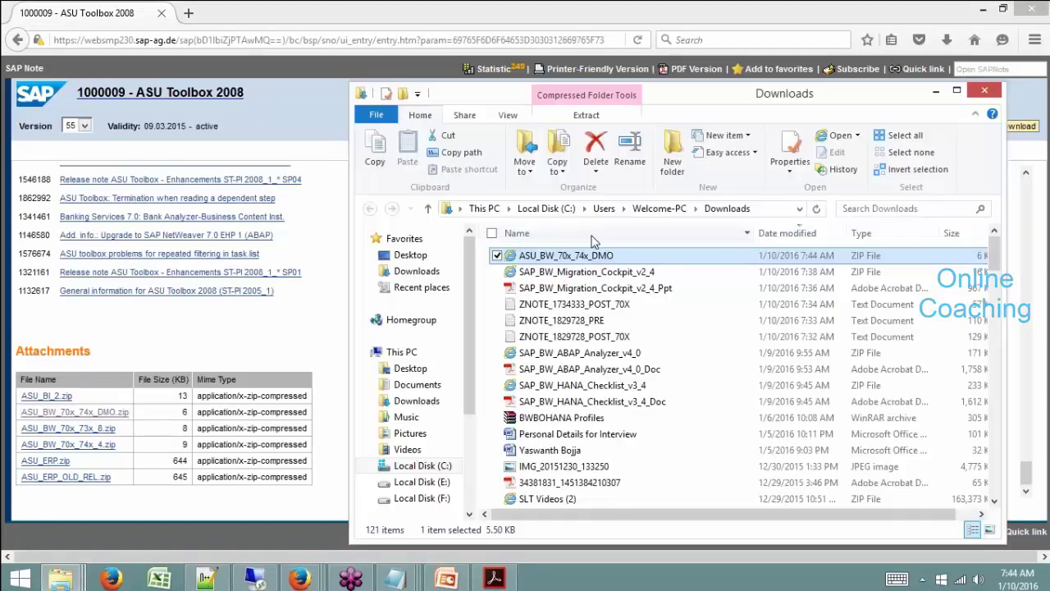
{"action": "right_click", "coordinate": [586, 260]}
{"action": "left_click", "coordinate": [418, 470]}
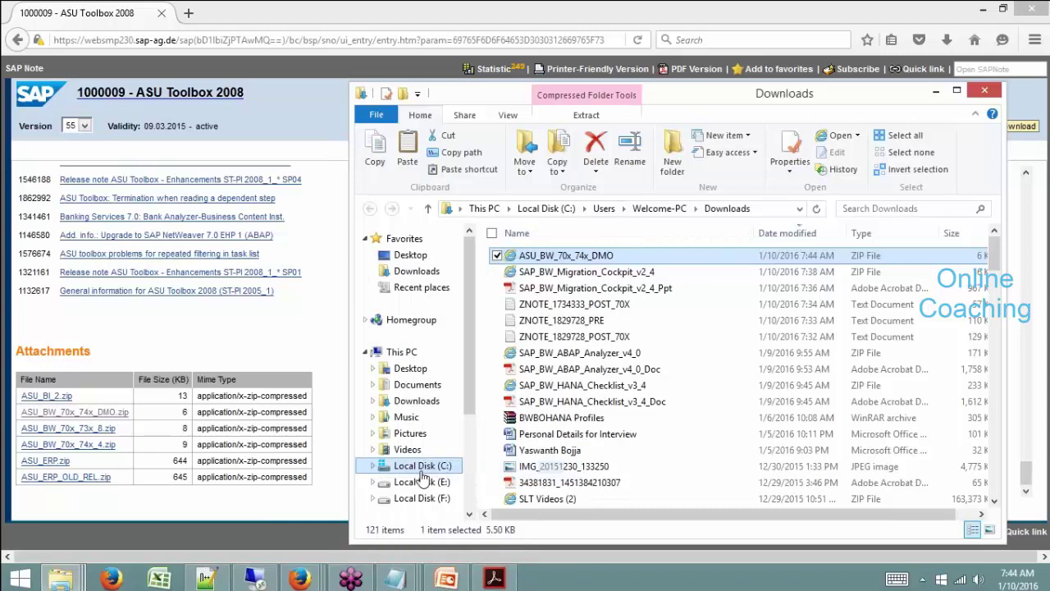
- Open the bwmigr folder from the desktop and create a subfolder named asu in it
{"action": "key", "text": "super+Home"}
{"action": "key", "text": "super+d"}
{"action": "double_click", "coordinate": [667, 111]}
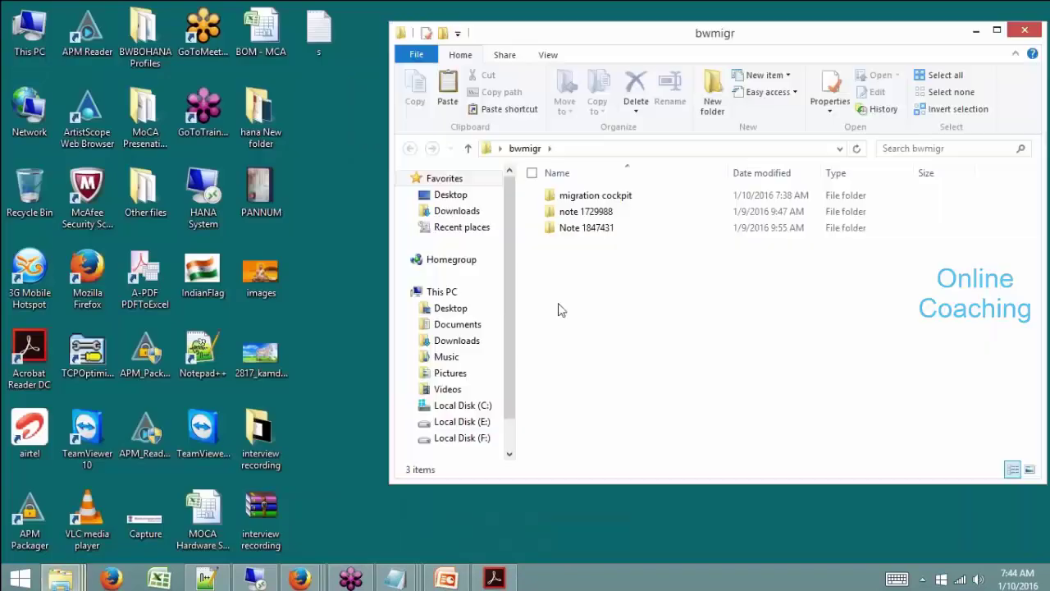
{"action": "right_click", "coordinate": [592, 305]}
{"action": "left_click", "coordinate": [712, 100]}
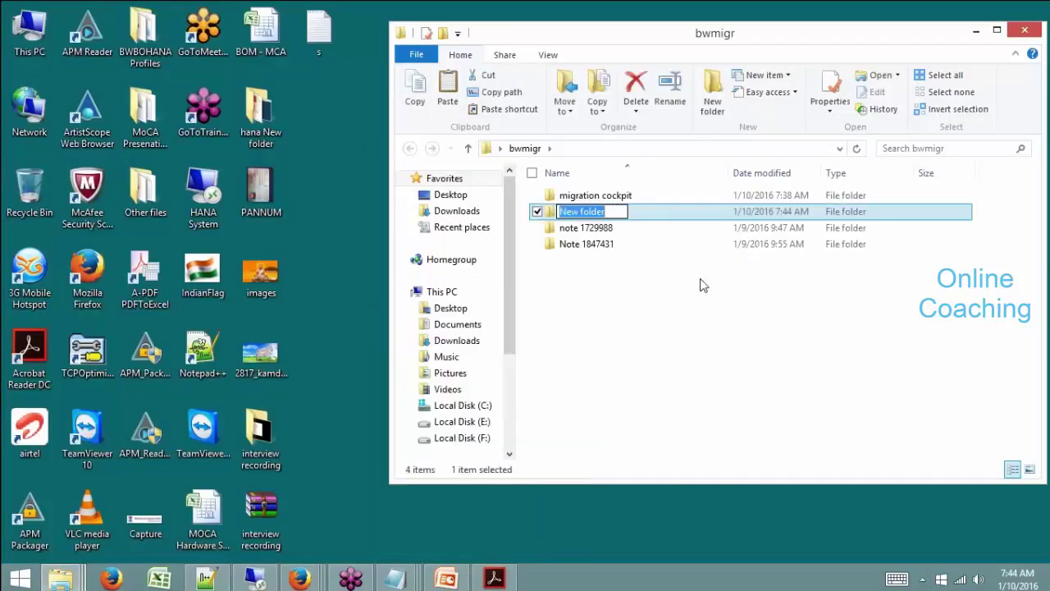
{"action": "type", "text": "asu"}
{"action": "key", "text": "Return"}
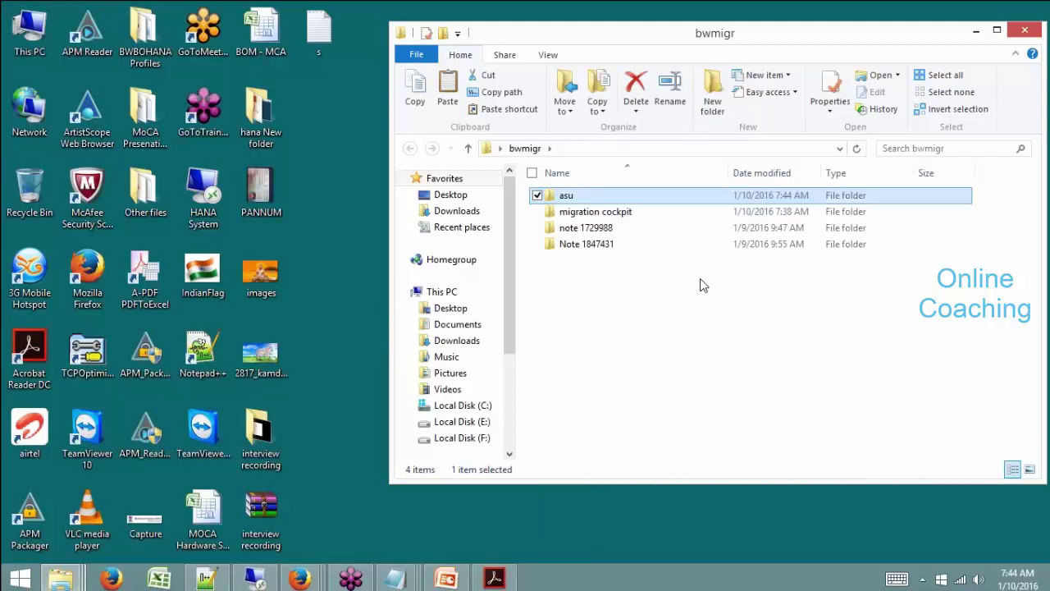
- Paste the ASU_BW_70x_74x_DMO archive into the asu folder and extract it into a folder of the same name
{"action": "double_click", "coordinate": [582, 202]}
{"action": "right_click", "coordinate": [599, 238]}
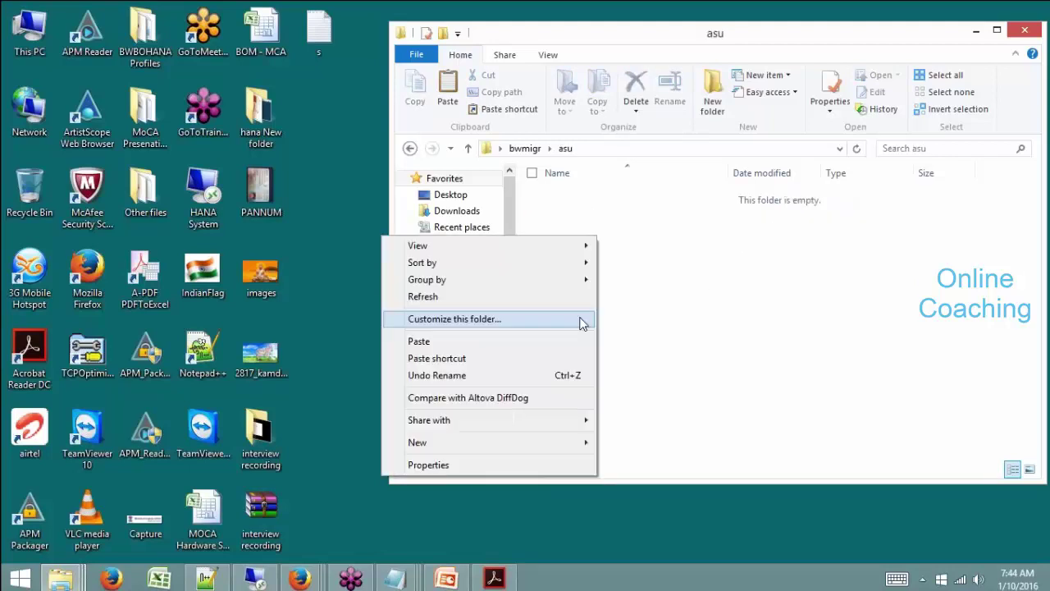
{"action": "left_click", "coordinate": [515, 343]}
{"action": "right_click", "coordinate": [594, 205]}
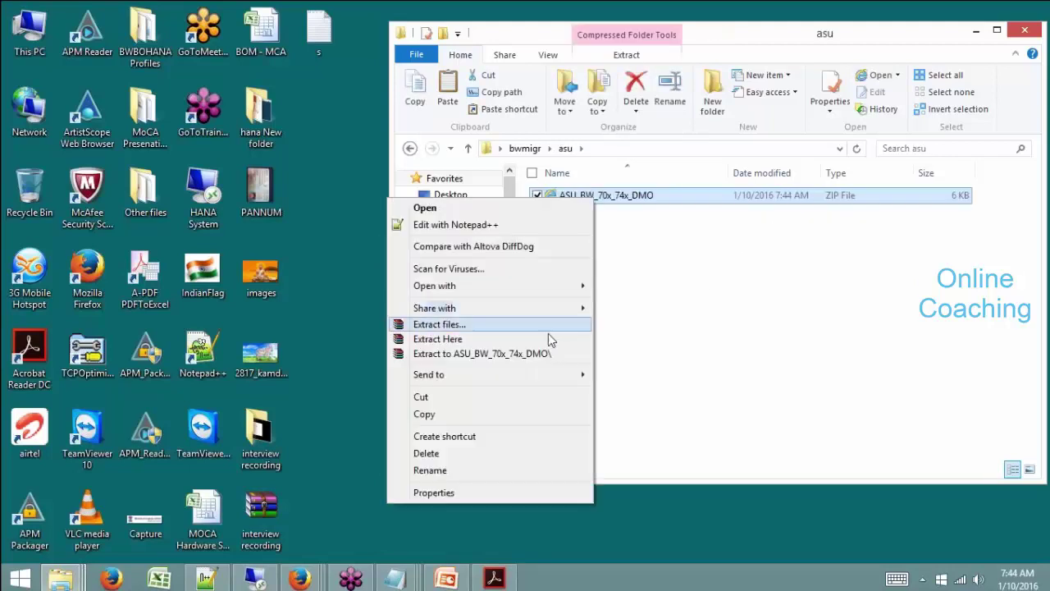
{"action": "left_click", "coordinate": [548, 354]}
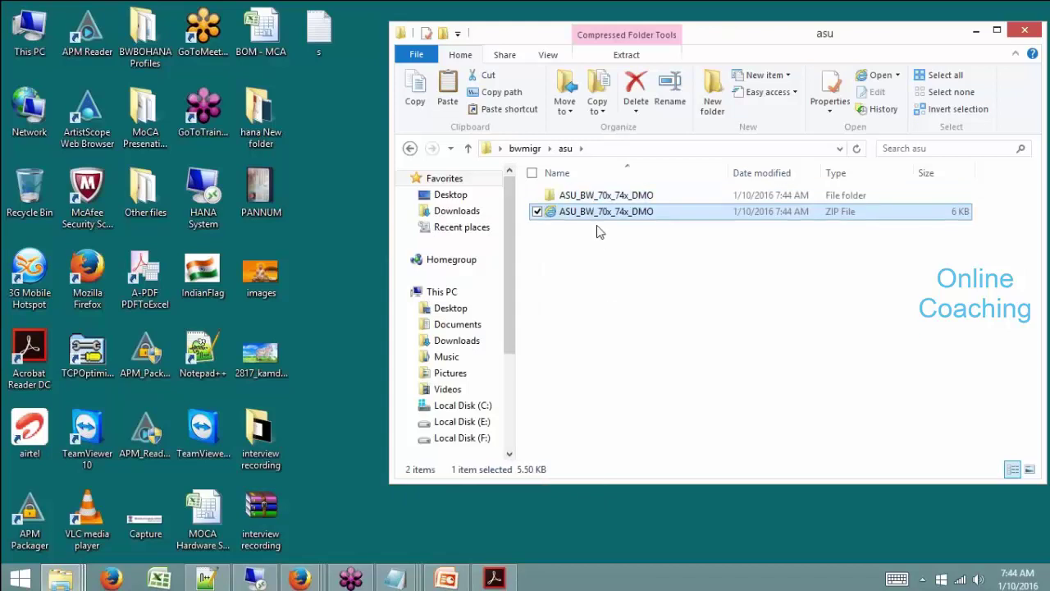
- Copy the extracted ASU_BW_70x_74x_DMO XML file to the remote system's desktop, replacing the existing file
{"action": "left_click", "coordinate": [597, 199]}
{"action": "double_click", "coordinate": [598, 200]}
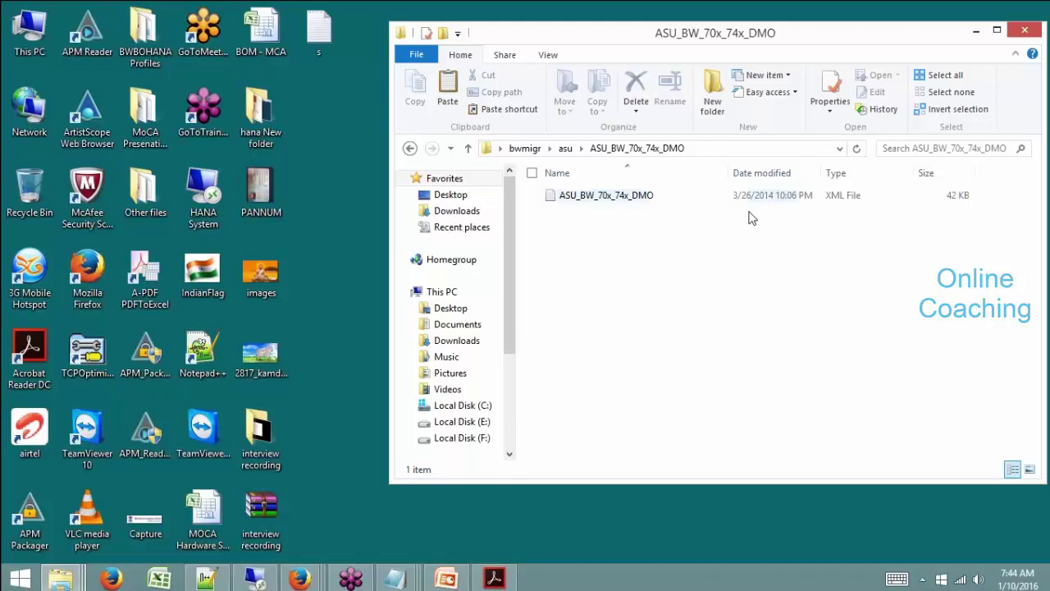
{"action": "right_click", "coordinate": [637, 197]}
{"action": "key", "text": "Escape"}
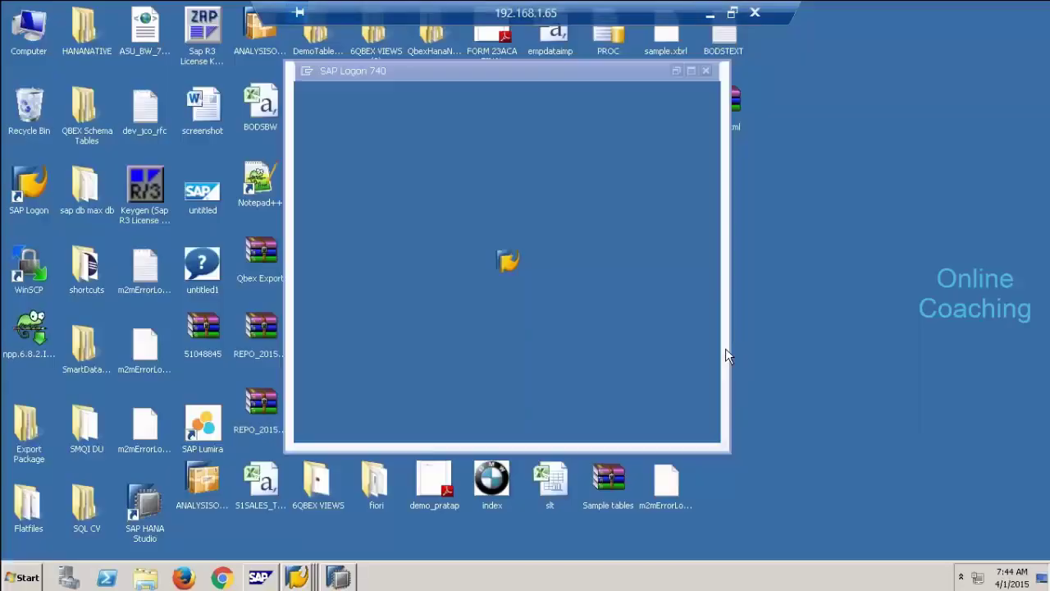
{"action": "right_click", "coordinate": [850, 208]}
{"action": "left_click", "coordinate": [876, 261]}
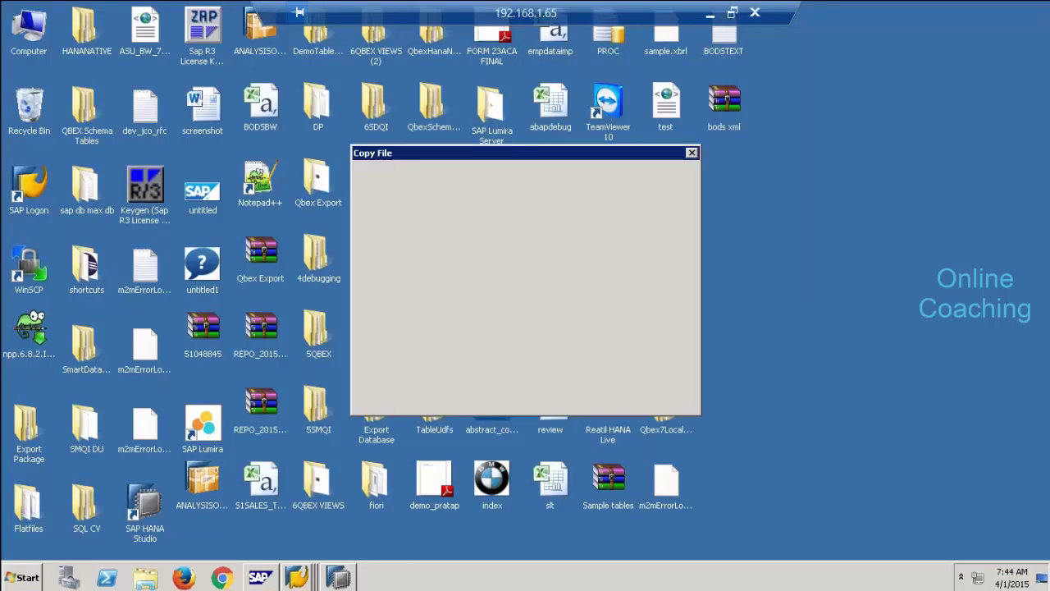
{"action": "left_click", "coordinate": [473, 244]}
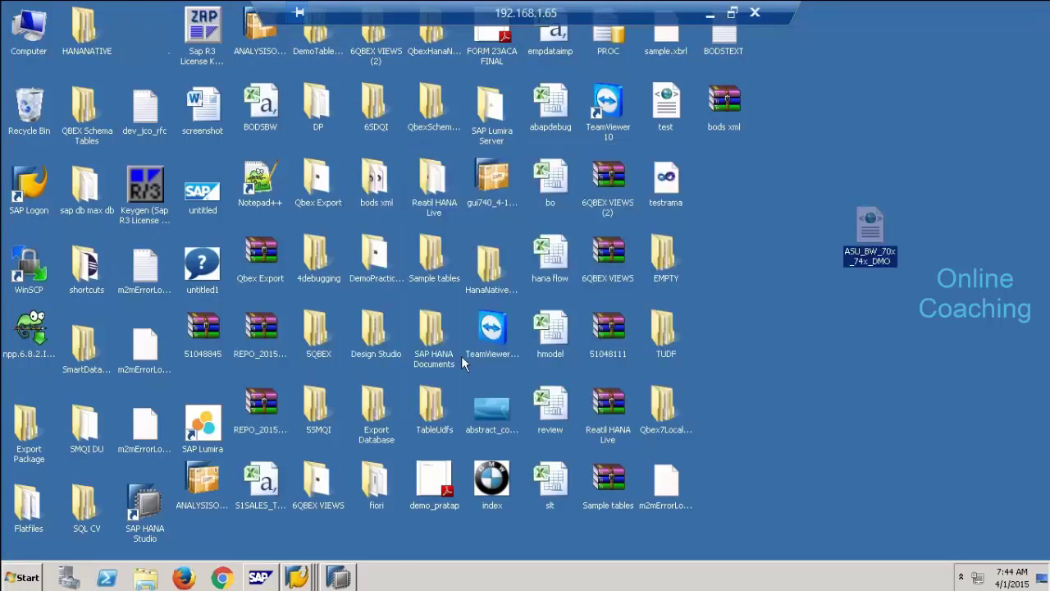
- Switch back to the migration cockpit window in SAP and try to start transaction /asu/start
{"action": "mouse_move", "coordinate": [304, 581]}
{"action": "left_click", "coordinate": [312, 548]}
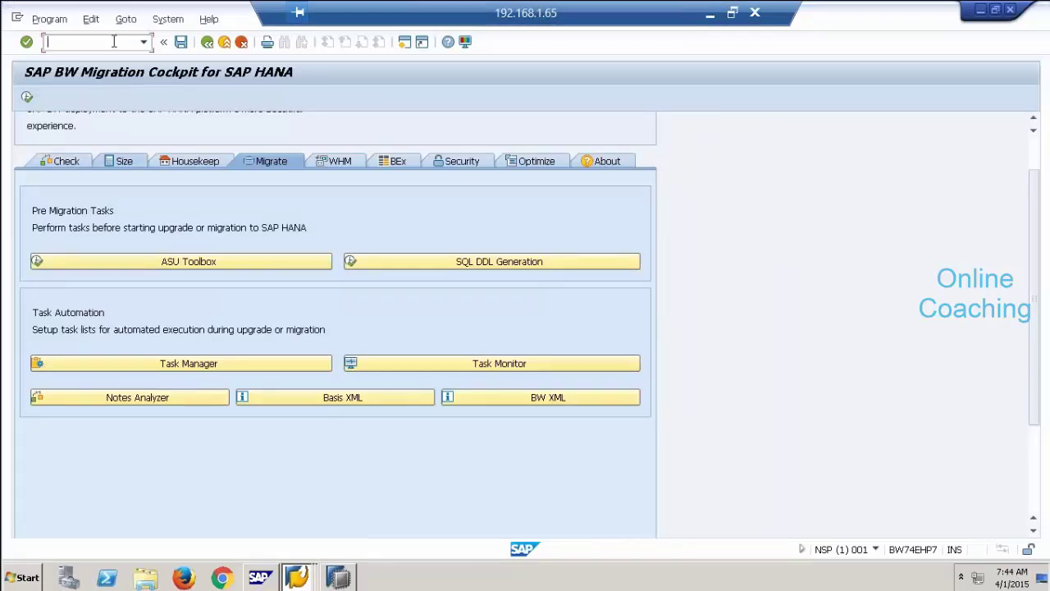
{"action": "type", "text": "/asu/start"}
{"action": "key", "text": "Return"}
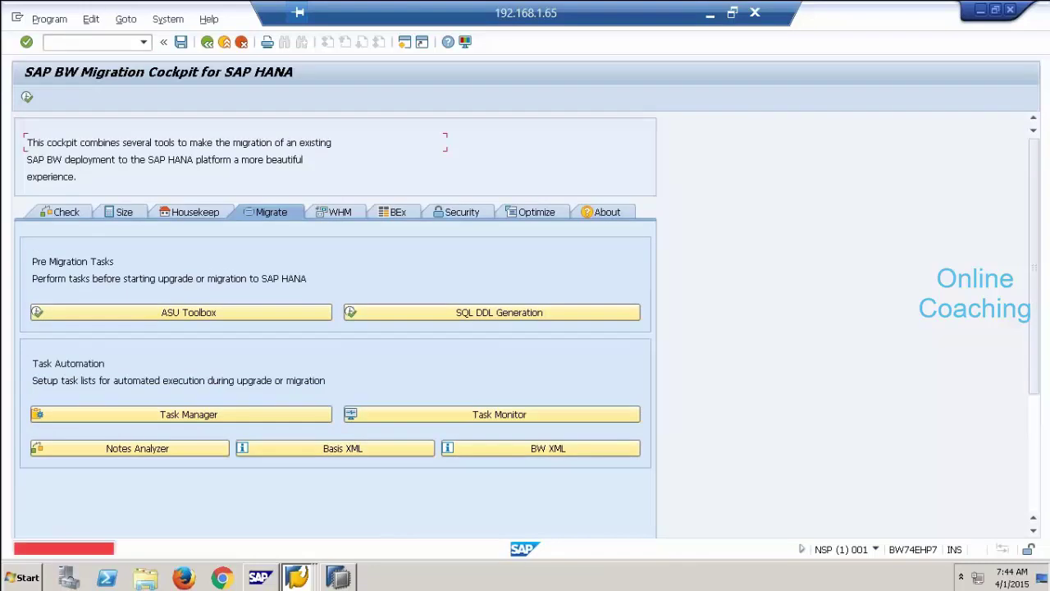
- Open the ASU Toolbox with transaction /n/asu/start and view the command history
{"action": "left_click", "coordinate": [90, 42]}
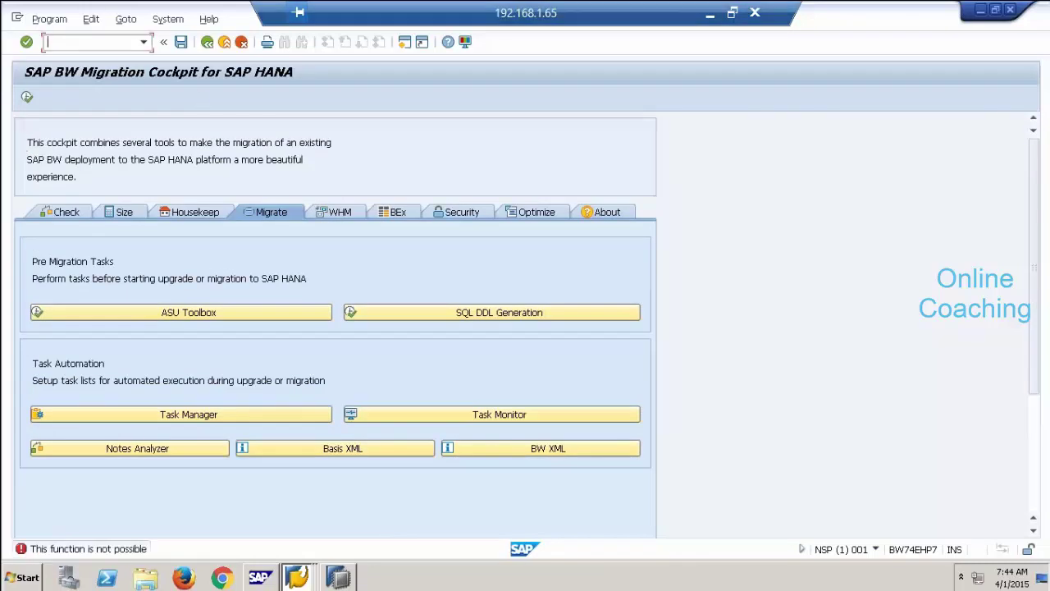
{"action": "type", "text": "/n/asu/start"}
{"action": "key", "text": "Return"}
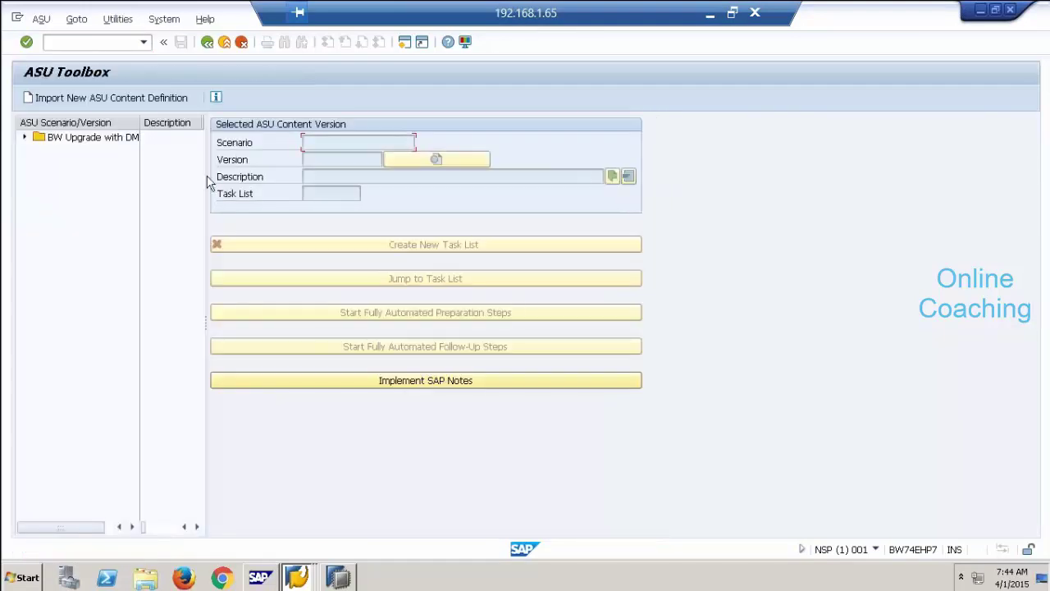
{"action": "left_click", "coordinate": [143, 42]}
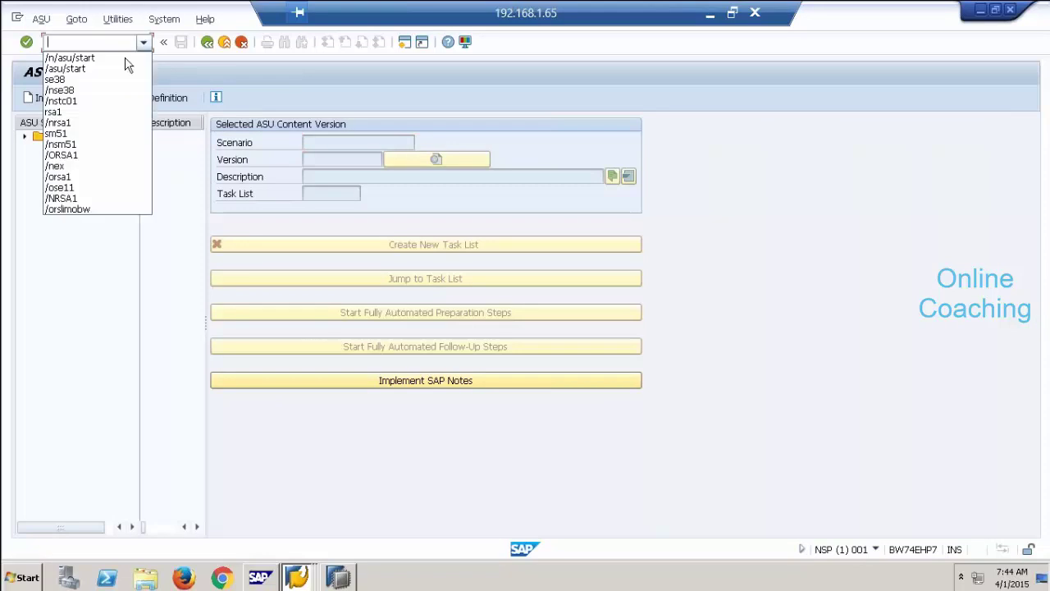
{"action": "left_click", "coordinate": [229, 74]}
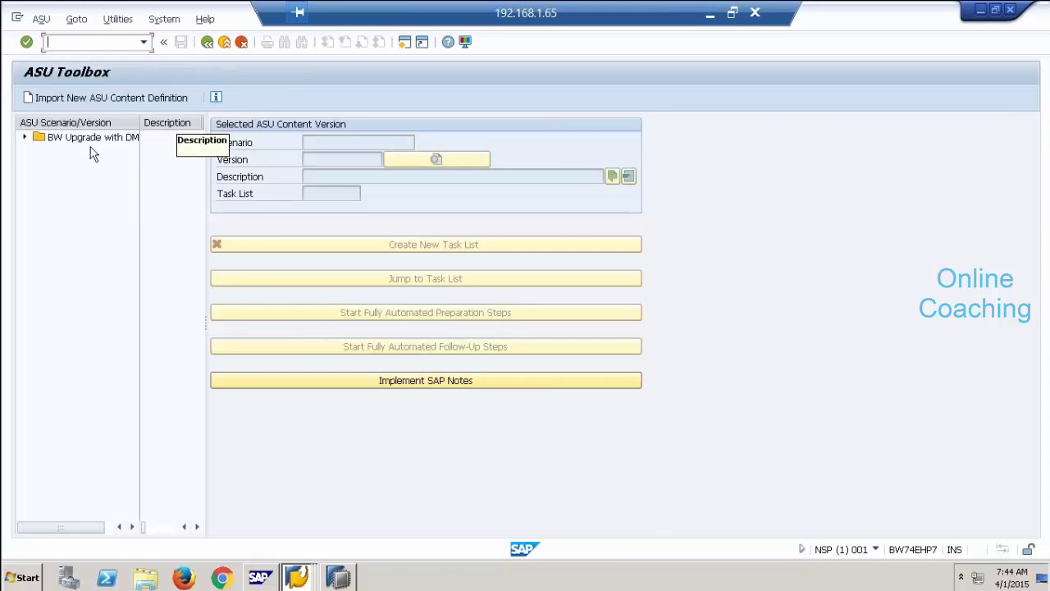
- Try to import the ASU_BW_70x_74x_DMO XML file from the desktop as a new ASU content definition
{"action": "left_click", "coordinate": [91, 98]}
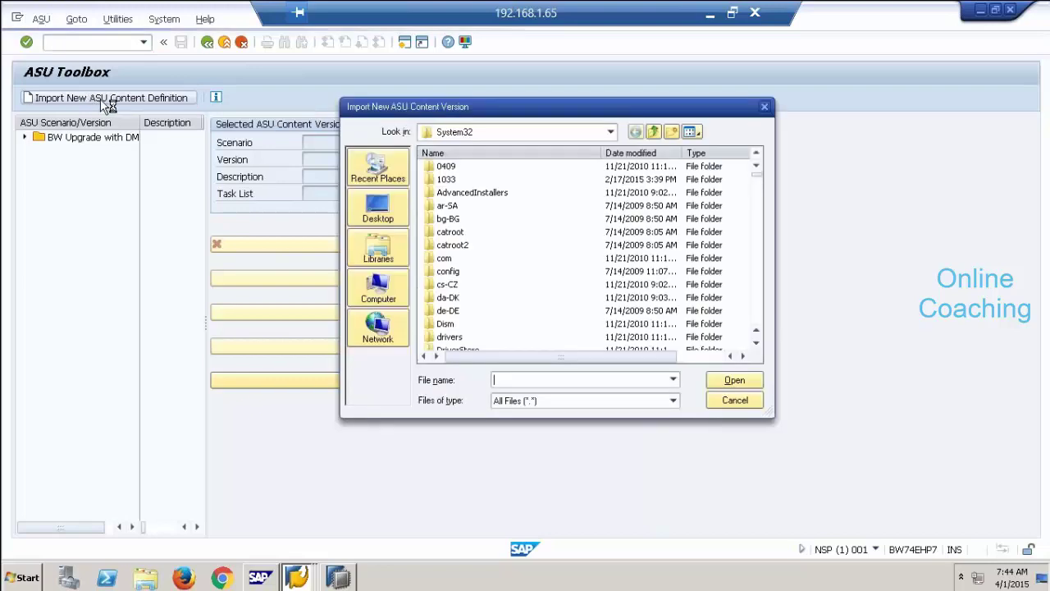
{"action": "left_click", "coordinate": [377, 209]}
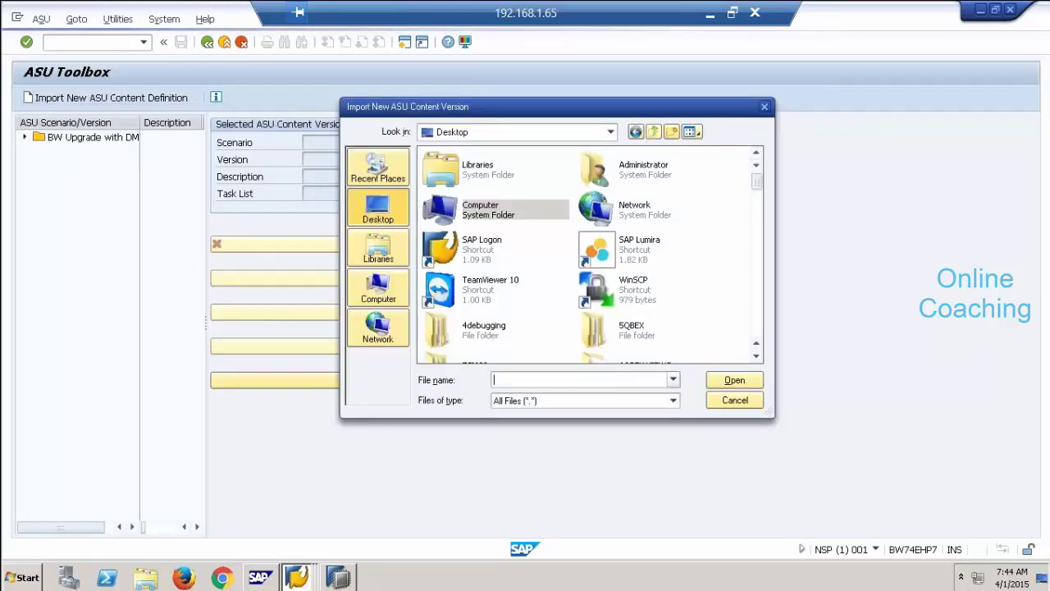
{"action": "key", "text": "super+d"}
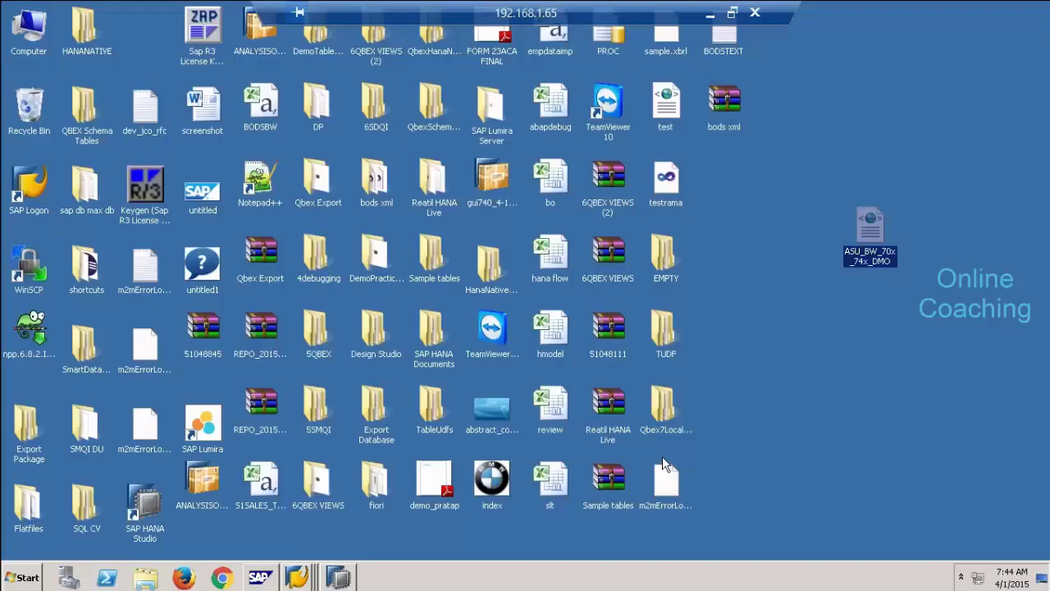
{"action": "left_click", "coordinate": [297, 577]}
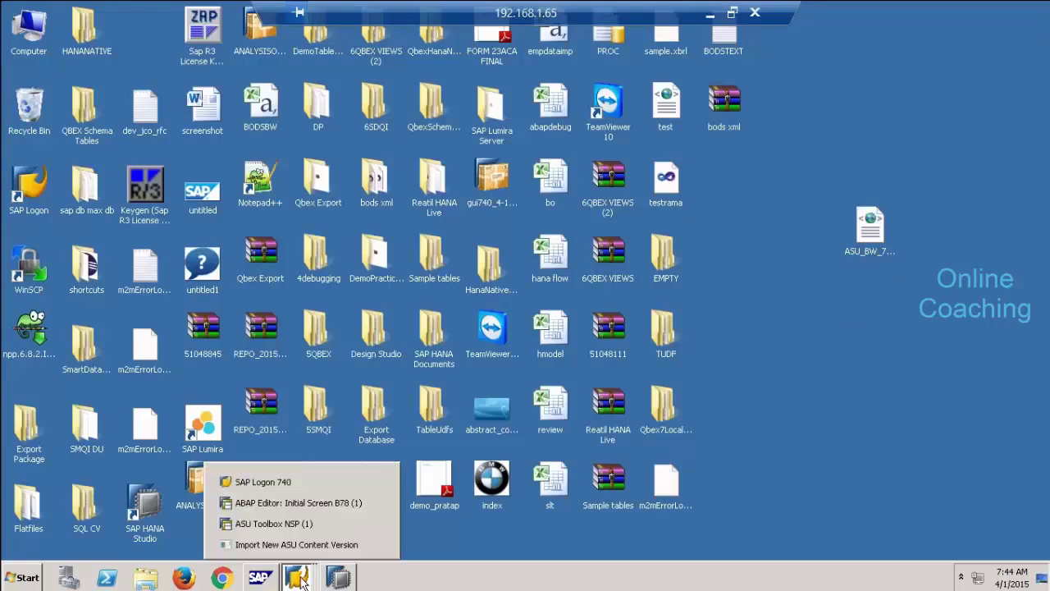
{"action": "left_click", "coordinate": [377, 544]}
{"action": "left_click", "coordinate": [493, 215]}
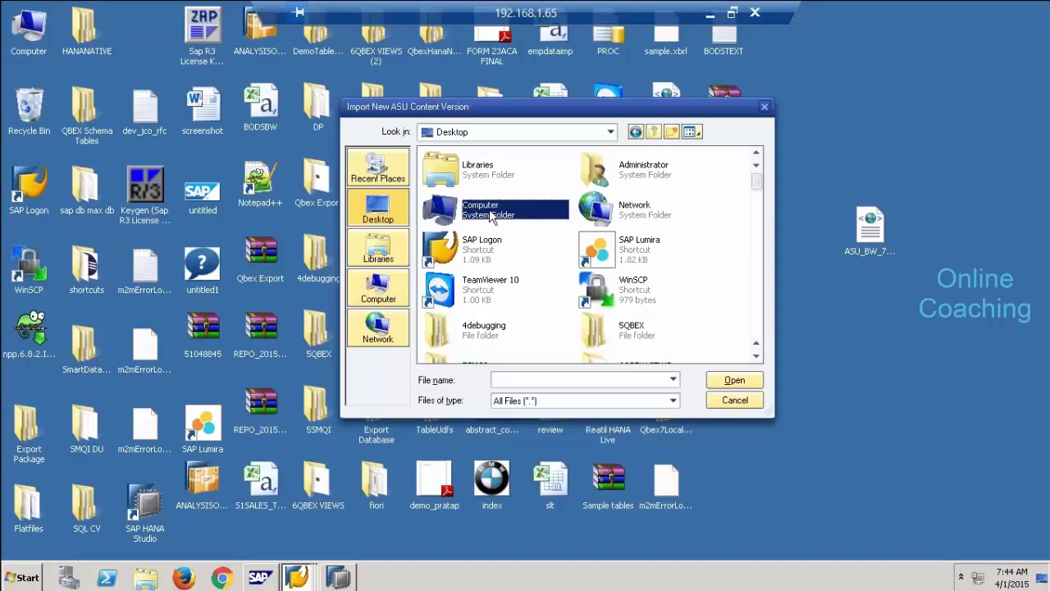
{"action": "type", "text": "abapdebug"}
{"action": "left_click", "coordinate": [498, 257]}
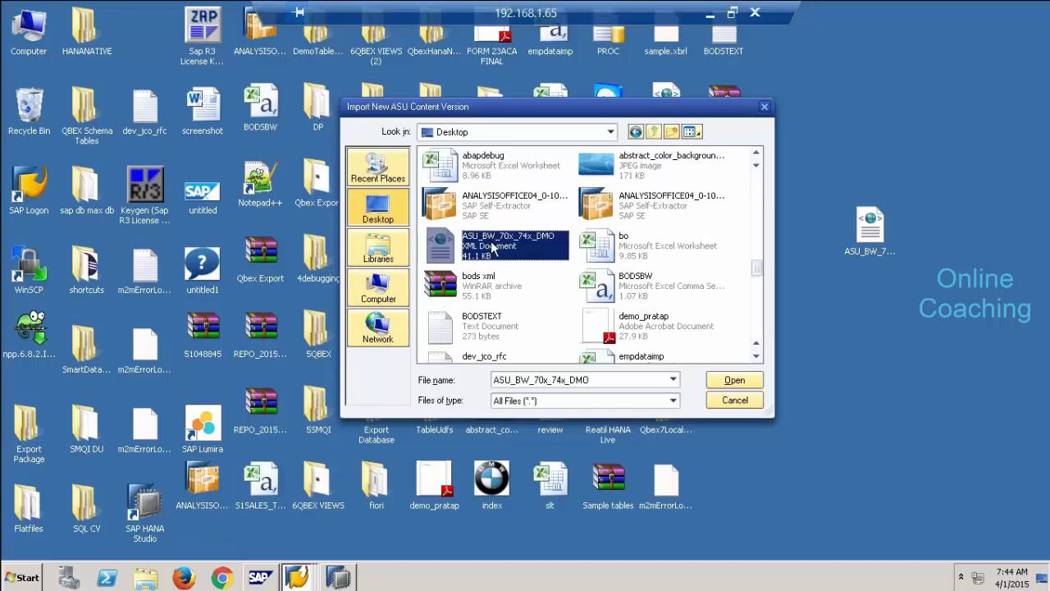
{"action": "left_click", "coordinate": [716, 379]}
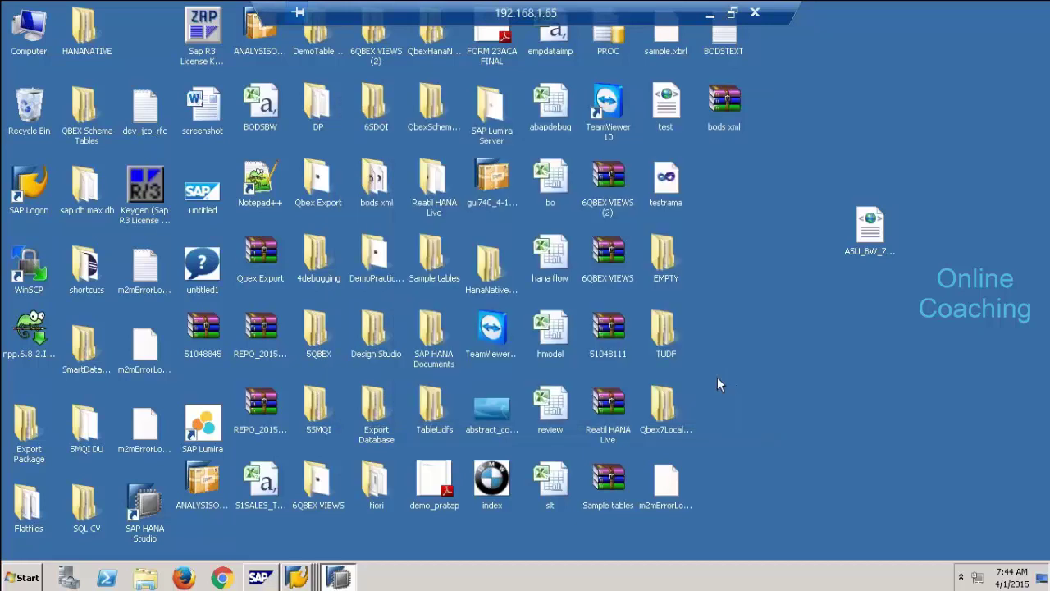
{"action": "left_click", "coordinate": [297, 577]}
{"action": "left_click", "coordinate": [377, 543]}
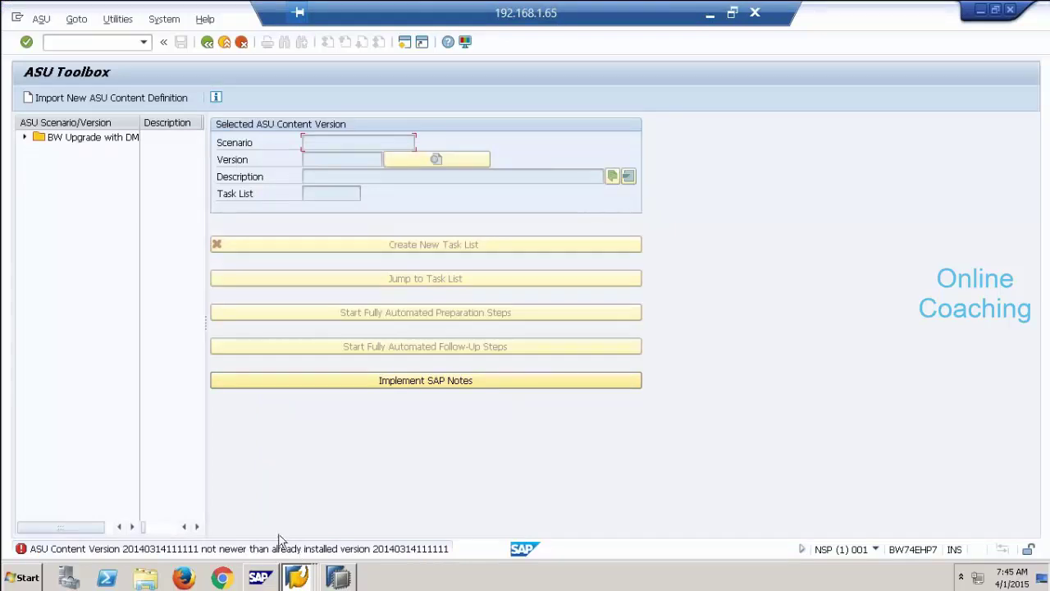
- View the Note Assistant worklist through Implement SAP Notes and return to the ASU Toolbox
{"action": "left_click", "coordinate": [393, 387]}
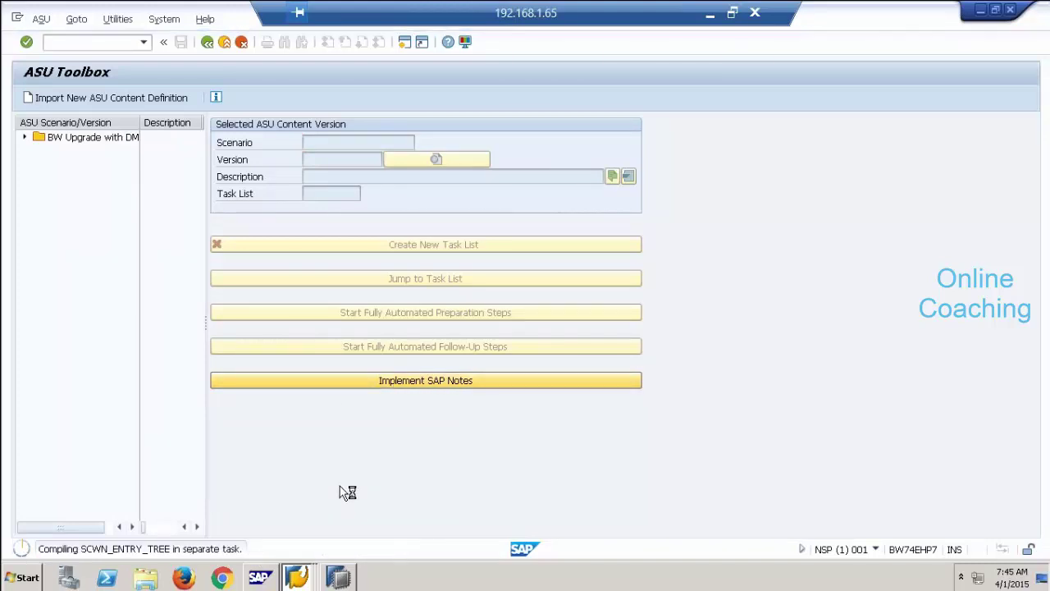
{"action": "key", "text": "alt+space"}
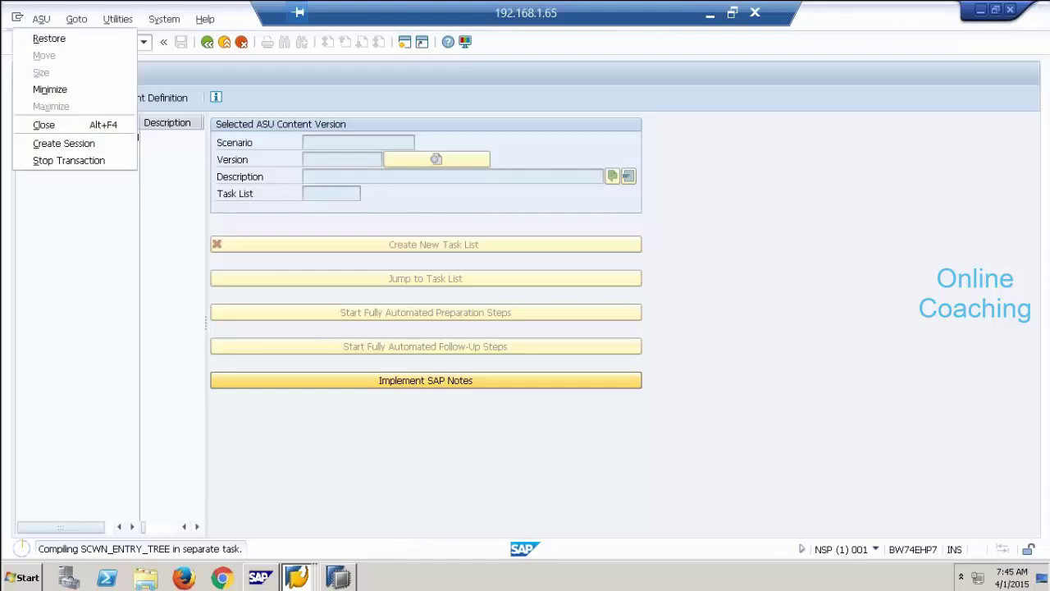
{"action": "left_click", "coordinate": [209, 46]}
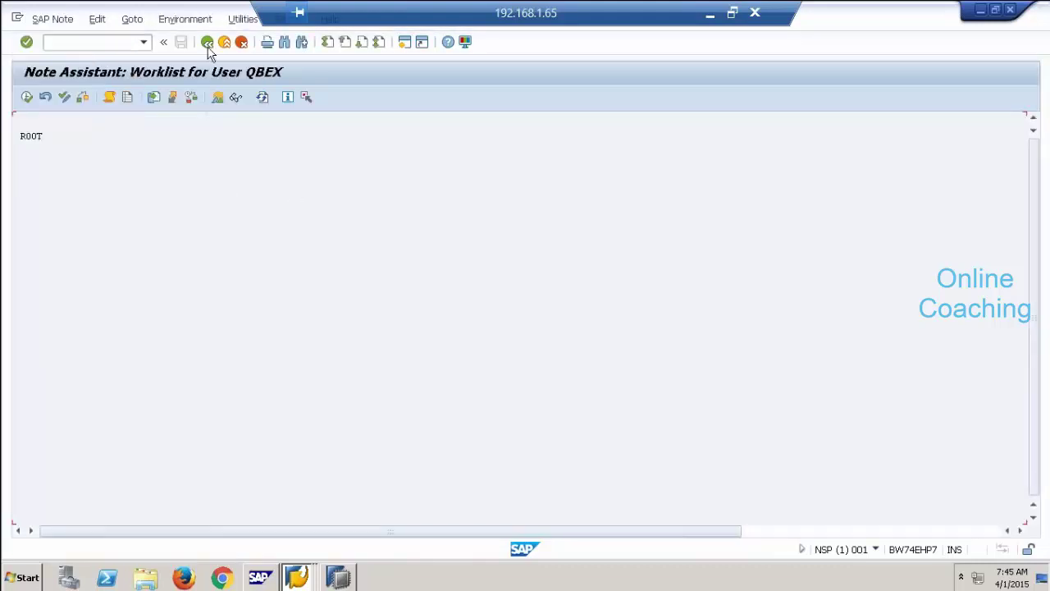
{"action": "left_click", "coordinate": [208, 45]}
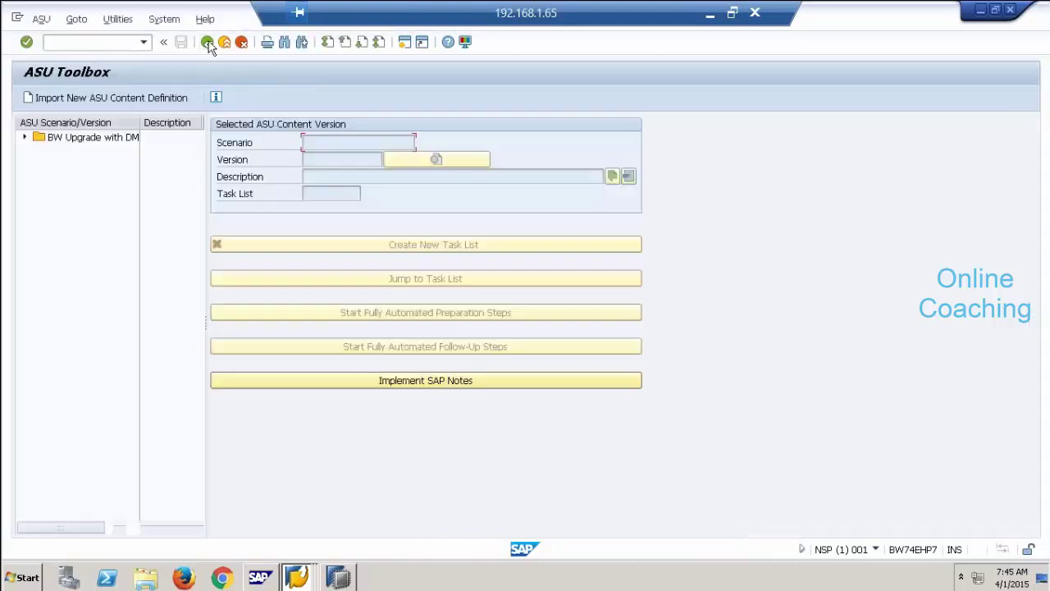
{"action": "left_click", "coordinate": [25, 137]}
{"action": "left_click", "coordinate": [93, 153]}
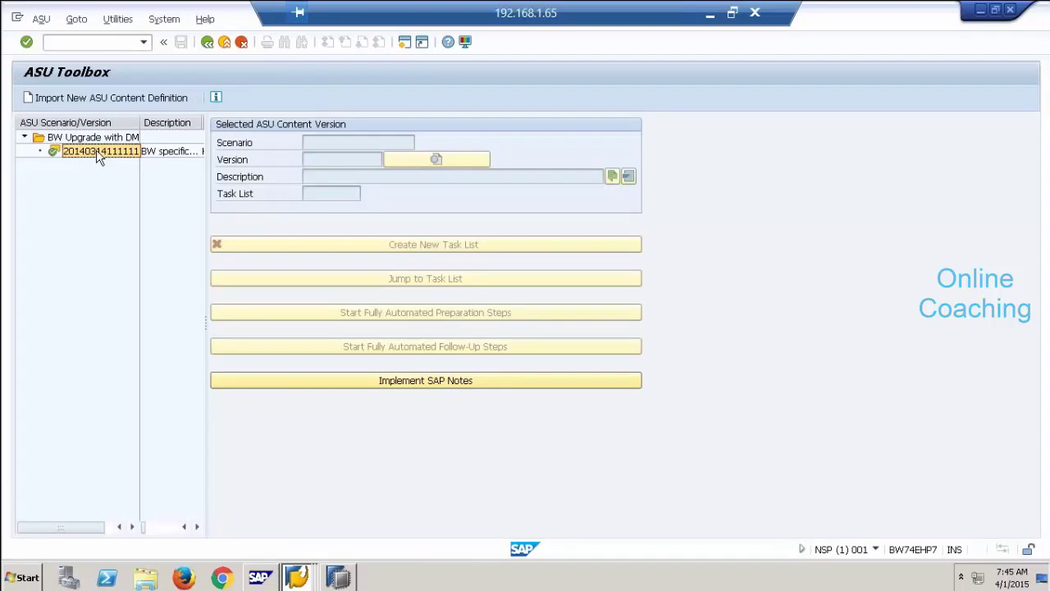
{"action": "double_click", "coordinate": [96, 151]}
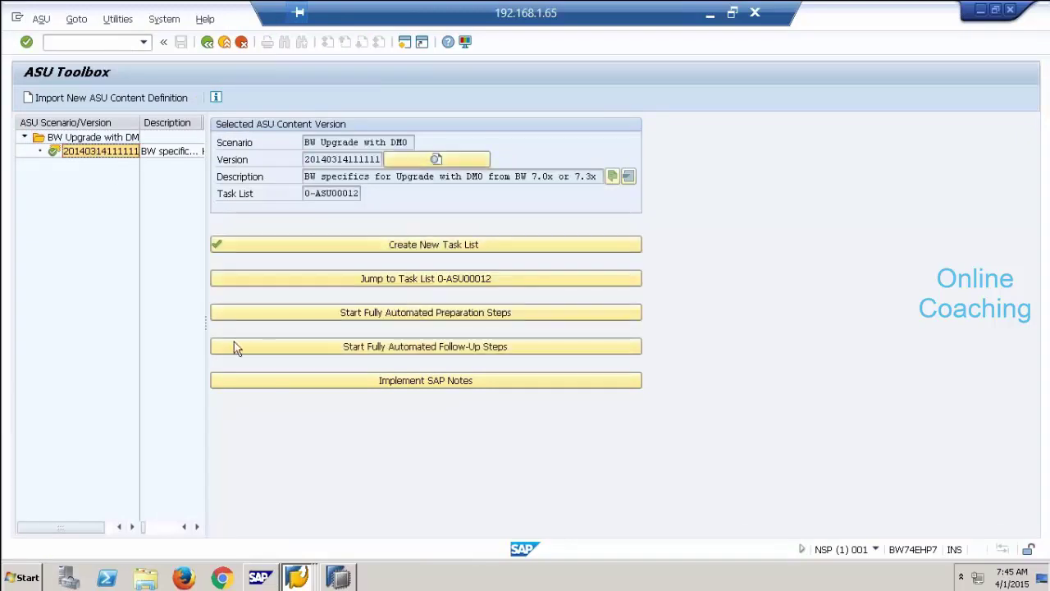
{"action": "left_click", "coordinate": [467, 244]}
{"action": "left_click", "coordinate": [214, 302]}
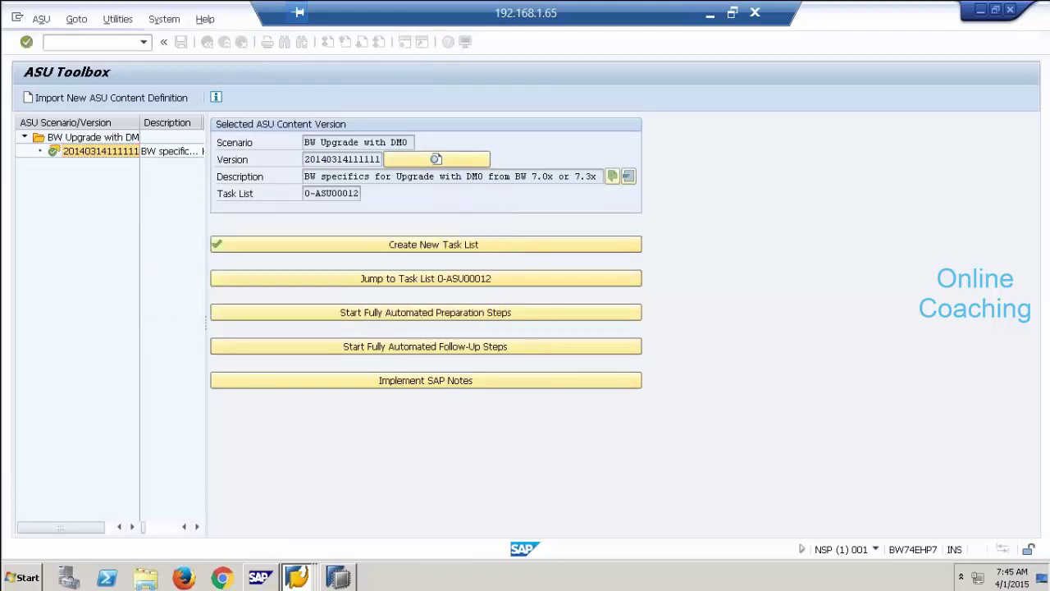
{"action": "left_click", "coordinate": [381, 287]}
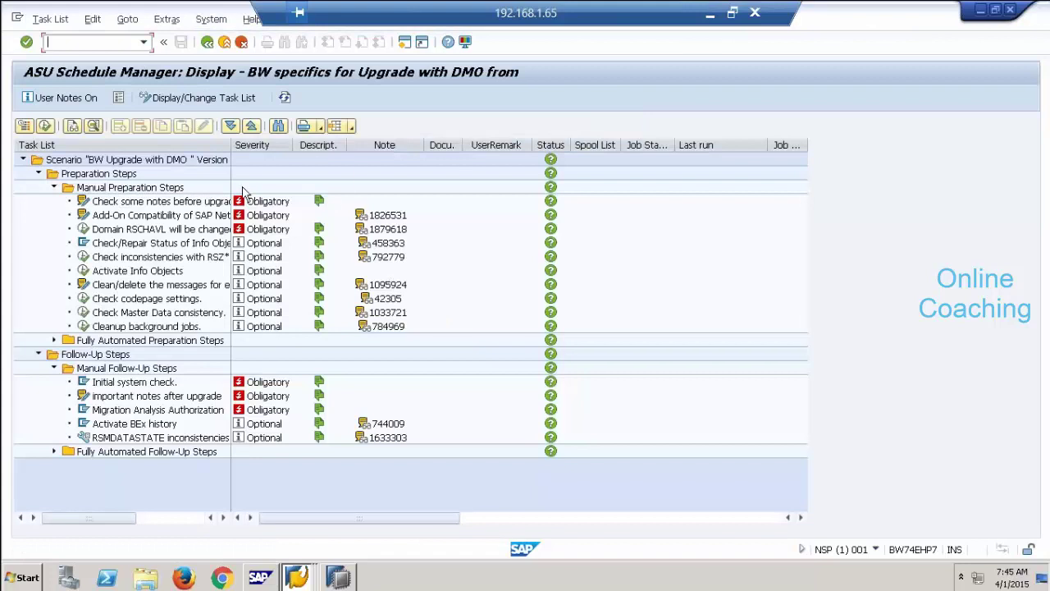
- Widen the task list column, review the manual preparation steps, and return to the ASU Toolbox
{"action": "left_click_drag", "start_coordinate": [231, 144], "coordinate": [324, 144]}
{"action": "left_click", "coordinate": [179, 201]}
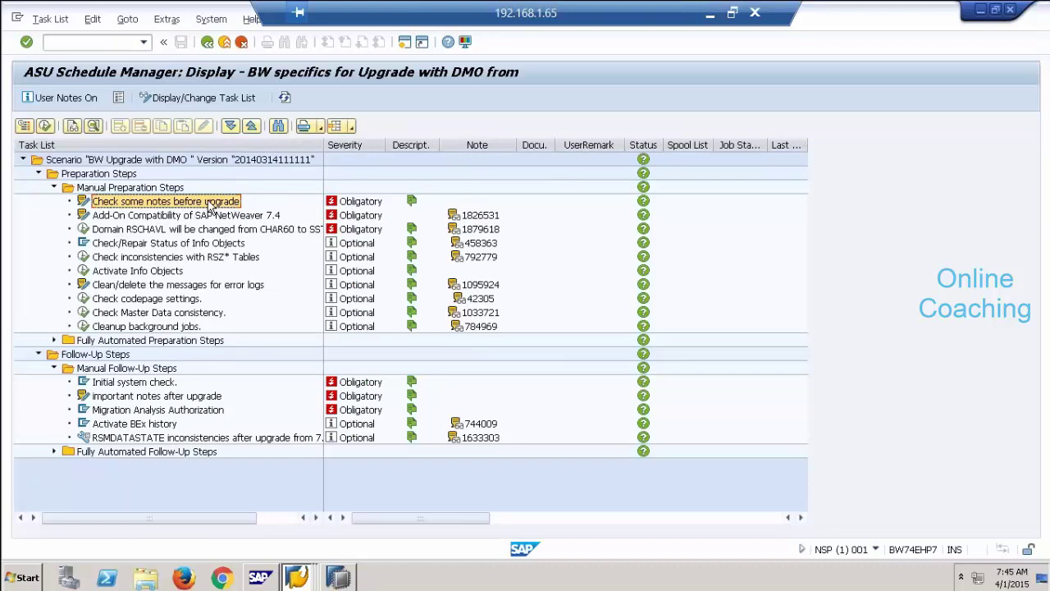
{"action": "left_click", "coordinate": [156, 272]}
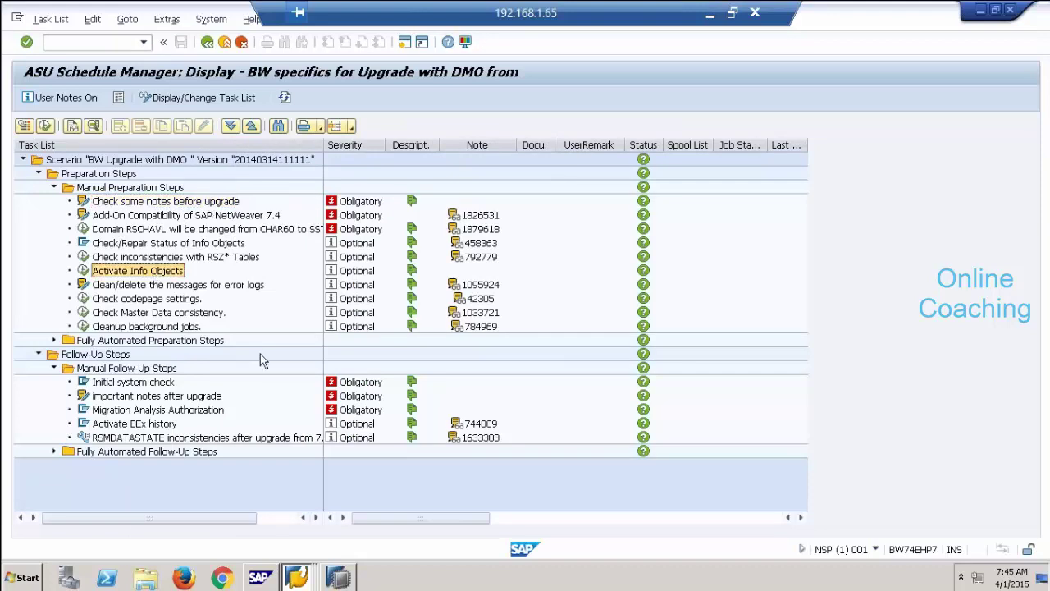
{"action": "left_click", "coordinate": [236, 257]}
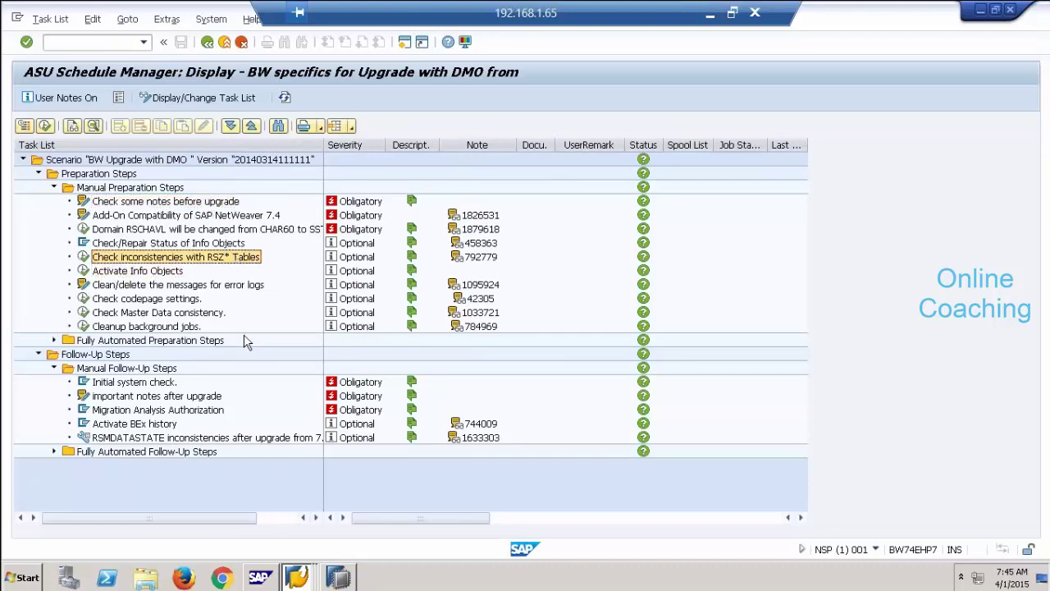
{"action": "left_click", "coordinate": [182, 313]}
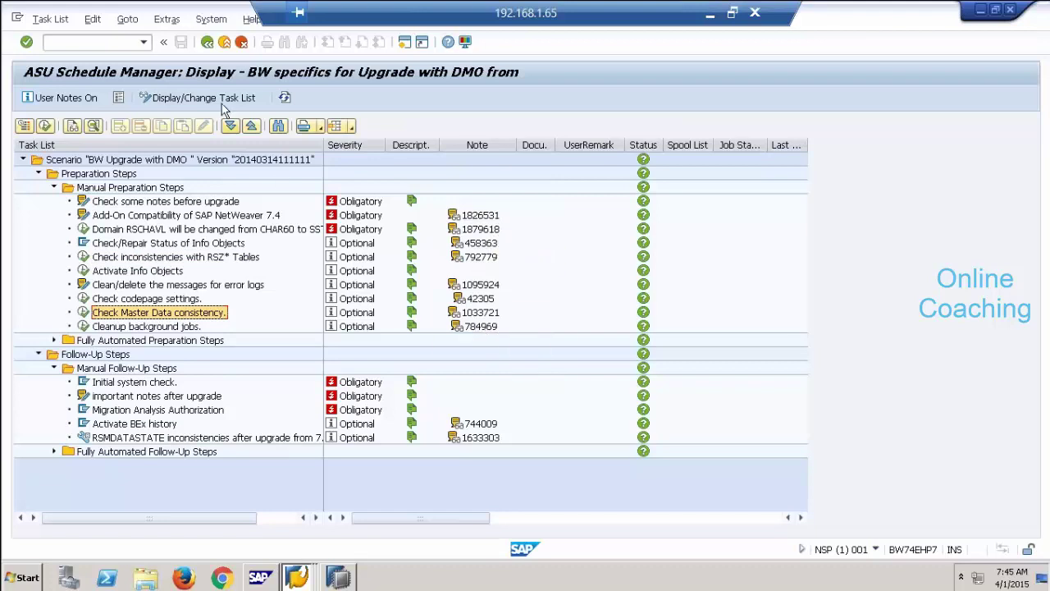
{"action": "left_click", "coordinate": [206, 42]}
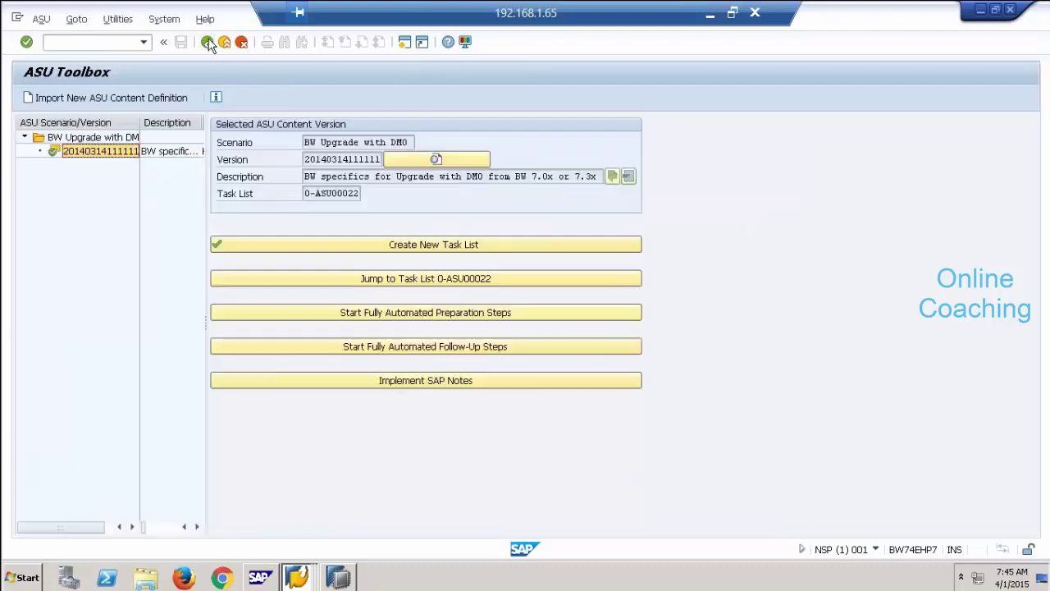
- Try to start the fully automated preparation steps and the fully automated follow-up steps for the selected content version
{"action": "left_click", "coordinate": [472, 317]}
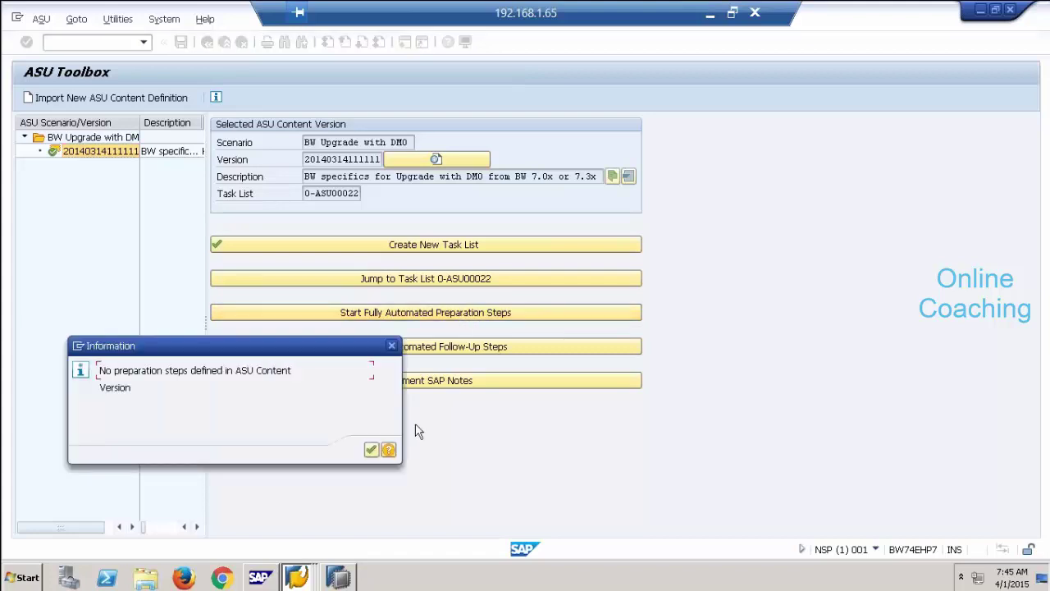
{"action": "left_click", "coordinate": [370, 451]}
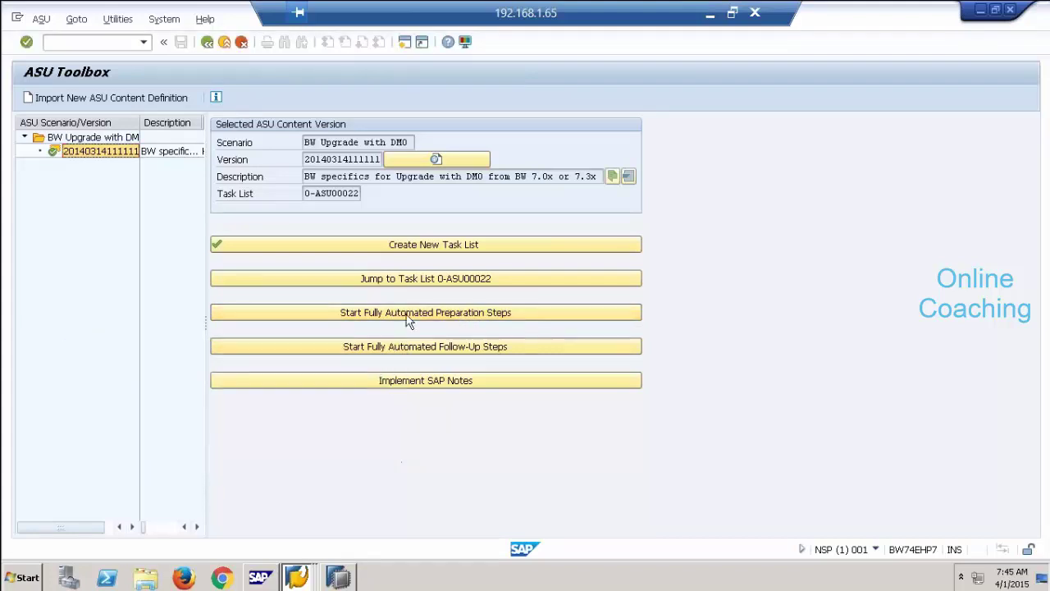
{"action": "left_click", "coordinate": [445, 346]}
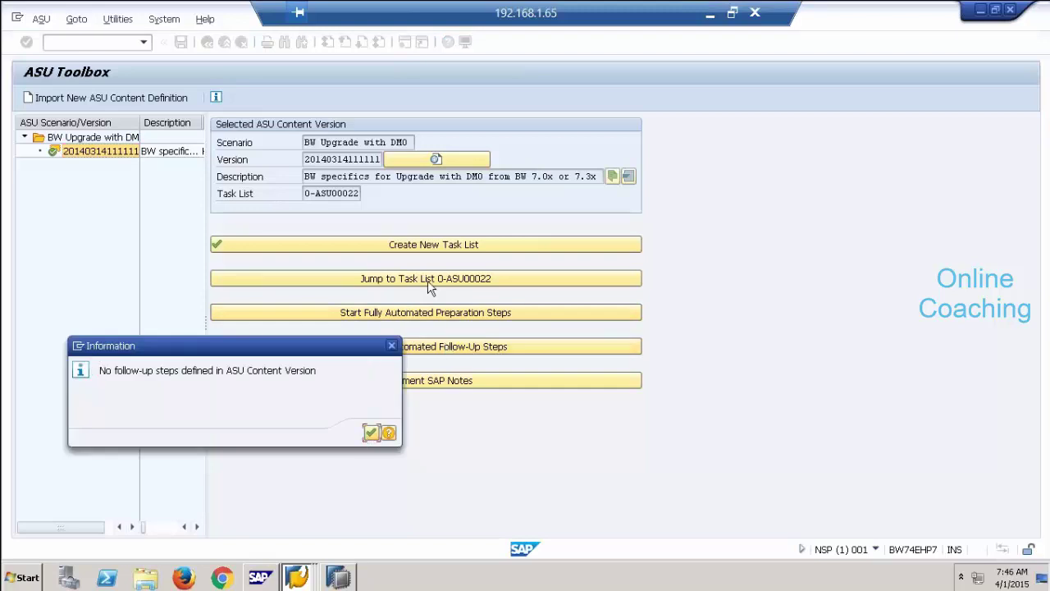
{"action": "left_click", "coordinate": [372, 433]}
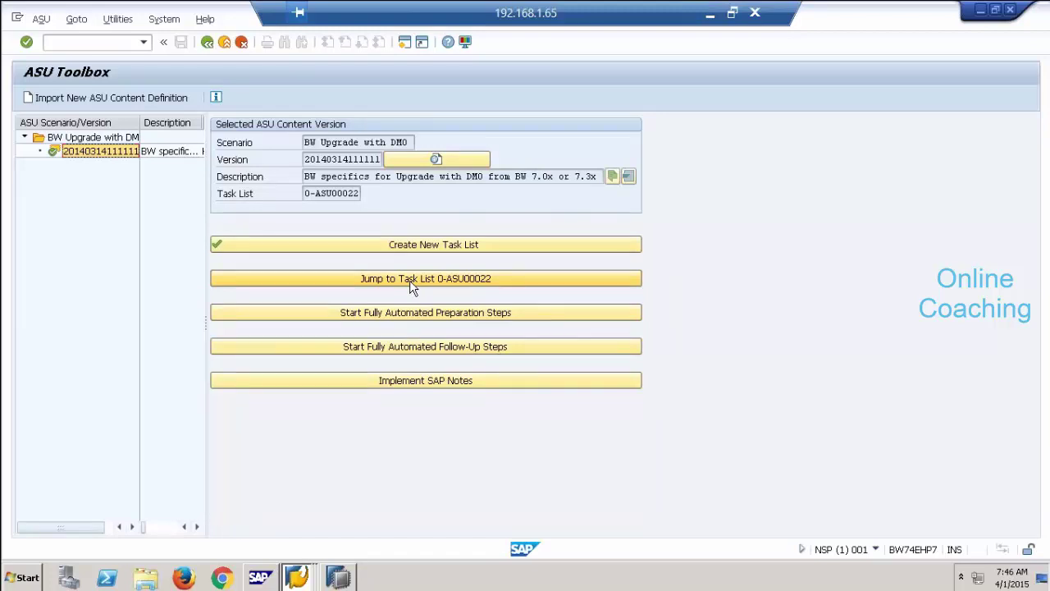
- Minimize the remote session, switch to PowerPoint and show the Application Preparation slide on the ASU Toolbox as a slide show
{"action": "left_click", "coordinate": [710, 16]}
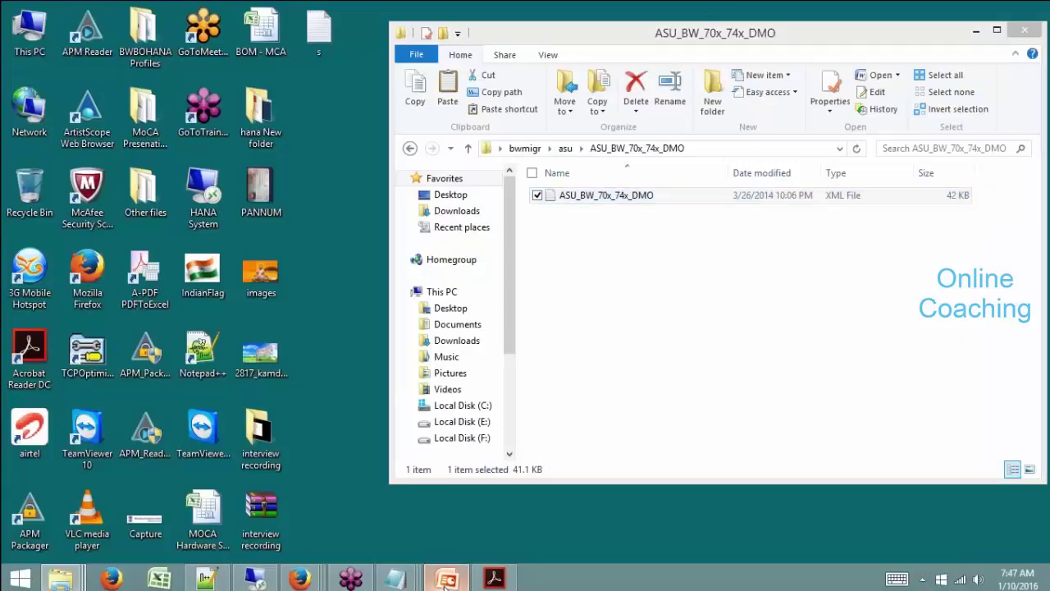
{"action": "left_click", "coordinate": [446, 578]}
{"action": "left_click", "coordinate": [894, 559]}
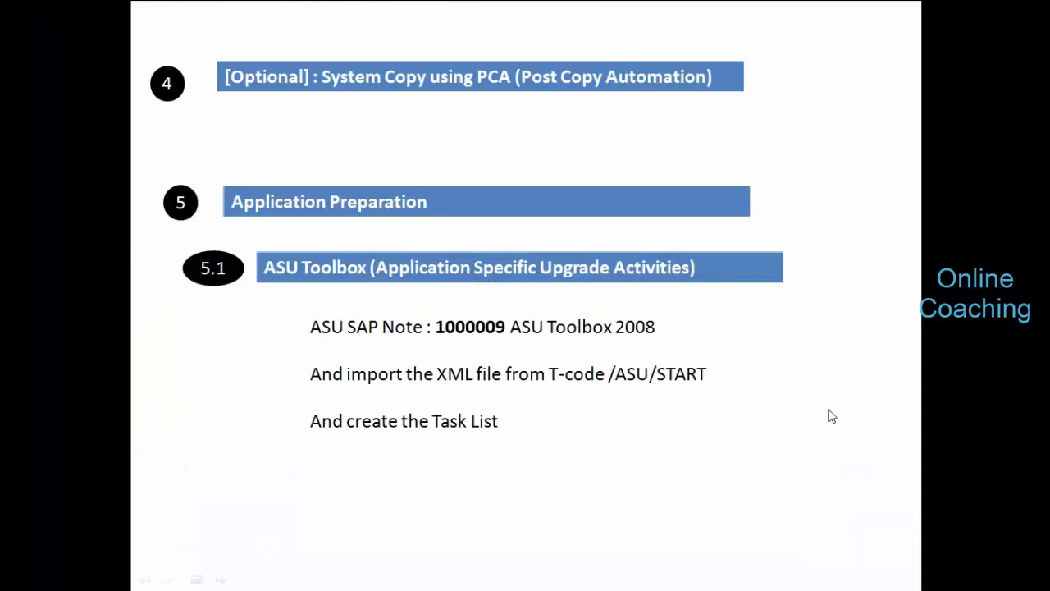
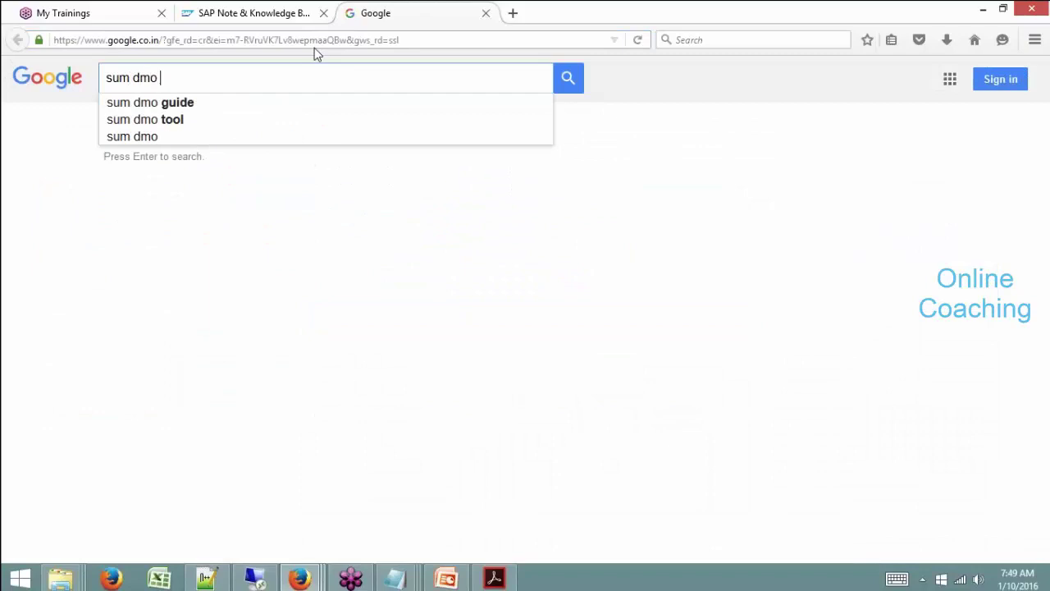
- Search Google for "sum dmo screen shots" and look through the image results
{"action": "type", "text": "shots"}
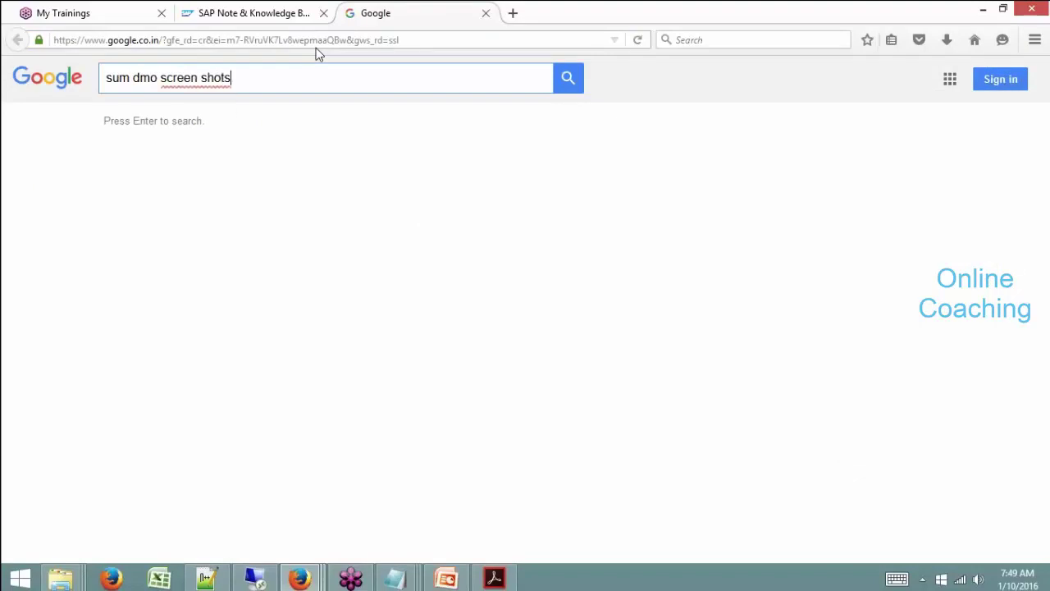
{"action": "key", "text": "Return"}
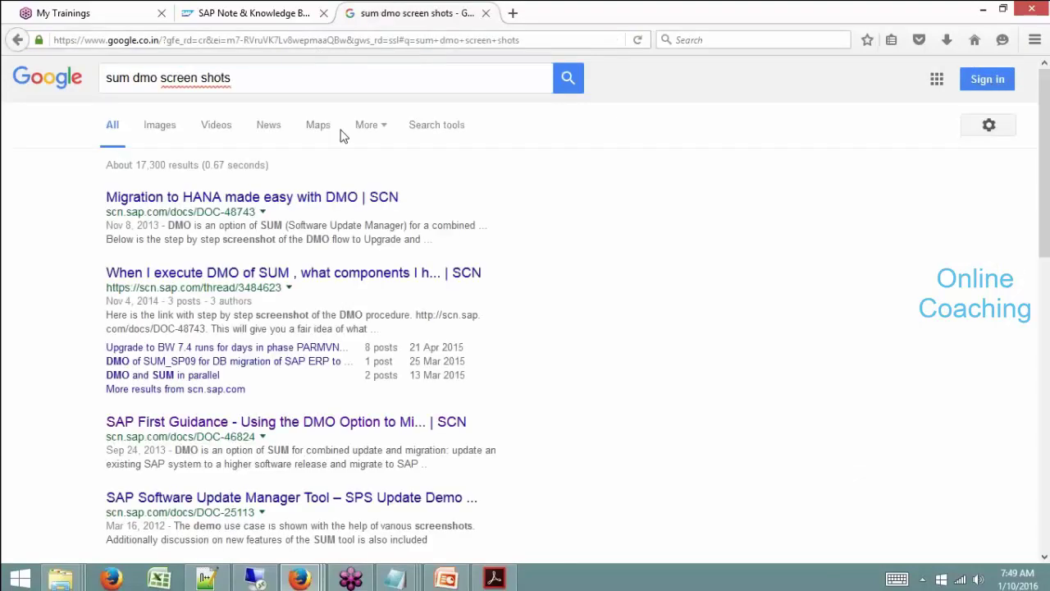
{"action": "left_click", "coordinate": [164, 127]}
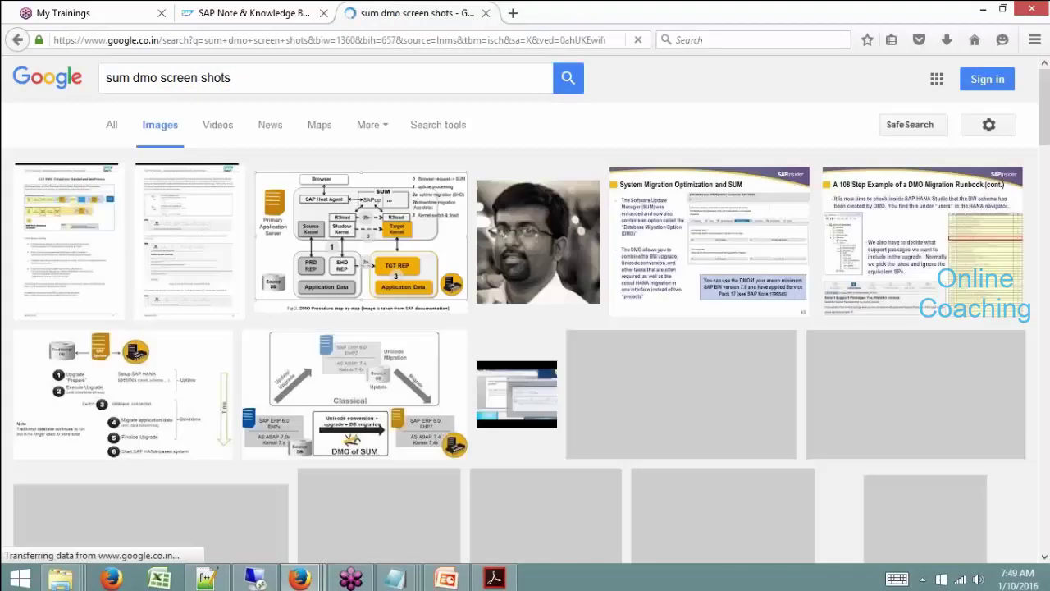
{"action": "scroll", "coordinate": [205, 187], "scroll_direction": "down", "scroll_amount": 5}
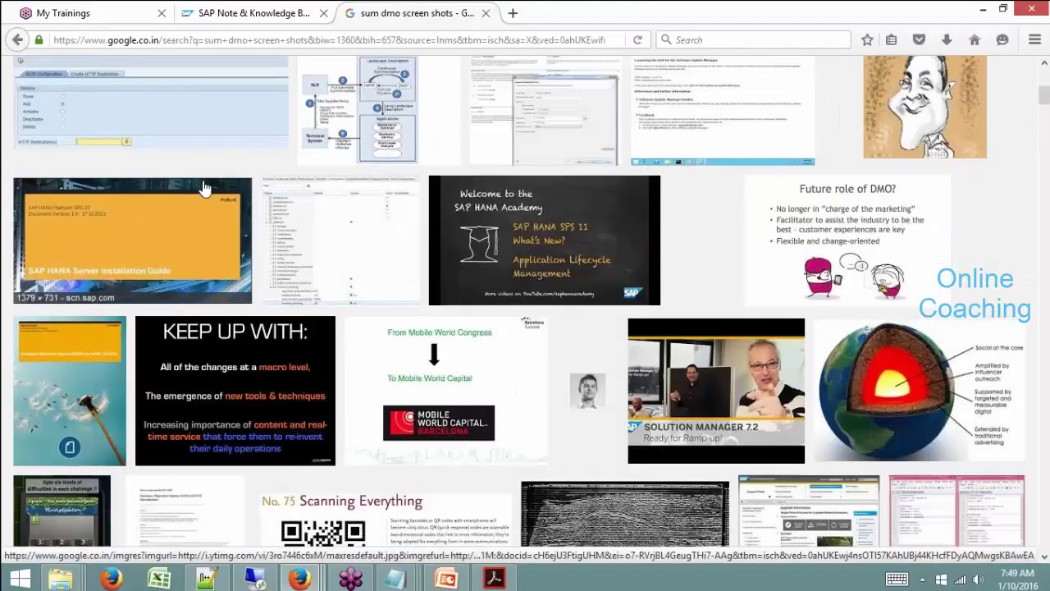
{"action": "scroll", "coordinate": [205, 187], "scroll_direction": "up", "scroll_amount": 5}
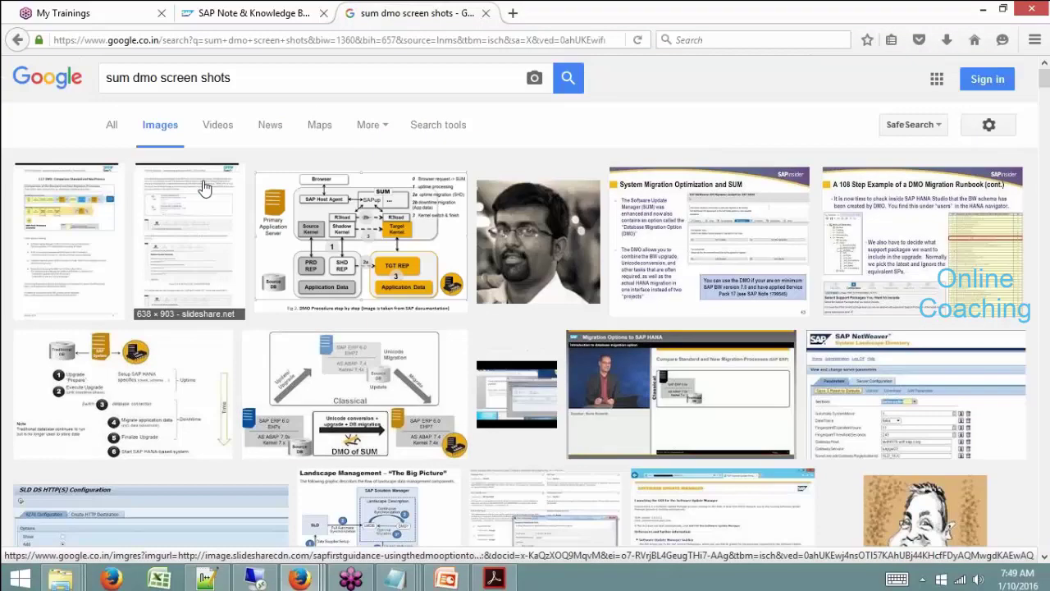
- Return to all web results for the search and look through the listed DMO documents
{"action": "left_click", "coordinate": [113, 126]}
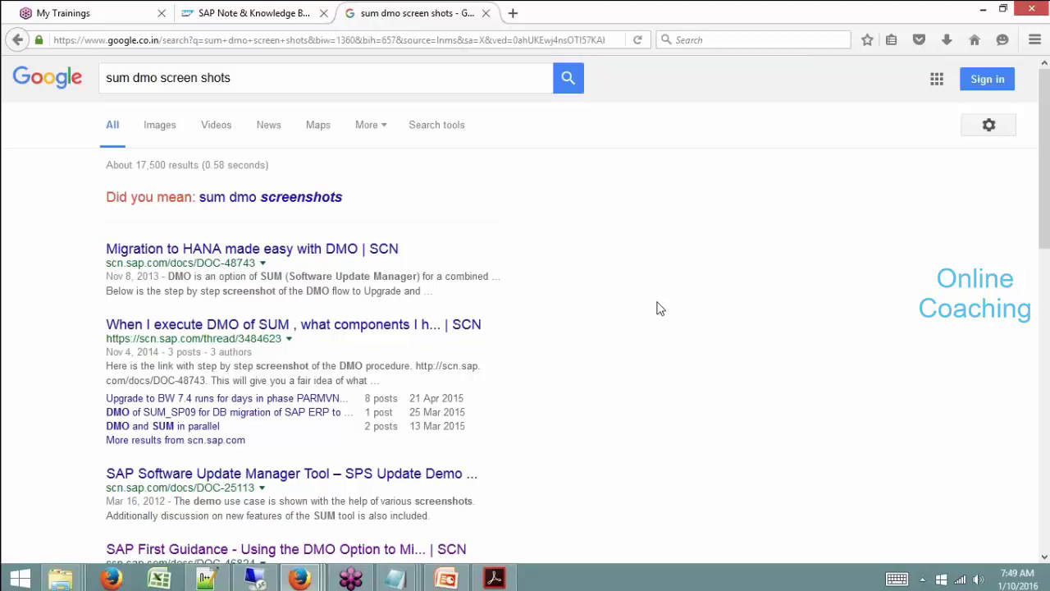
{"action": "scroll", "coordinate": [660, 308], "scroll_direction": "down", "scroll_amount": 2}
{"action": "scroll", "coordinate": [660, 309], "scroll_direction": "down", "scroll_amount": 2}
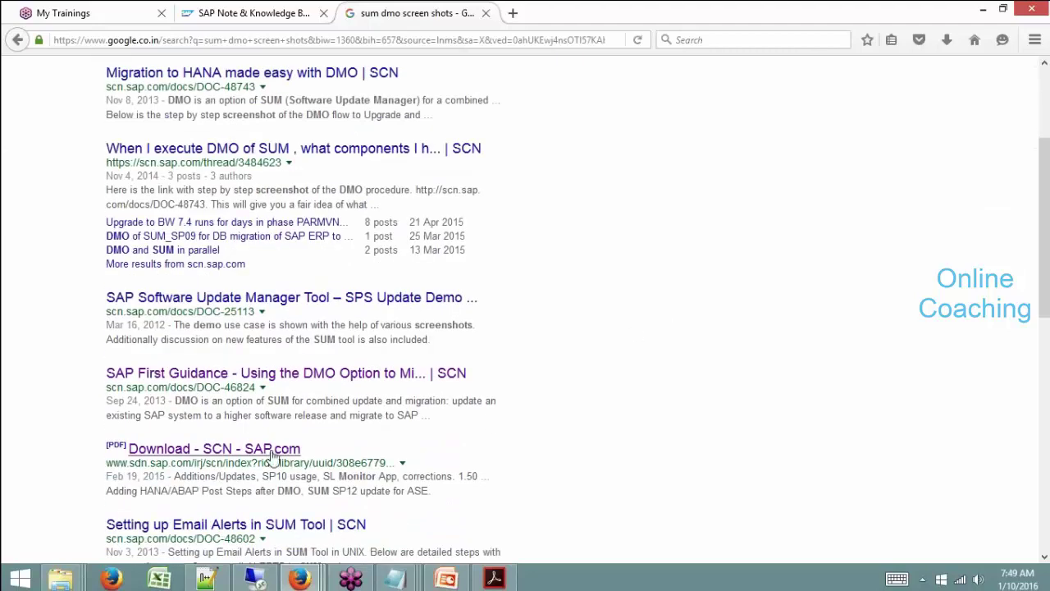
- Look through the remaining results, then search Google for "sum dmo screen shot choose hana system"
{"action": "scroll", "coordinate": [644, 434], "scroll_direction": "down", "scroll_amount": 1}
{"action": "scroll", "coordinate": [644, 434], "scroll_direction": "down", "scroll_amount": 2}
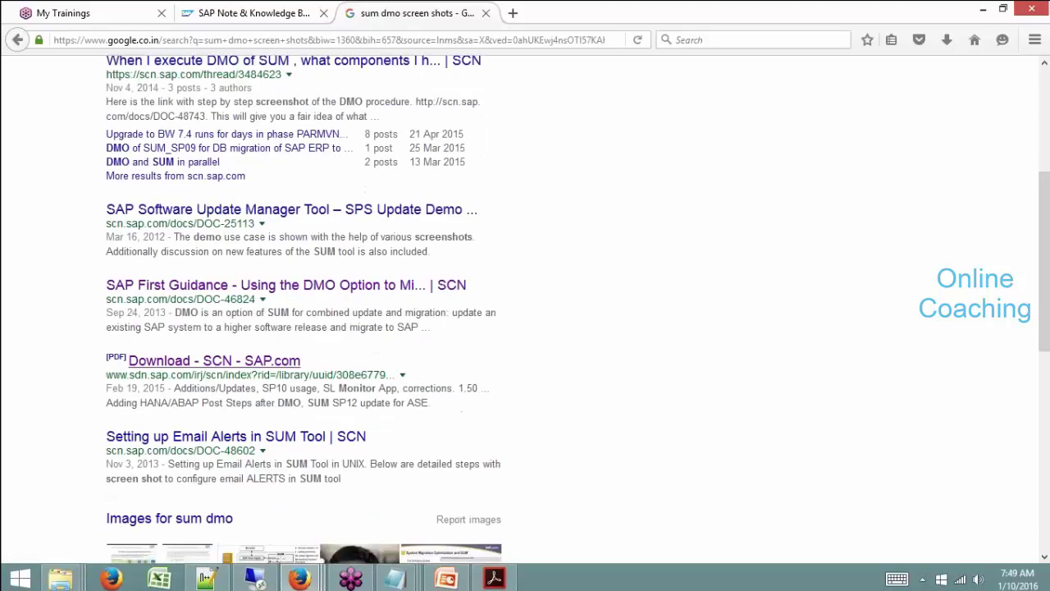
{"action": "scroll", "coordinate": [594, 442], "scroll_direction": "down", "scroll_amount": 2}
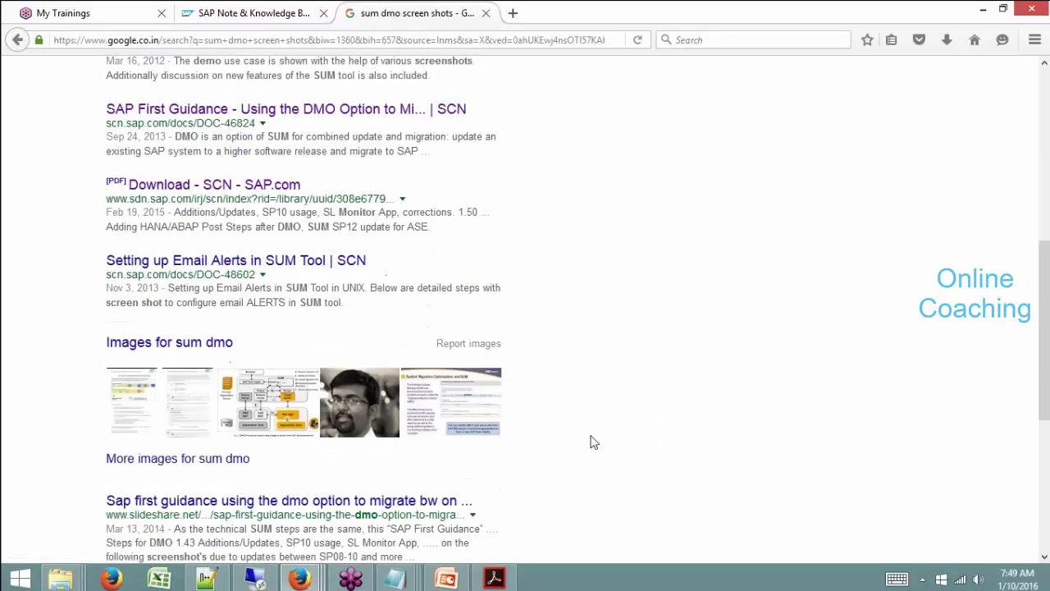
{"action": "scroll", "coordinate": [594, 442], "scroll_direction": "down", "scroll_amount": 1}
{"action": "scroll", "coordinate": [594, 442], "scroll_direction": "down", "scroll_amount": 2}
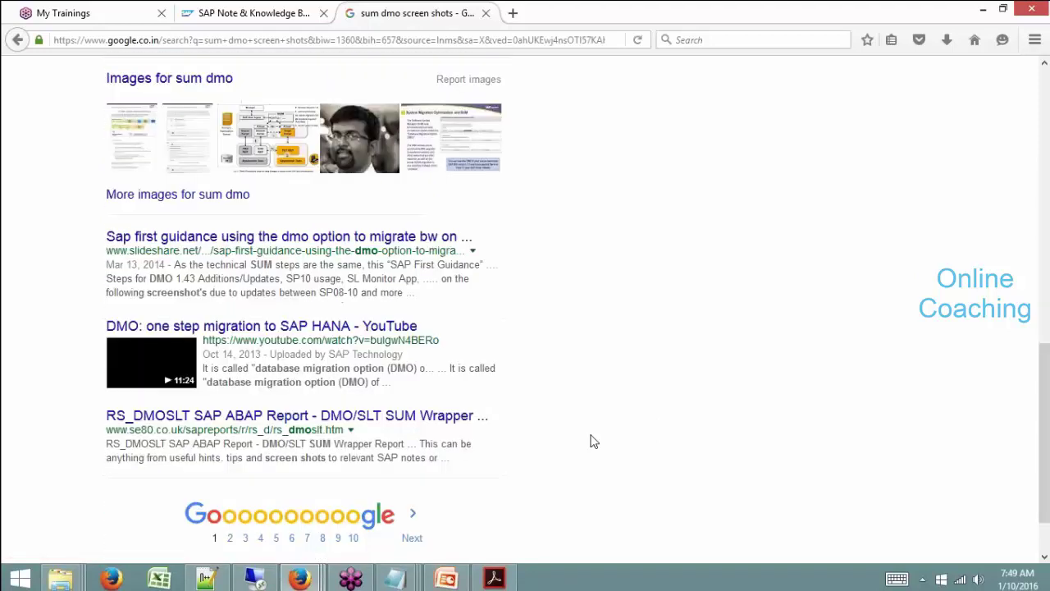
{"action": "scroll", "coordinate": [594, 442], "scroll_direction": "up", "scroll_amount": 10}
{"action": "left_click", "coordinate": [243, 78]}
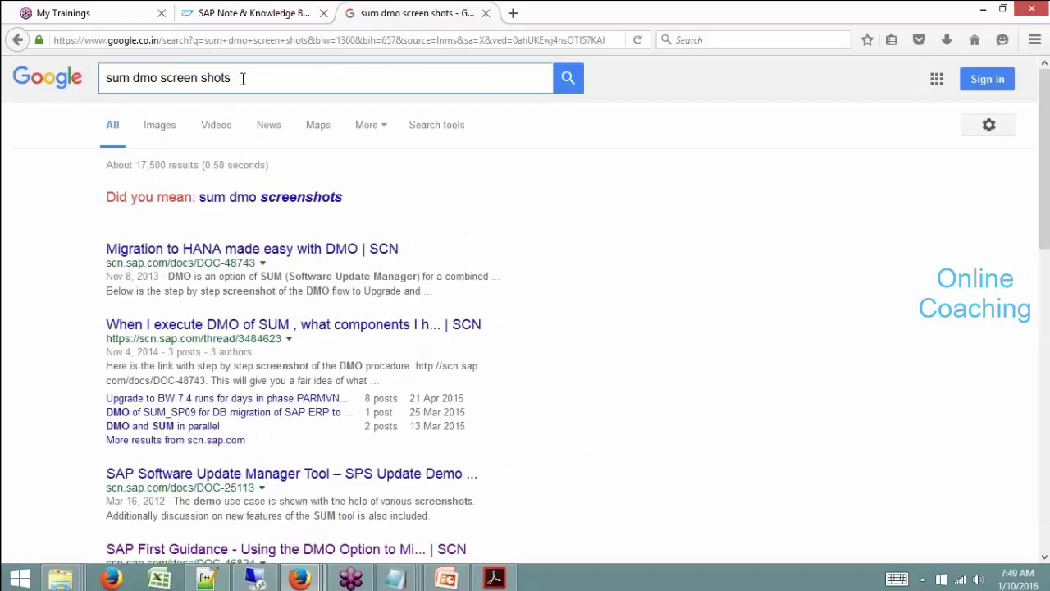
{"action": "key", "text": "BackSpace"}
{"action": "type", "text": "choose hana s"}
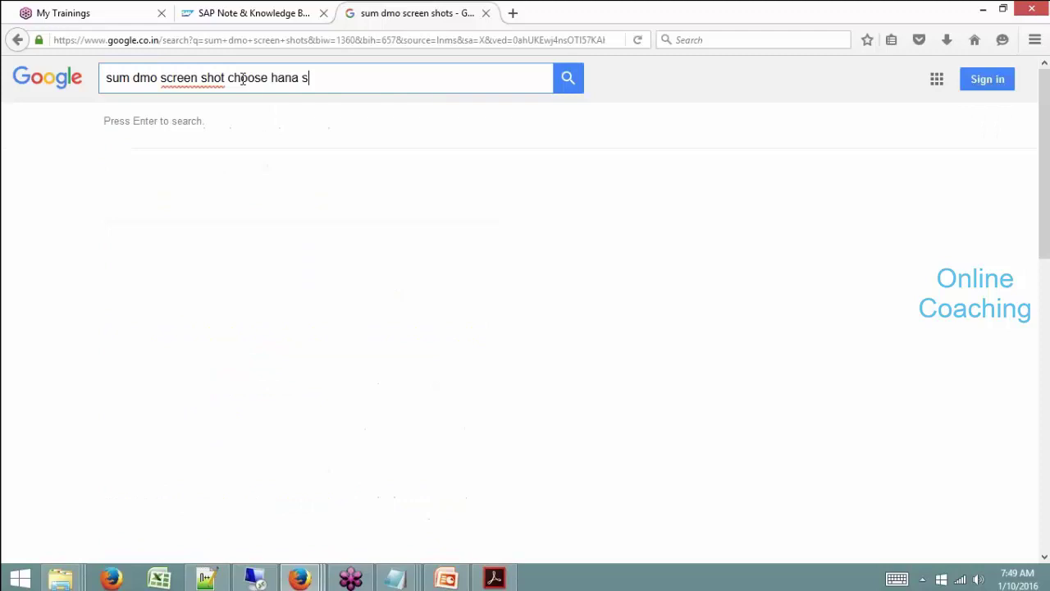
{"action": "type", "text": "ystem"}
{"action": "key", "text": "Return"}
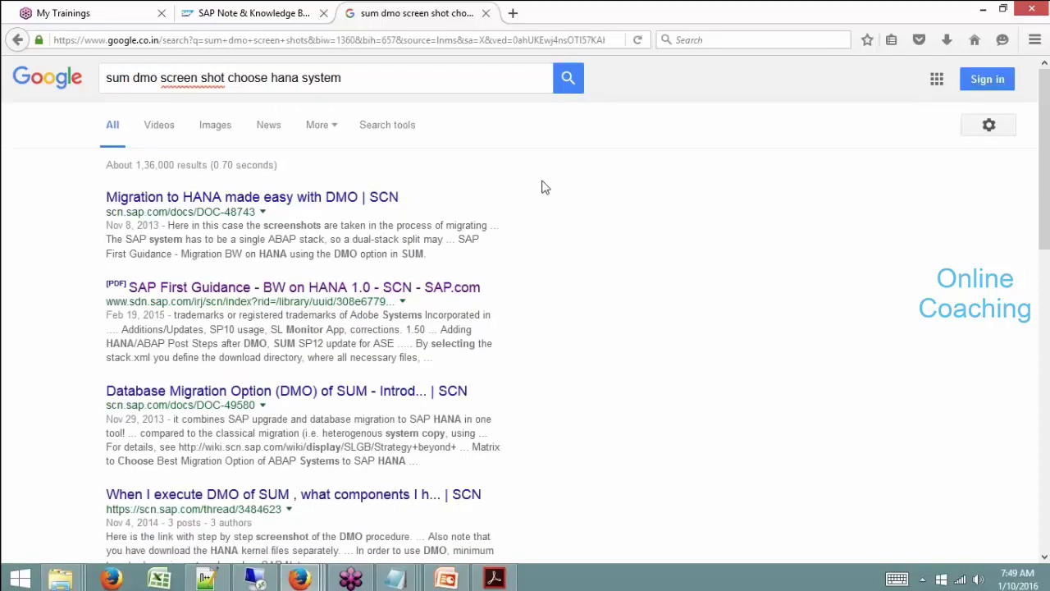
- Open the SCN document "Migration to HANA made easy with DMO" and examine its screenshots up to the Database Migration Option screen
{"action": "left_click", "coordinate": [367, 200]}
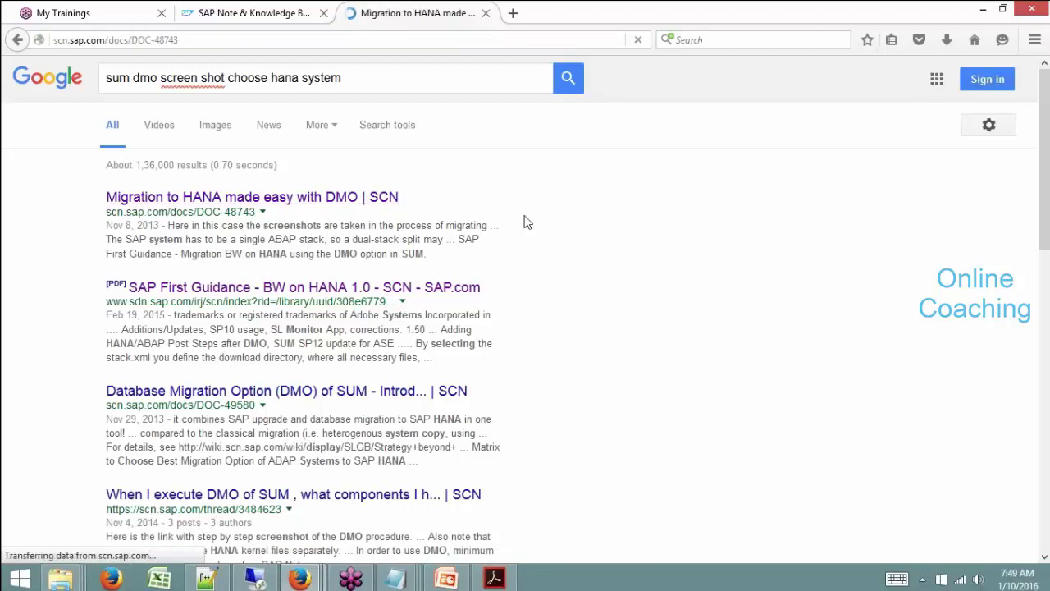
{"action": "scroll", "coordinate": [525, 222], "scroll_direction": "down", "scroll_amount": 5}
{"action": "scroll", "coordinate": [394, 328], "scroll_direction": "down", "scroll_amount": 15}
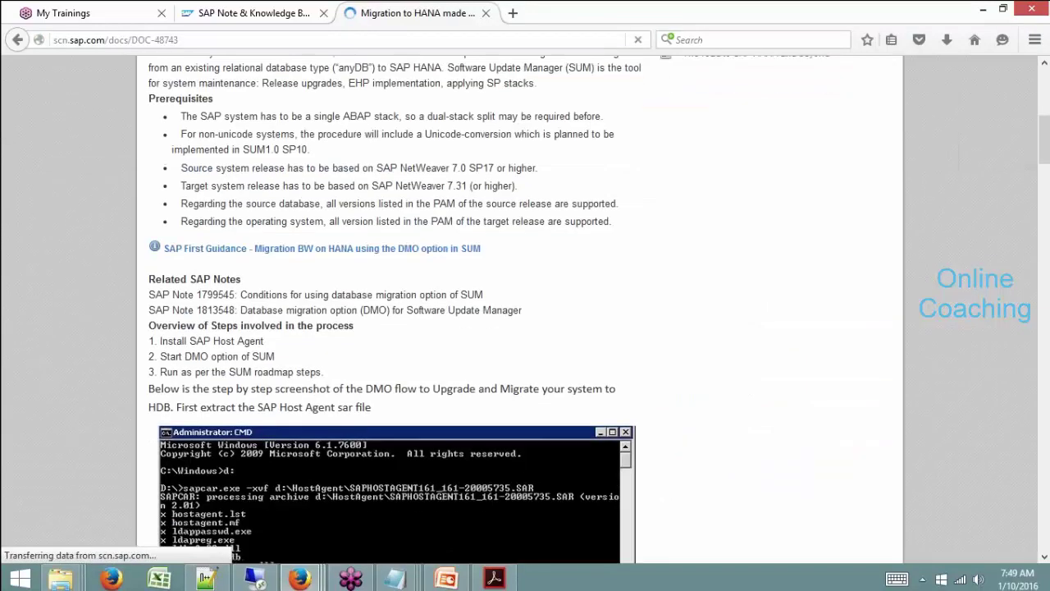
{"action": "scroll", "coordinate": [528, 228], "scroll_direction": "down", "scroll_amount": 10}
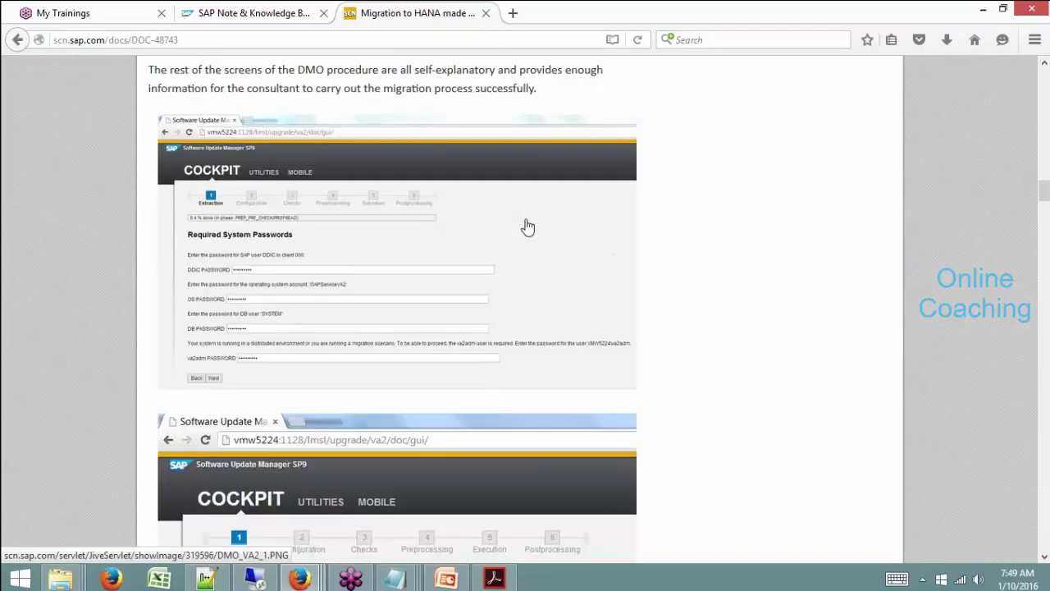
{"action": "scroll", "coordinate": [528, 227], "scroll_direction": "down", "scroll_amount": 10}
{"action": "scroll", "coordinate": [527, 227], "scroll_direction": "down", "scroll_amount": 6}
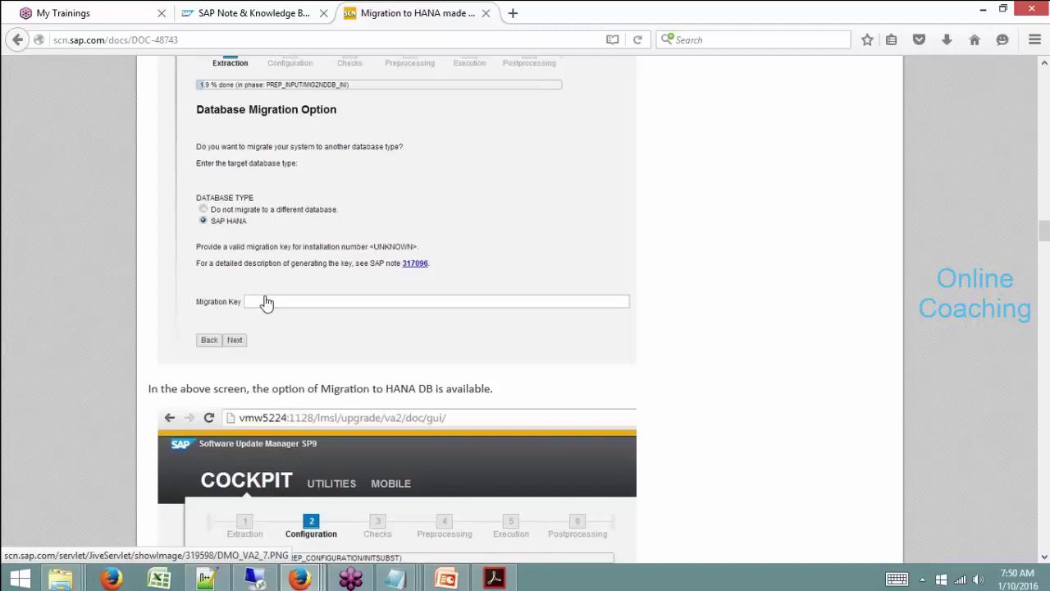
{"action": "scroll", "coordinate": [267, 303], "scroll_direction": "down", "scroll_amount": 2}
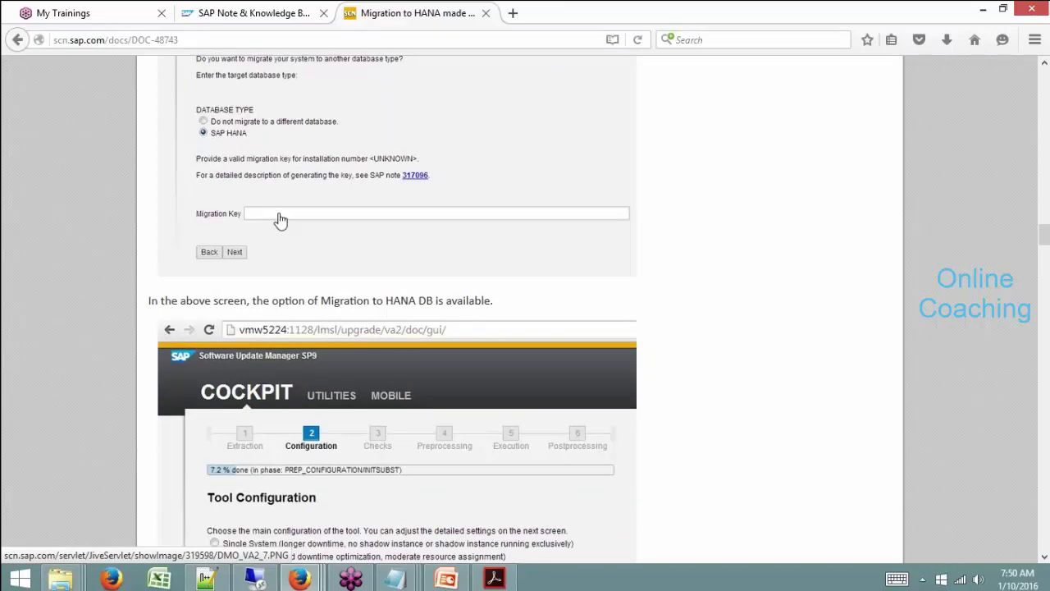
- Examine the remaining DMO screenshots from Tool Configuration and HANA database settings through BI-specific parameters, downtime preparations and postprocessing
{"action": "scroll", "coordinate": [280, 220], "scroll_direction": "down", "scroll_amount": 8}
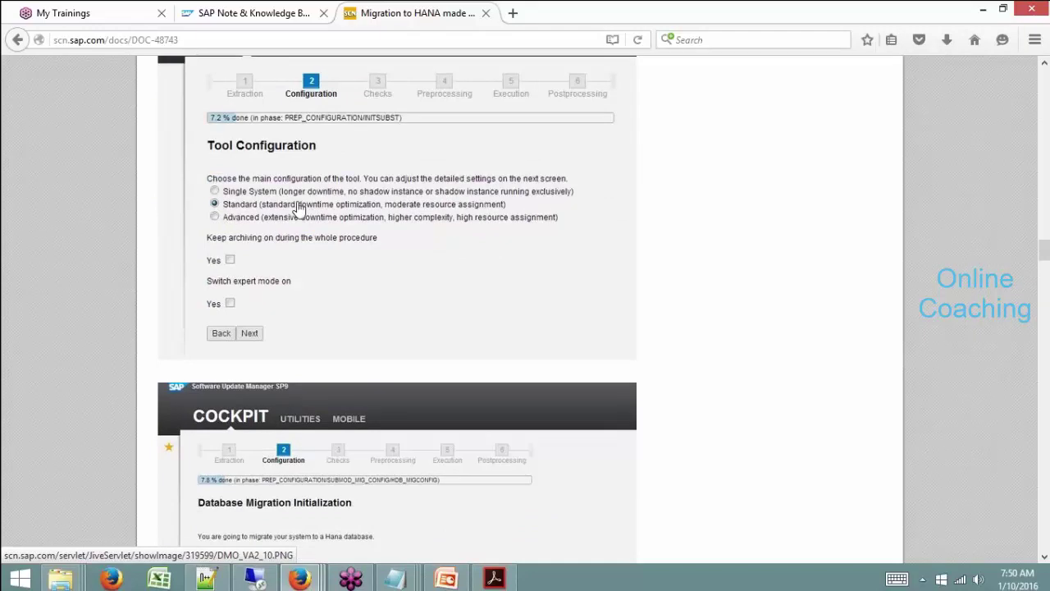
{"action": "scroll", "coordinate": [318, 261], "scroll_direction": "down", "scroll_amount": 8}
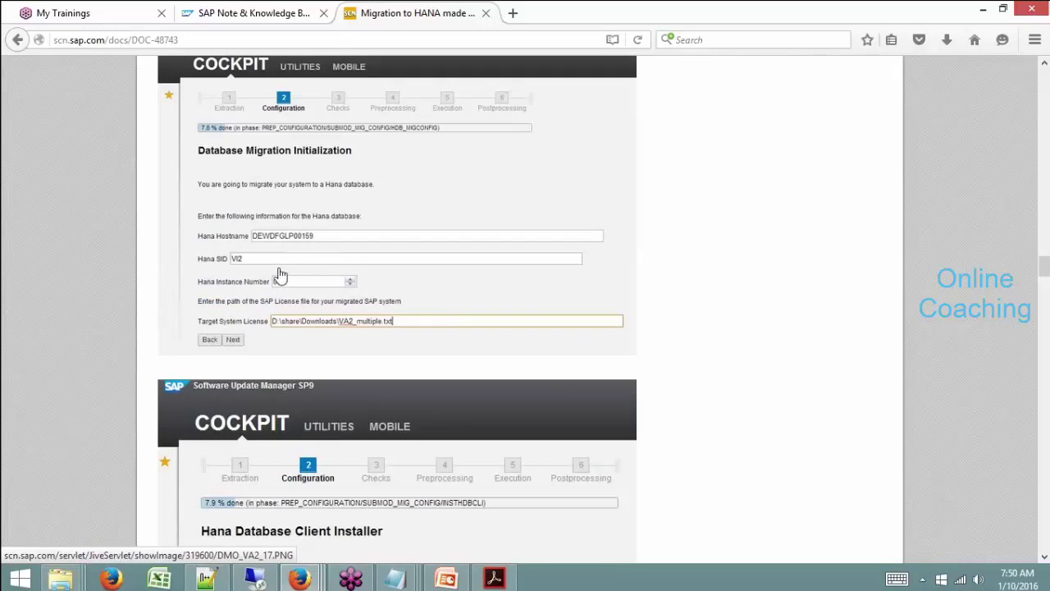
{"action": "scroll", "coordinate": [299, 350], "scroll_direction": "down", "scroll_amount": 6}
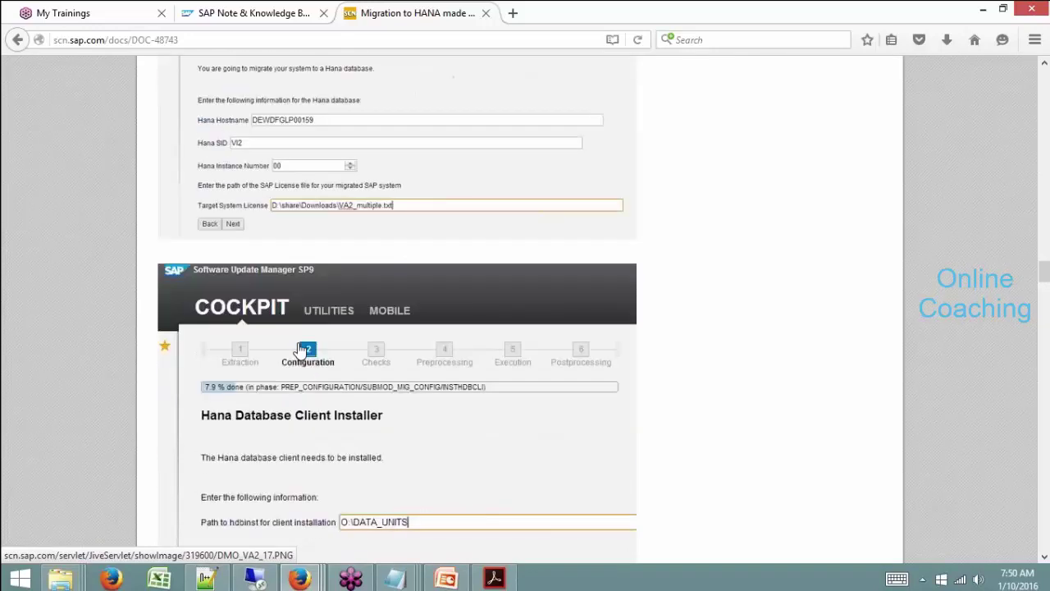
{"action": "scroll", "coordinate": [300, 350], "scroll_direction": "down", "scroll_amount": 4}
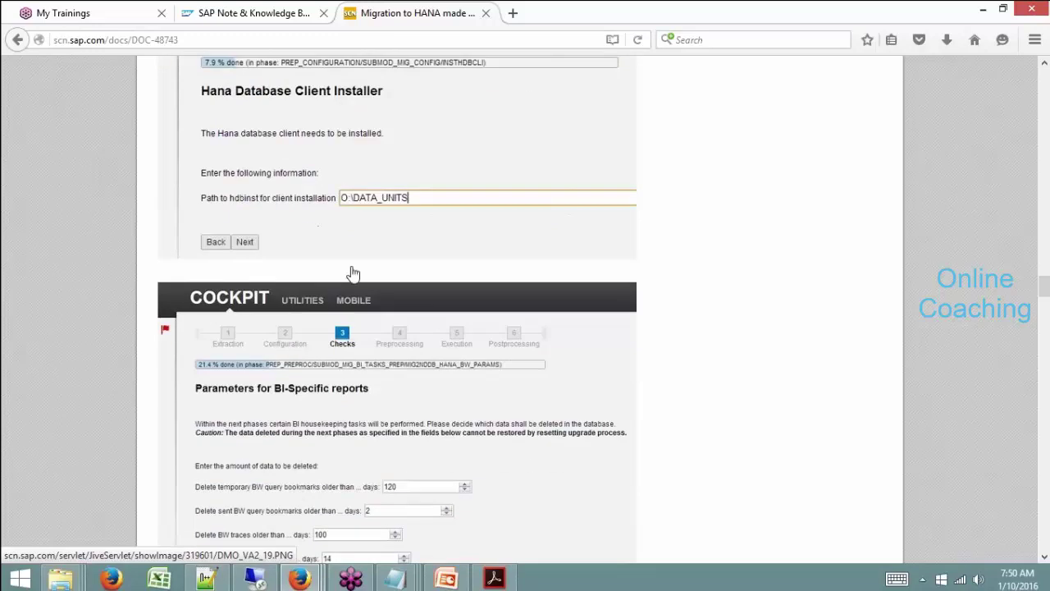
{"action": "scroll", "coordinate": [353, 276], "scroll_direction": "down", "scroll_amount": 4}
{"action": "scroll", "coordinate": [366, 339], "scroll_direction": "down", "scroll_amount": 6}
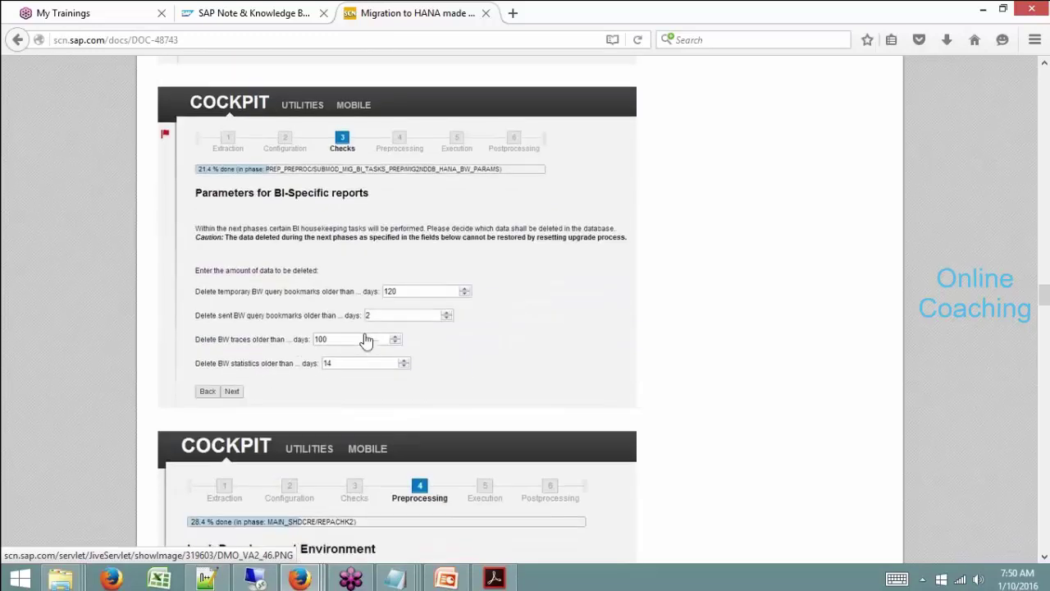
{"action": "scroll", "coordinate": [274, 432], "scroll_direction": "down", "scroll_amount": 7}
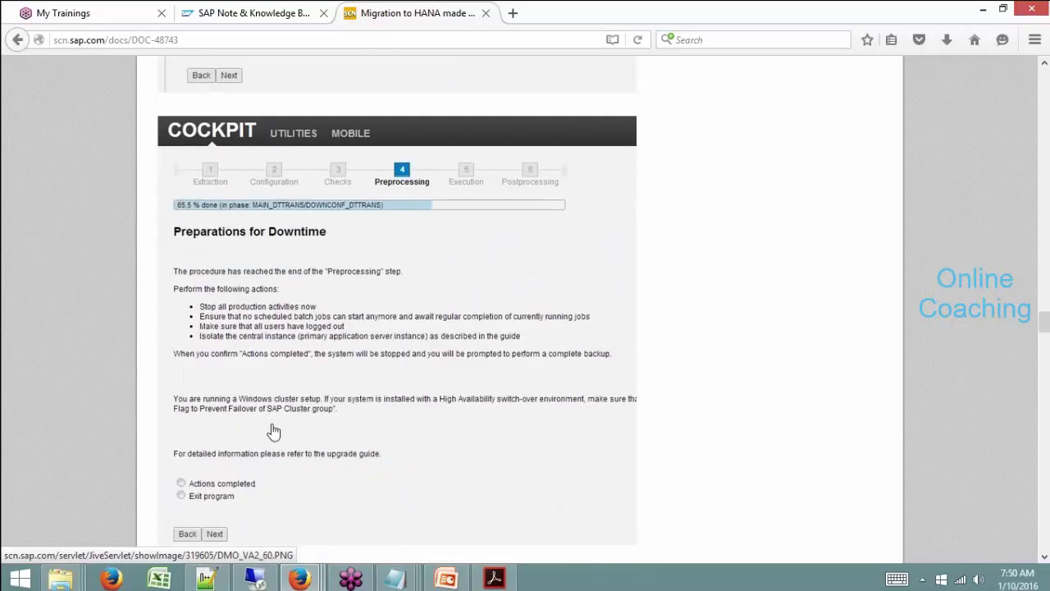
{"action": "scroll", "coordinate": [274, 429], "scroll_direction": "down", "scroll_amount": 7}
{"action": "scroll", "coordinate": [275, 428], "scroll_direction": "down", "scroll_amount": 7}
{"action": "scroll", "coordinate": [274, 428], "scroll_direction": "down", "scroll_amount": 4}
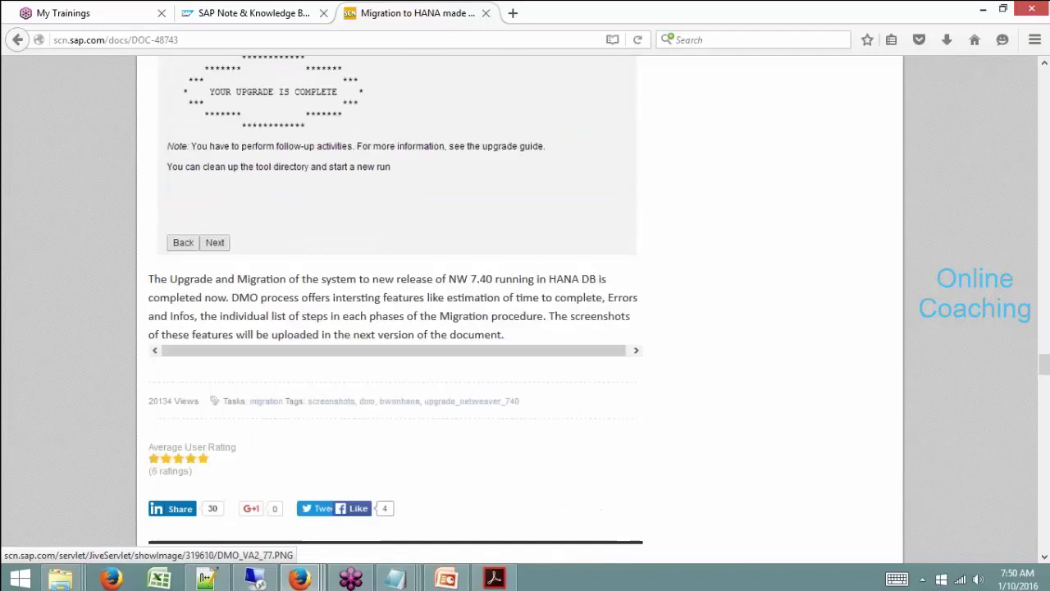
{"action": "scroll", "coordinate": [275, 428], "scroll_direction": "up", "scroll_amount": 4}
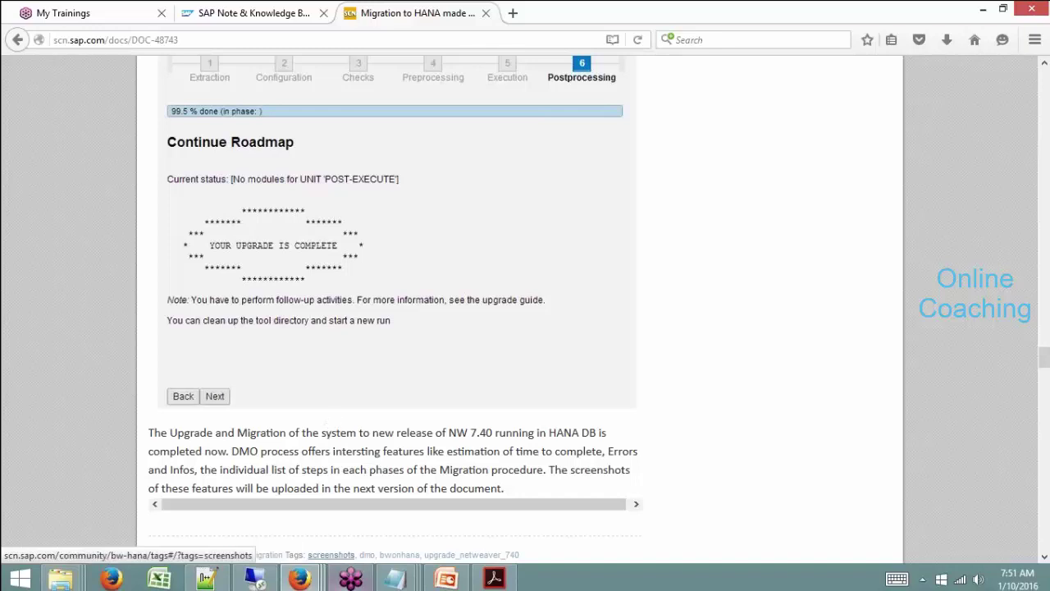
- Switch to PowerPoint and present the Unicode Preparations and Post Migration Activities slides, then end the slide show
{"action": "left_click", "coordinate": [446, 578]}
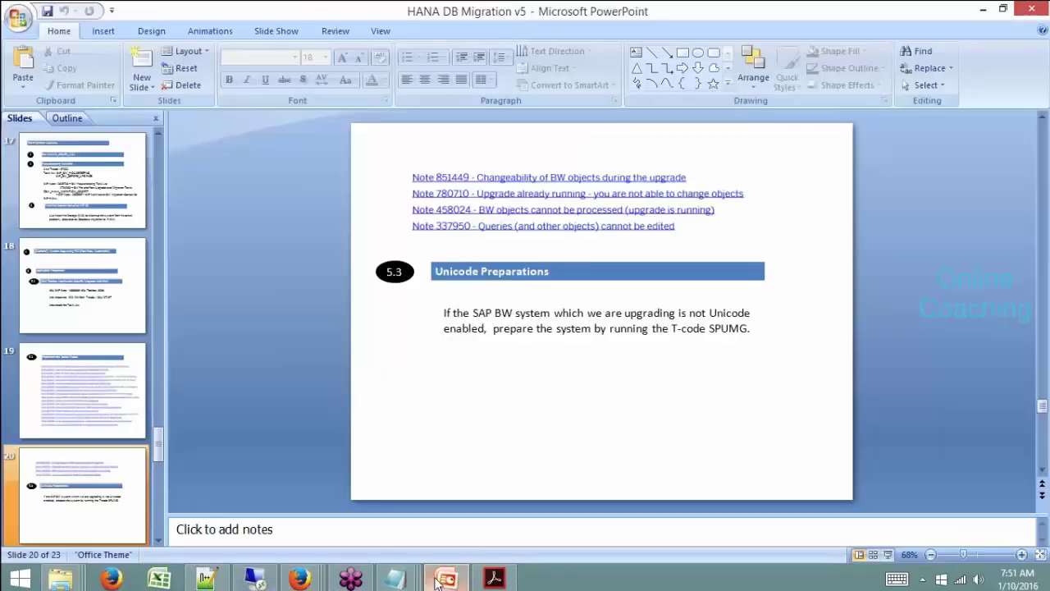
{"action": "left_click", "coordinate": [888, 554]}
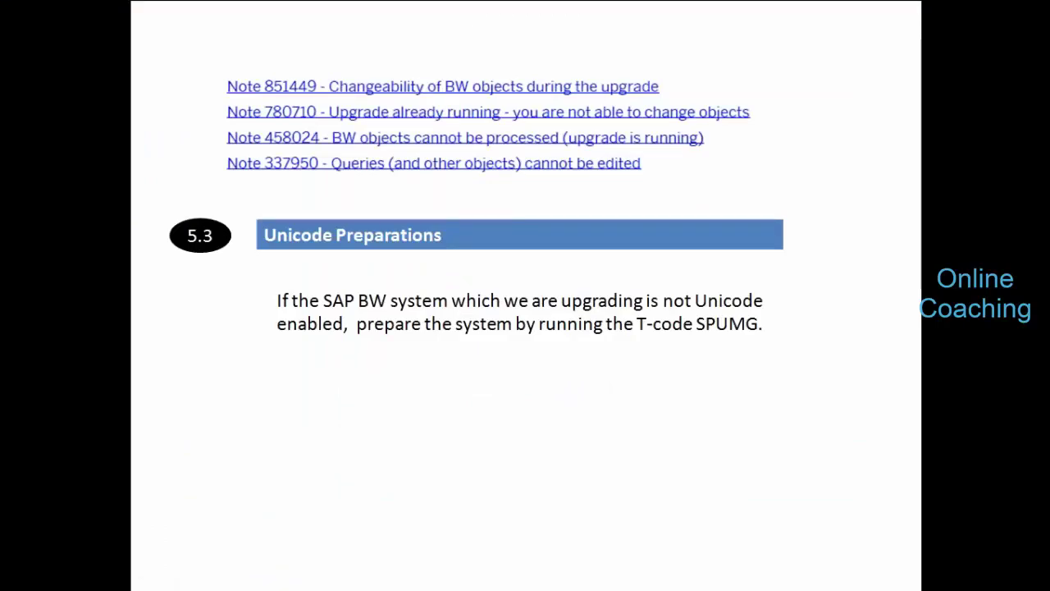
{"action": "key", "text": "Right"}
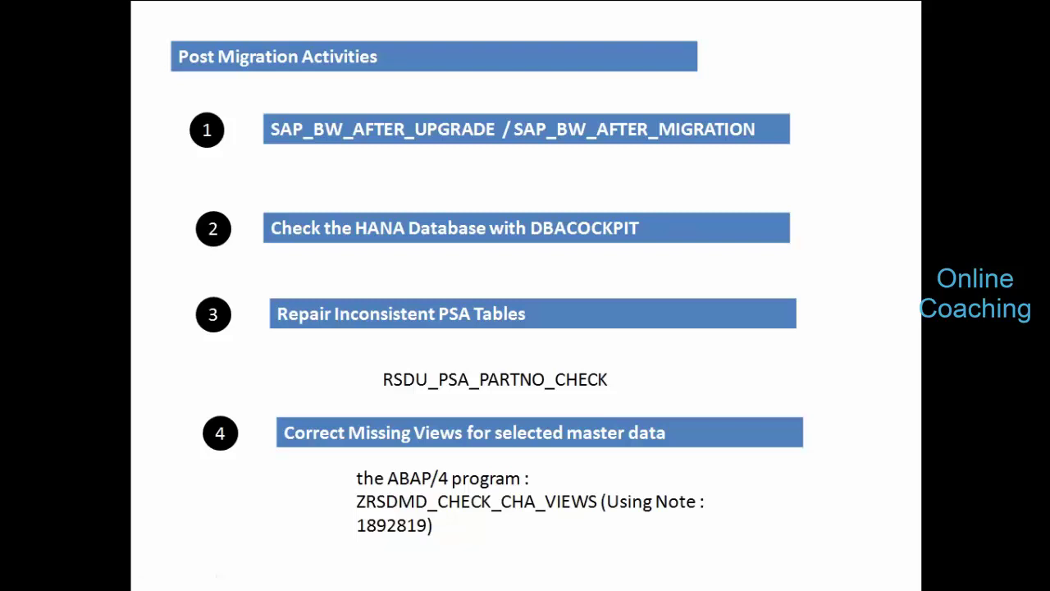
{"action": "key", "text": "Escape"}
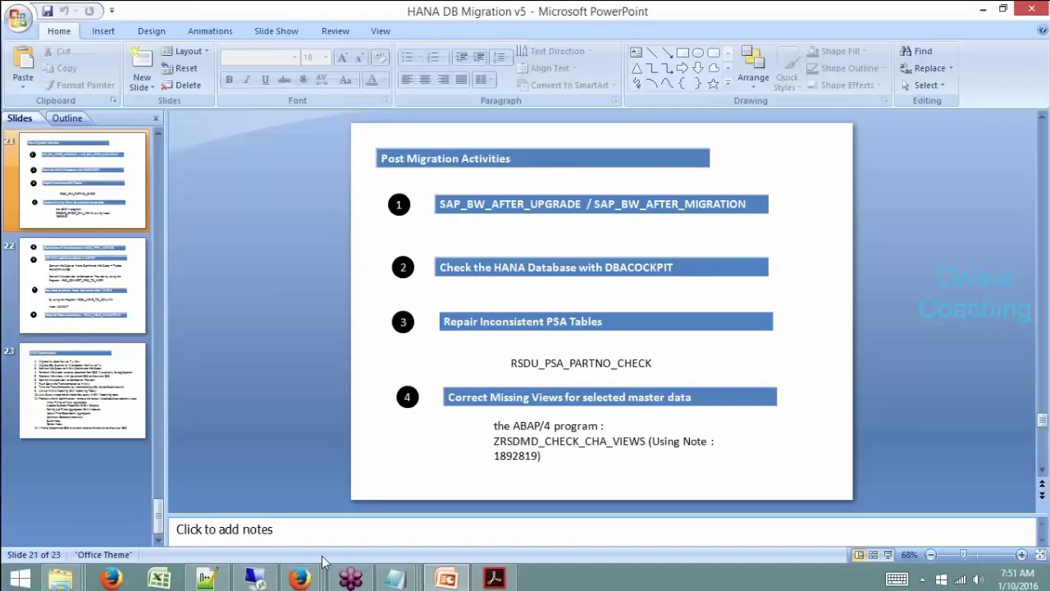
- Switch to the remote SAP session, go to transaction STC01 and list the task lists matching SAP_BW*
{"action": "left_click", "coordinate": [255, 578]}
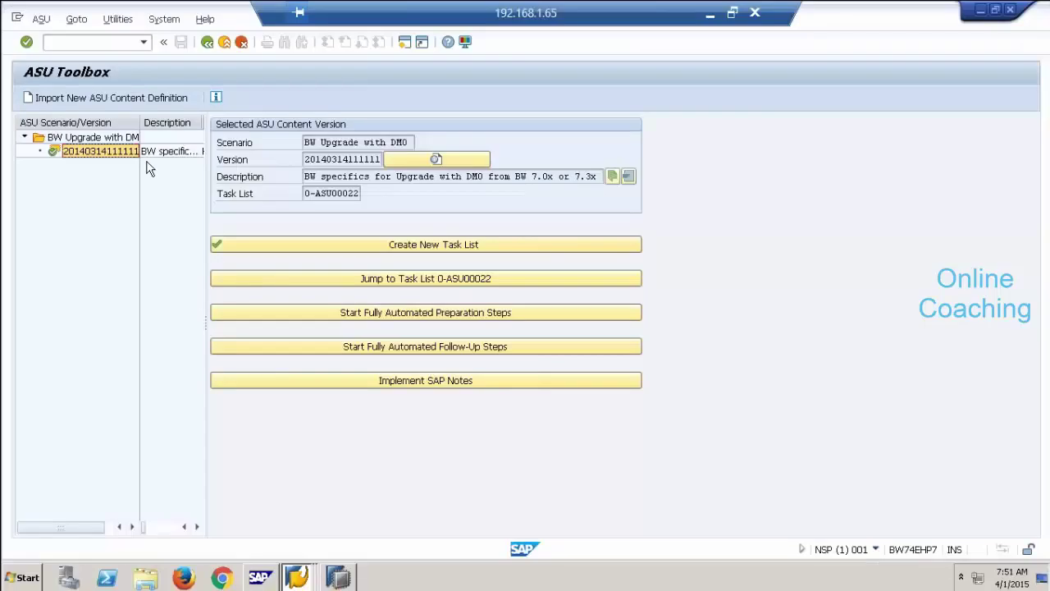
{"action": "left_click", "coordinate": [90, 42]}
{"action": "type", "text": "/nstc01"}
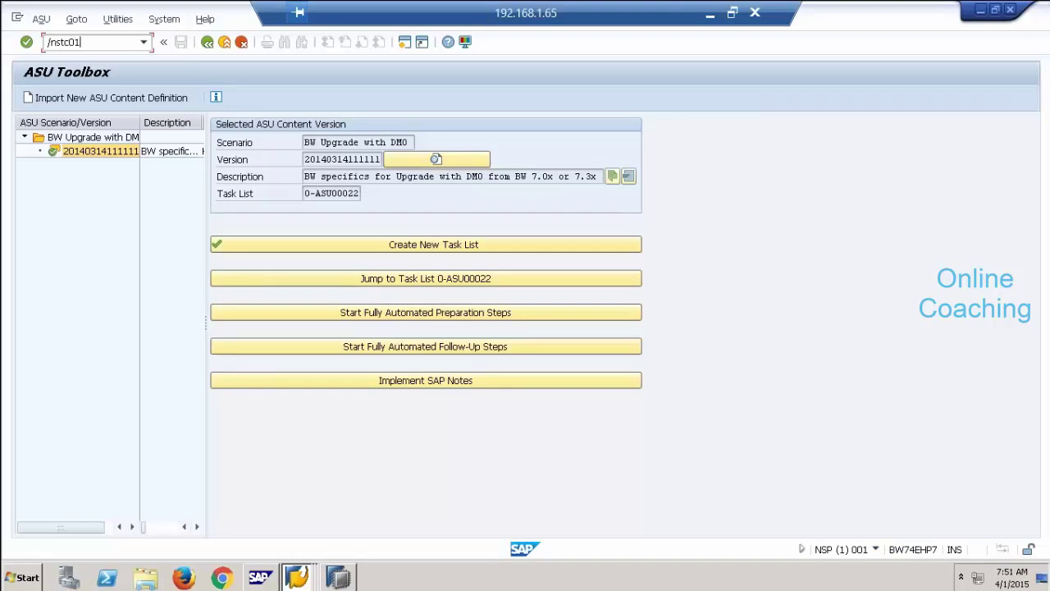
{"action": "key", "text": "Return"}
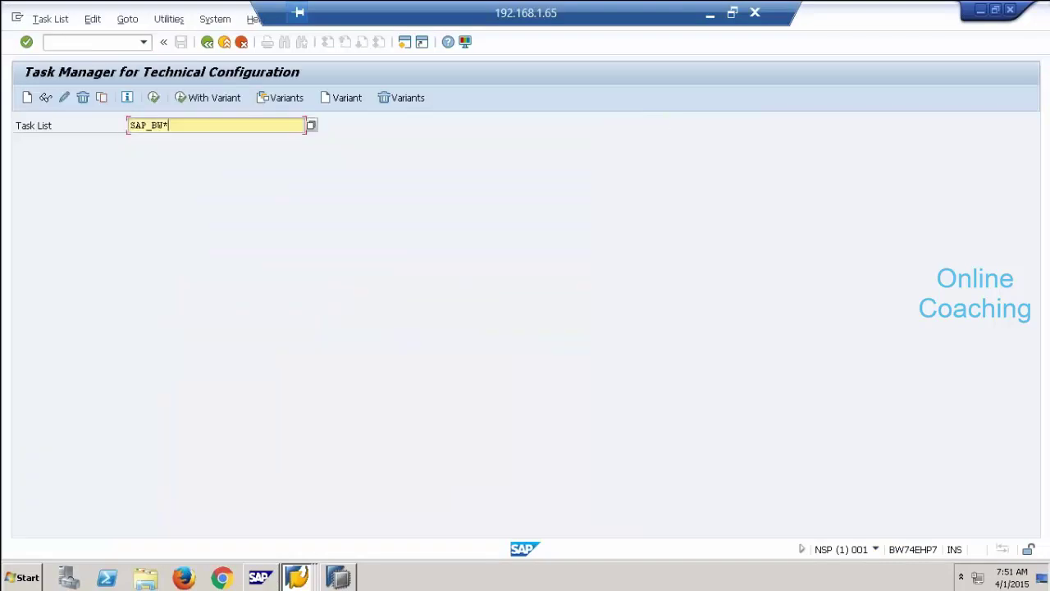
{"action": "left_click", "coordinate": [311, 124]}
{"action": "key", "text": "Return"}
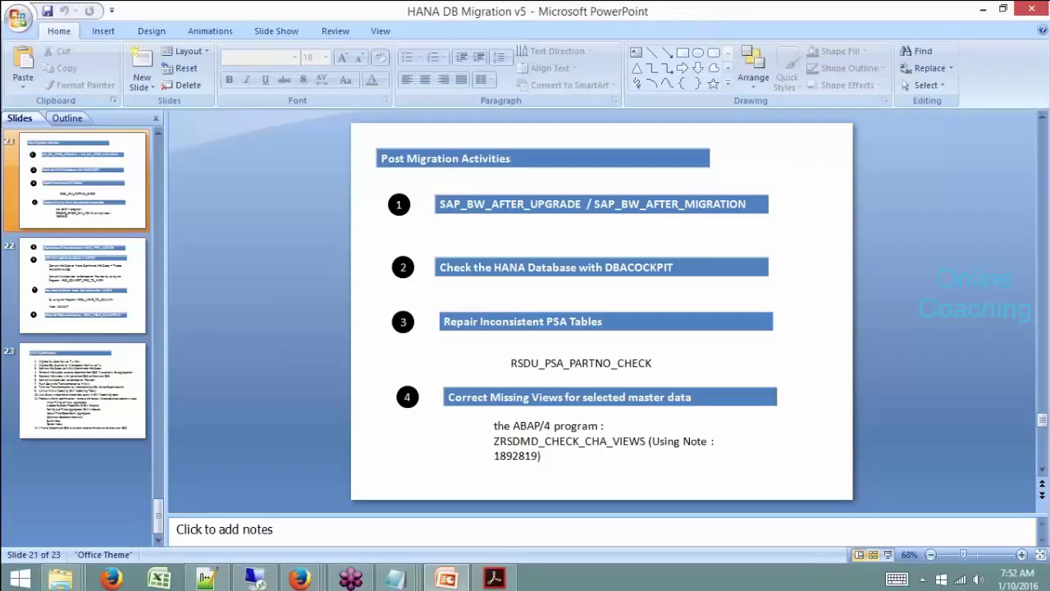
- Show the Post Migration Activities slide in PowerPoint as a slide show, then return to the remote session and close the task list selection
{"action": "left_click", "coordinate": [888, 554]}
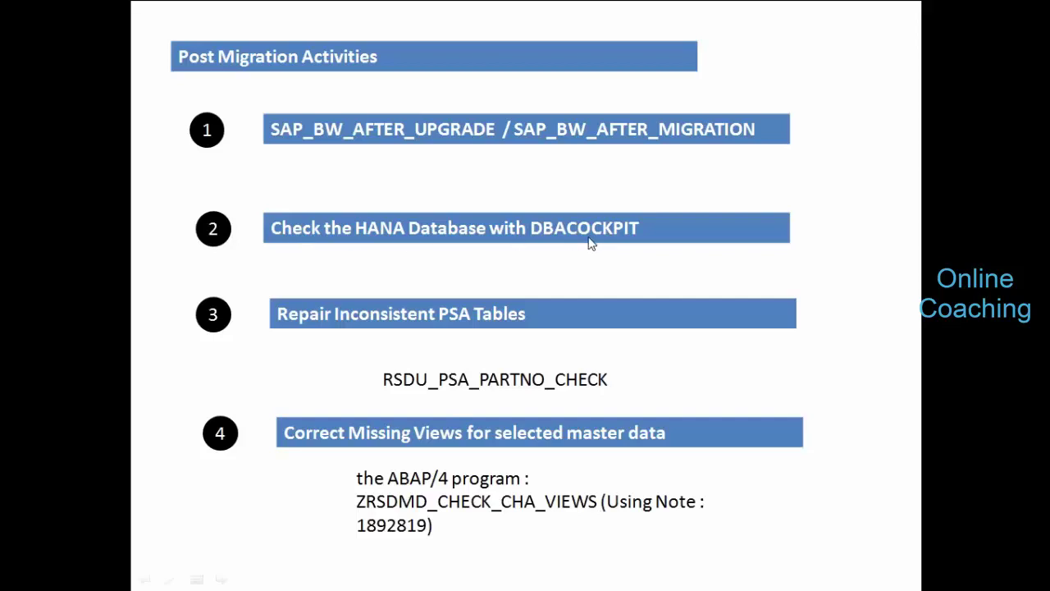
{"action": "key", "text": "Escape"}
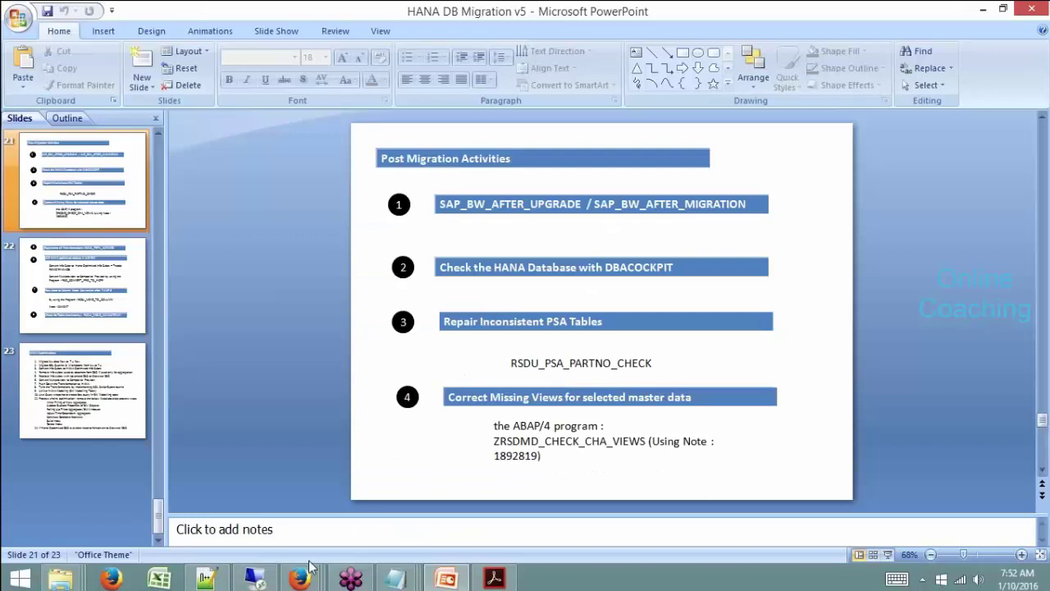
{"action": "left_click", "coordinate": [254, 578]}
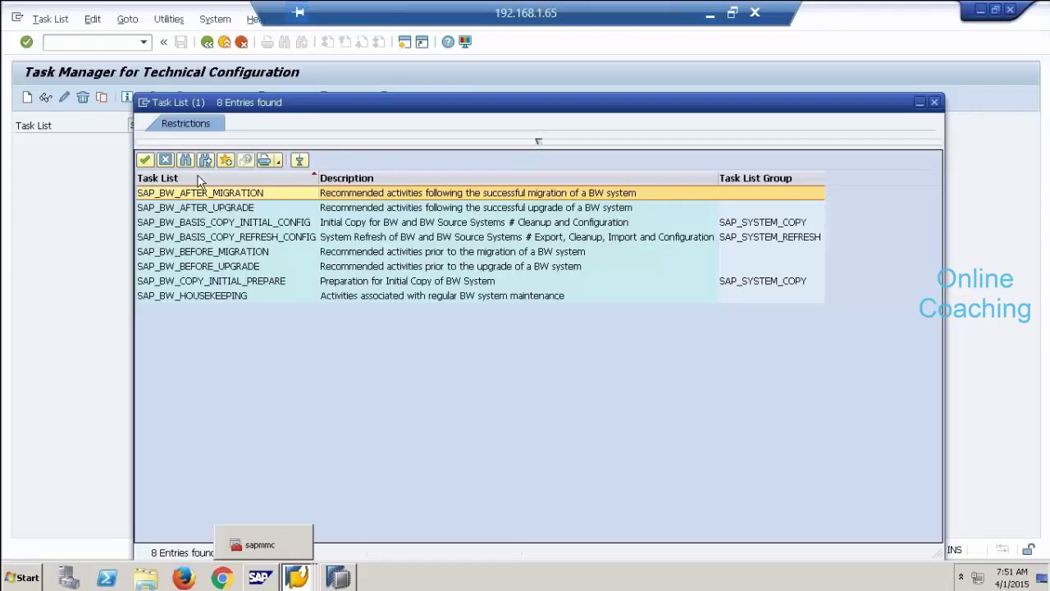
{"action": "left_click", "coordinate": [165, 159]}
- Switch to SAP HANA Studio and open the administration overview of the SP9 (SYSTEM) system
{"action": "left_click", "coordinate": [339, 578]}
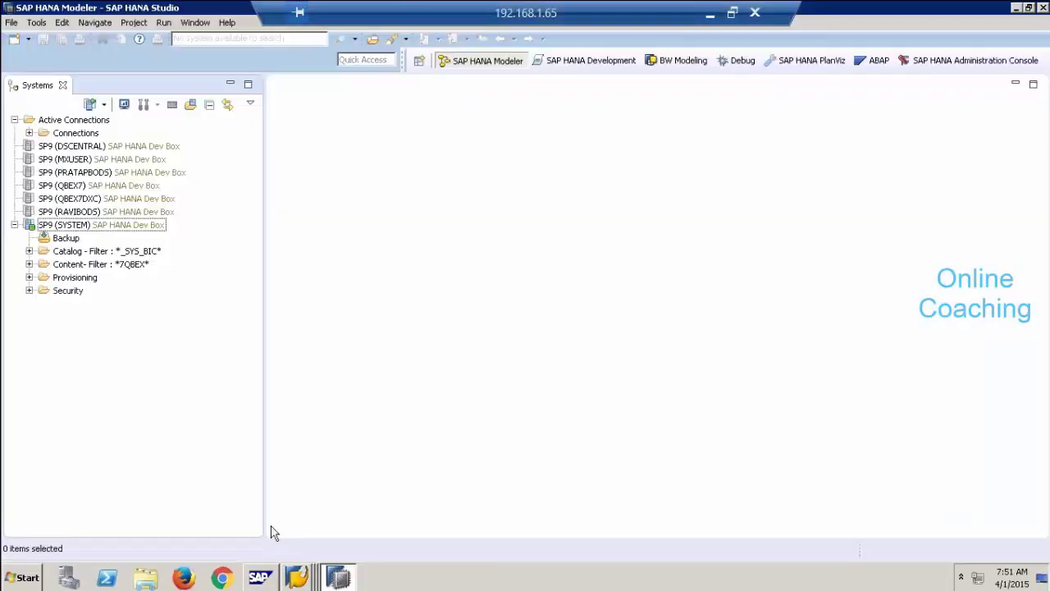
{"action": "left_click", "coordinate": [92, 225]}
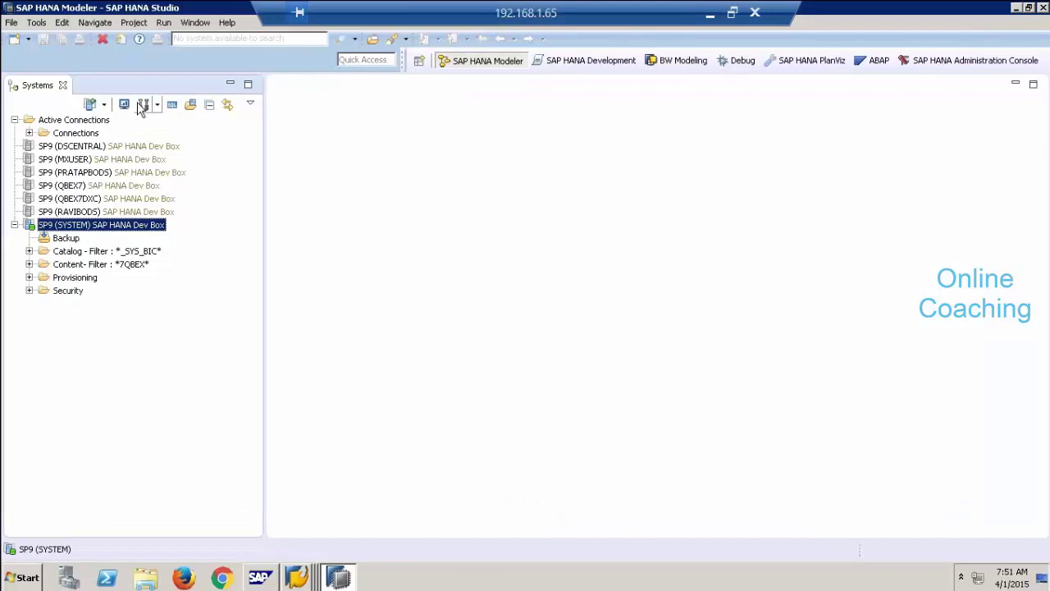
{"action": "left_click", "coordinate": [143, 105]}
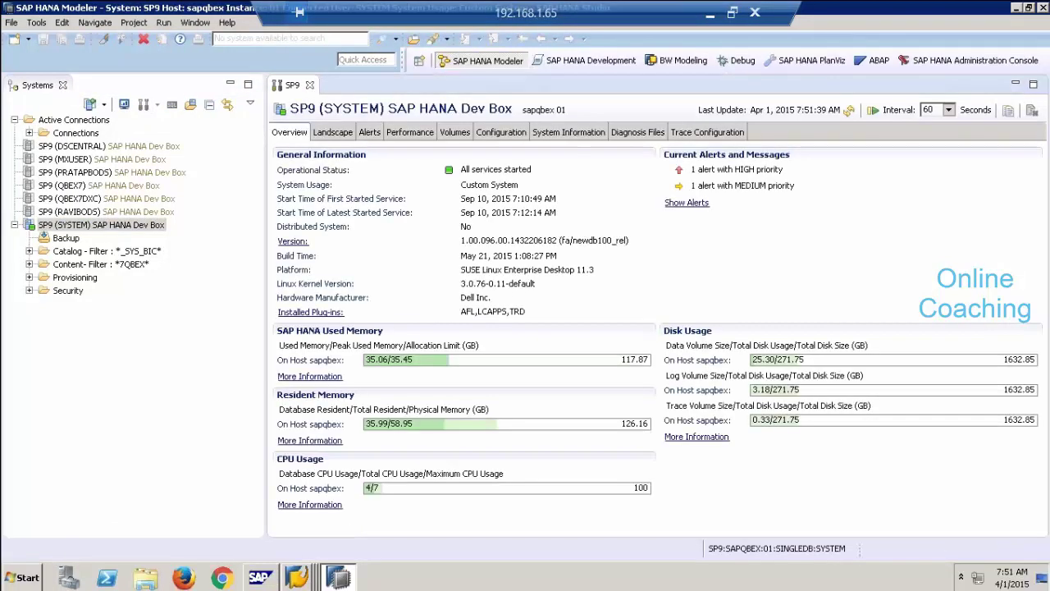
- Switch to the ABAP Editor session of system B78 and go to transaction DBACOCKPIT
{"action": "left_click", "coordinate": [304, 579]}
{"action": "left_click", "coordinate": [389, 545]}
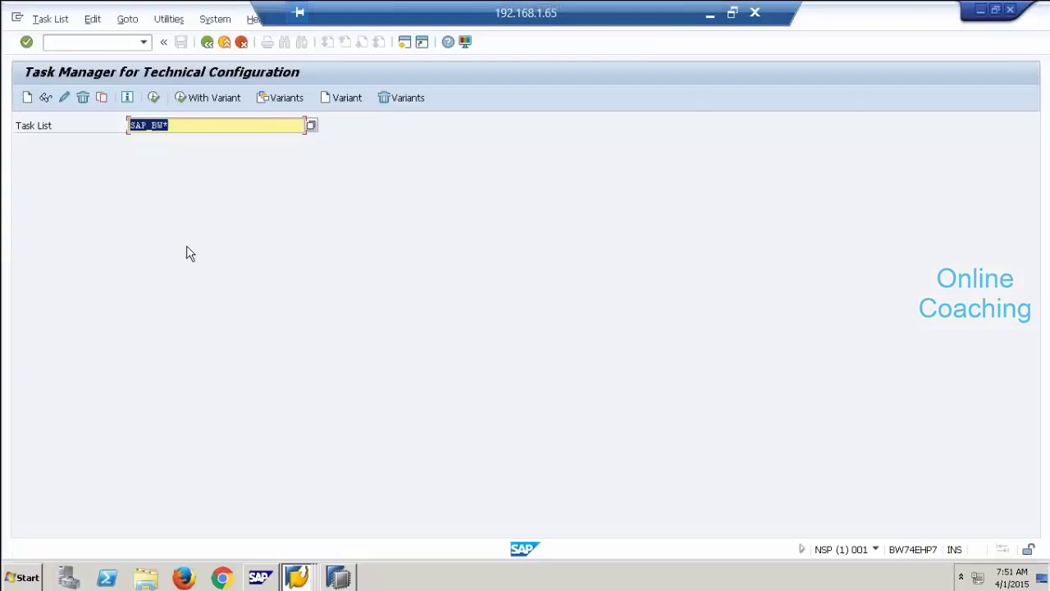
{"action": "left_click", "coordinate": [297, 578]}
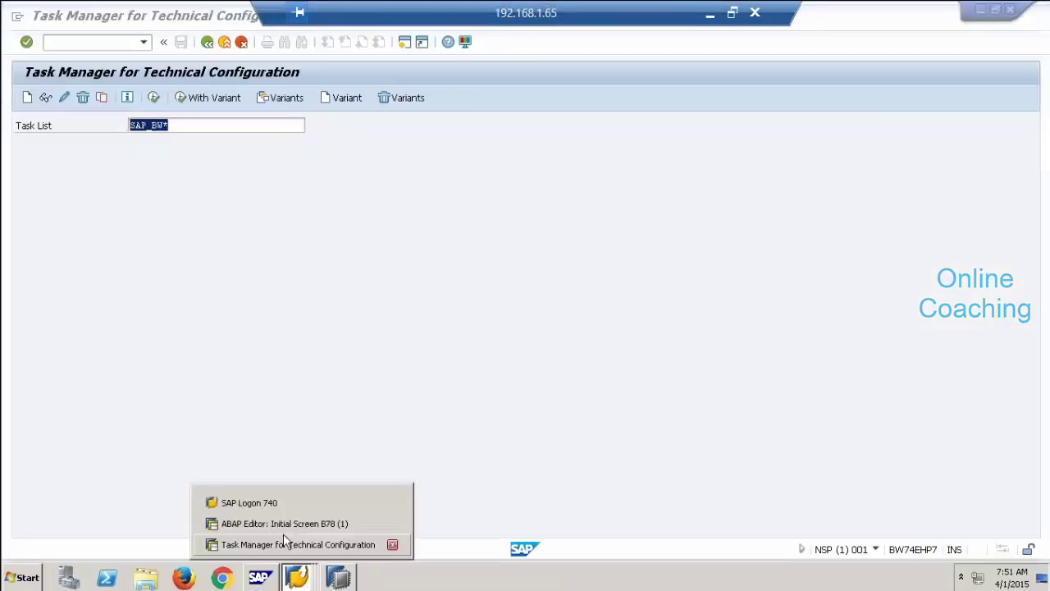
{"action": "left_click", "coordinate": [281, 523]}
{"action": "left_click", "coordinate": [77, 42]}
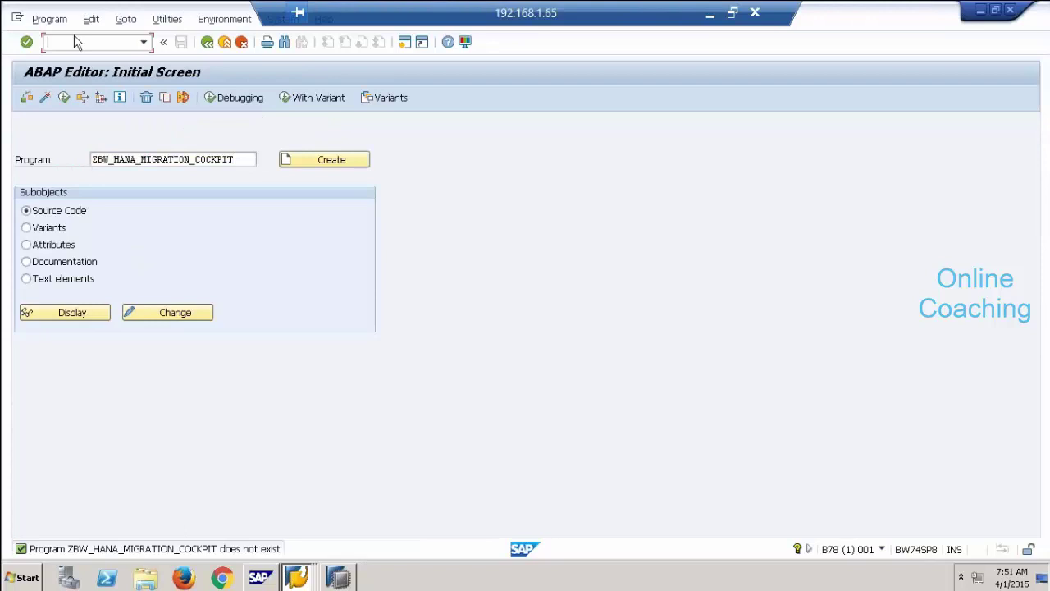
{"action": "type", "text": "/ndbacockpit"}
{"action": "key", "text": "Return"}
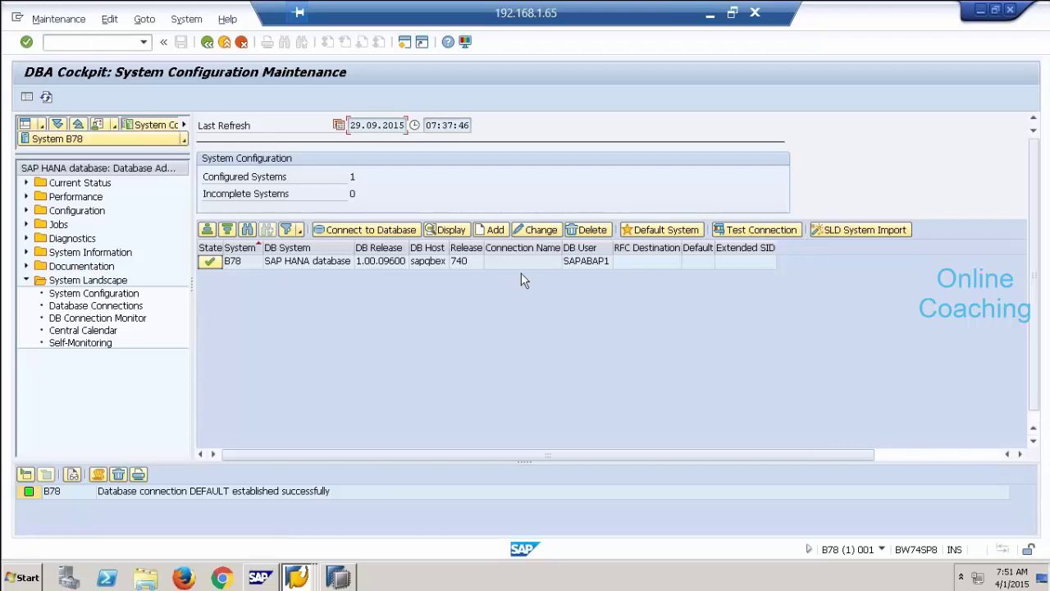
- Display the B78 system entry, review its system data for schema, database host and database name, and return to the system configuration overview
{"action": "double_click", "coordinate": [593, 260]}
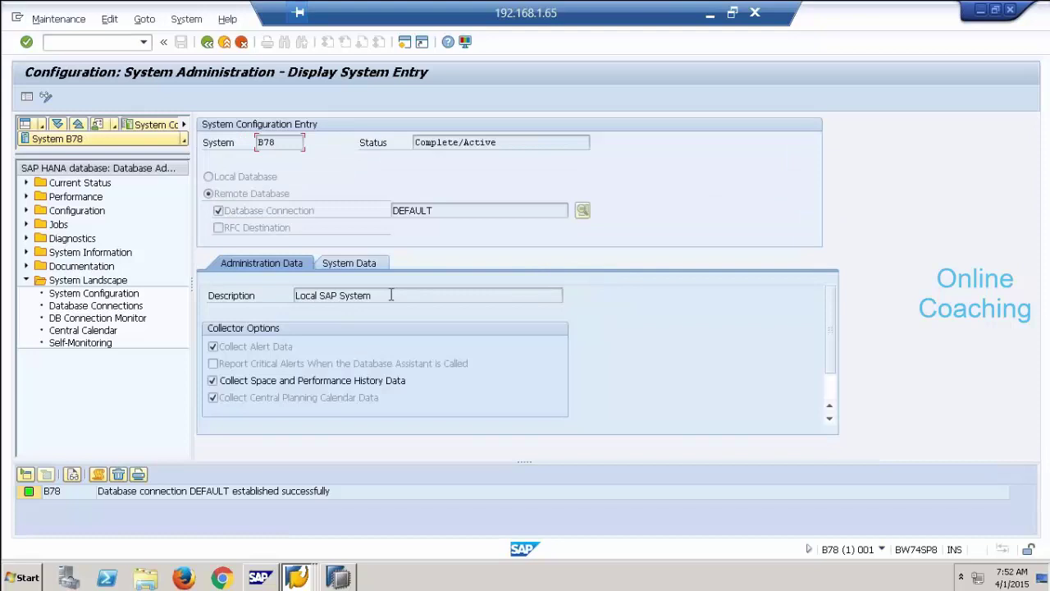
{"action": "left_click", "coordinate": [449, 216]}
{"action": "left_click", "coordinate": [348, 261]}
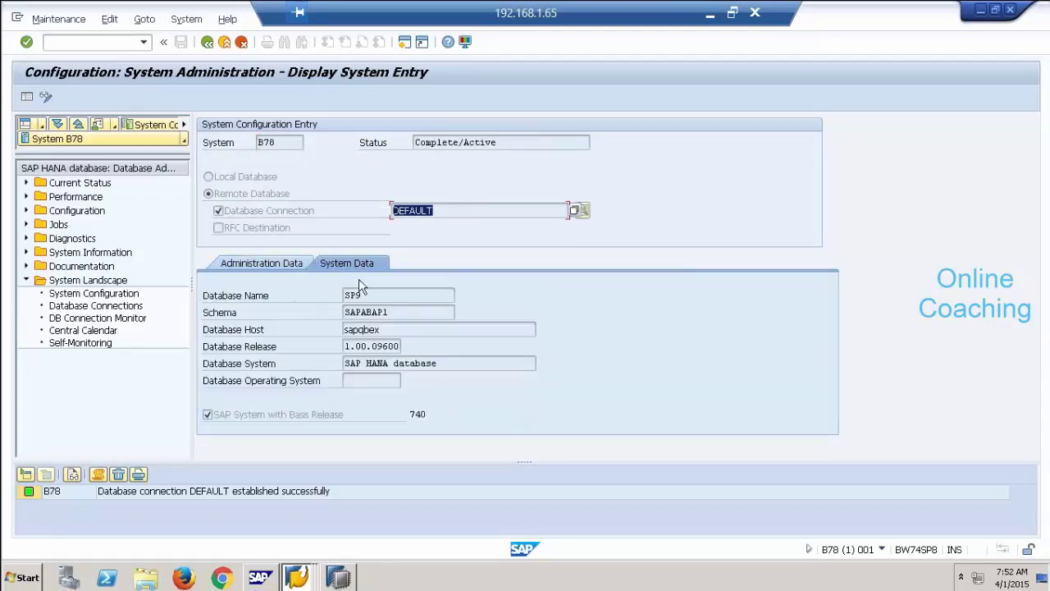
{"action": "left_click_drag", "start_coordinate": [402, 314], "coordinate": [345, 330]}
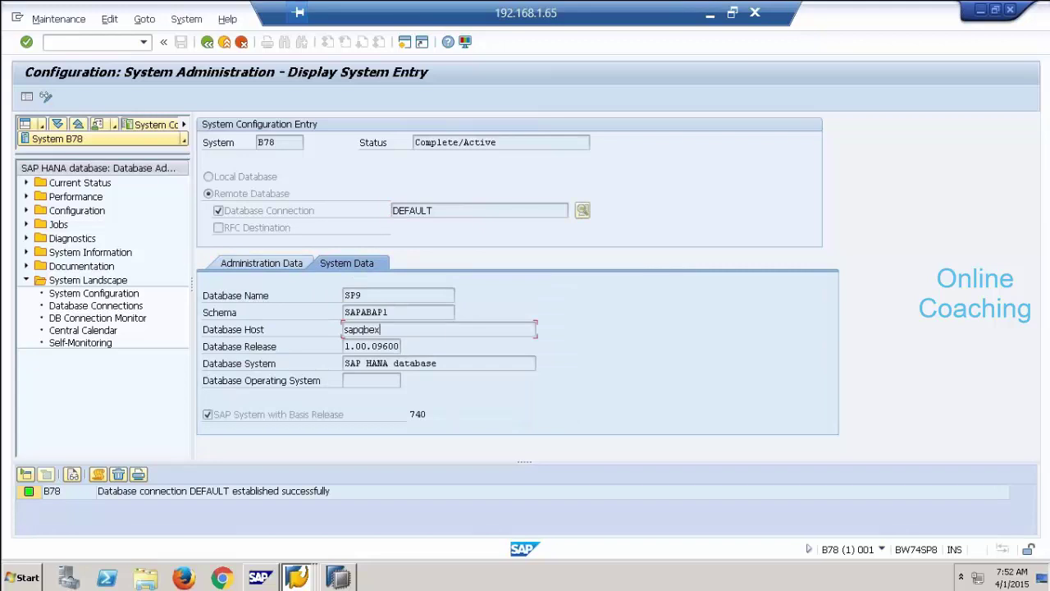
{"action": "left_click_drag", "start_coordinate": [410, 330], "coordinate": [283, 332]}
{"action": "left_click_drag", "start_coordinate": [385, 296], "coordinate": [340, 297]}
{"action": "left_click", "coordinate": [208, 42]}
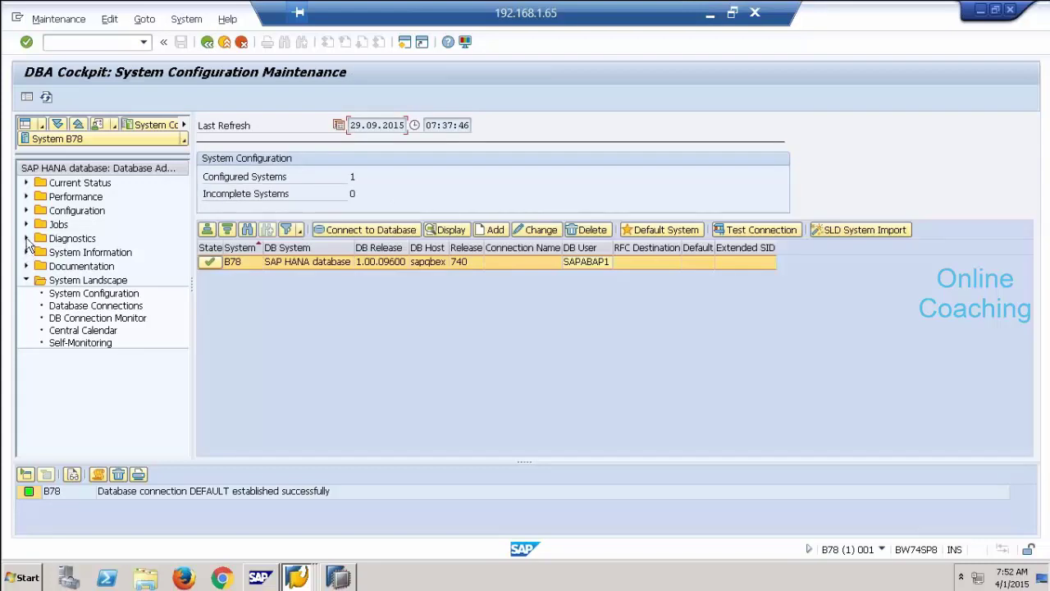
- View the Central Calendar and the database Connections list for B78, and return to System Configuration
{"action": "left_click", "coordinate": [113, 297]}
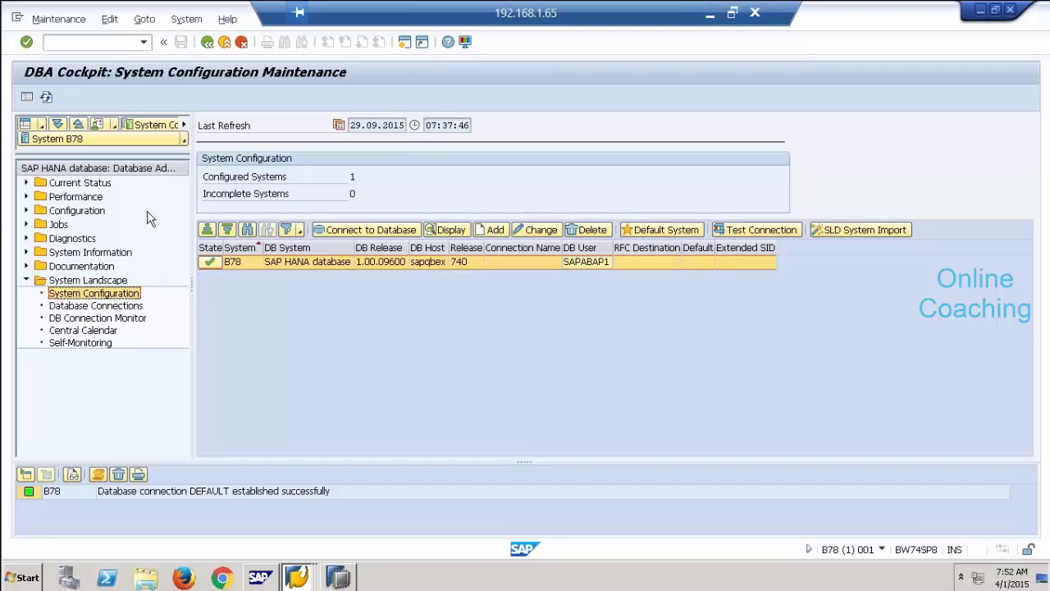
{"action": "left_click", "coordinate": [86, 332]}
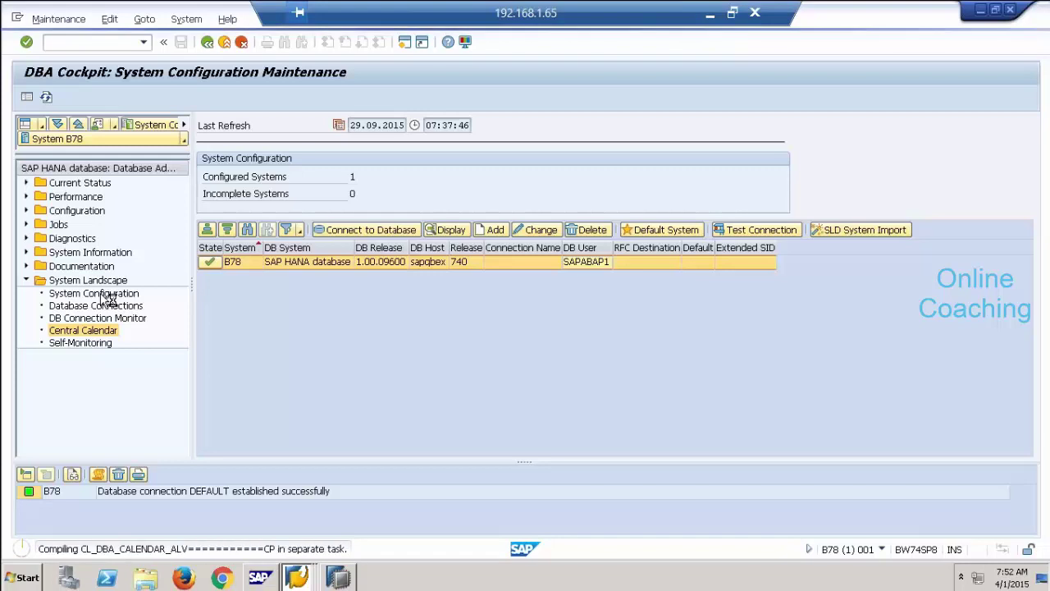
{"action": "left_click", "coordinate": [27, 253]}
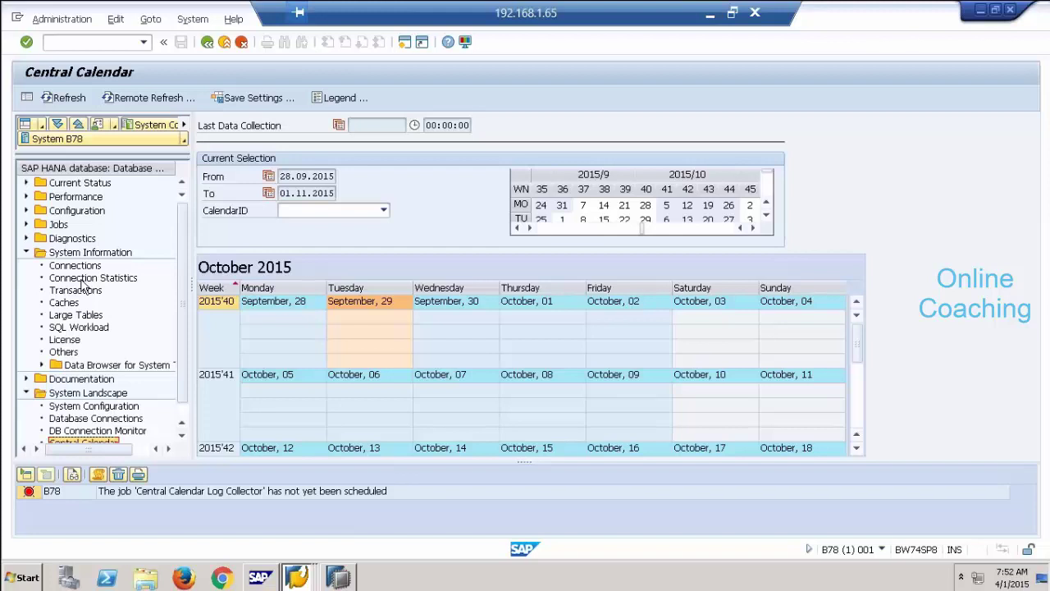
{"action": "left_click", "coordinate": [82, 266]}
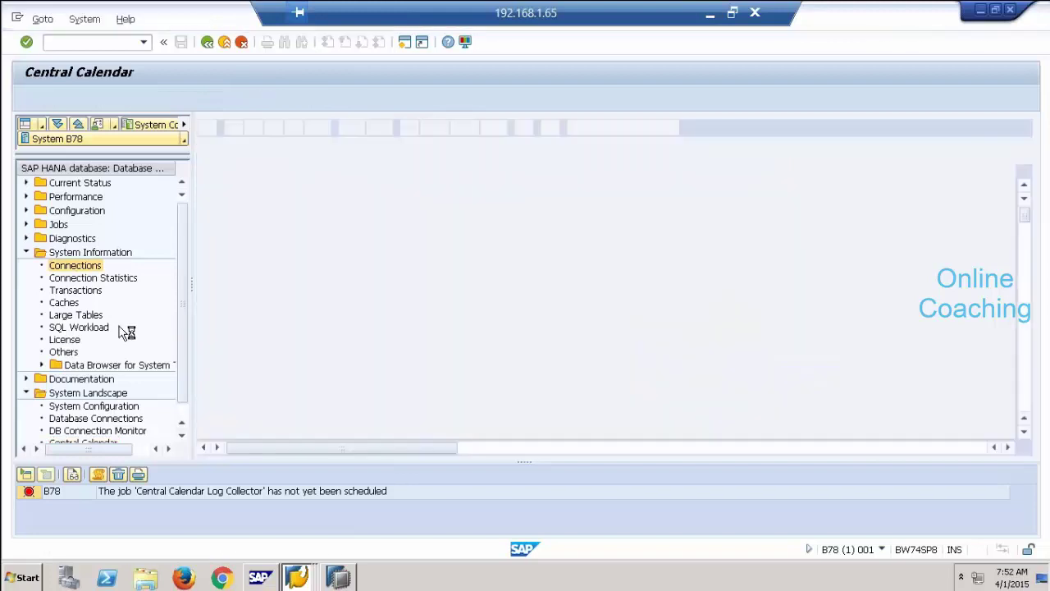
{"action": "scroll", "coordinate": [183, 237], "scroll_direction": "down", "scroll_amount": 1}
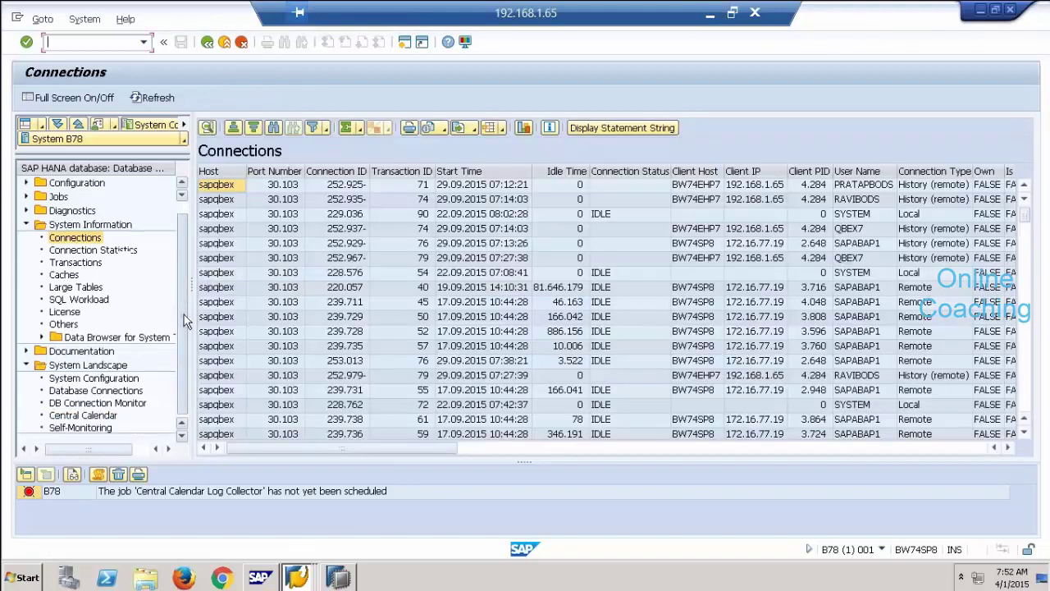
{"action": "left_click", "coordinate": [99, 378]}
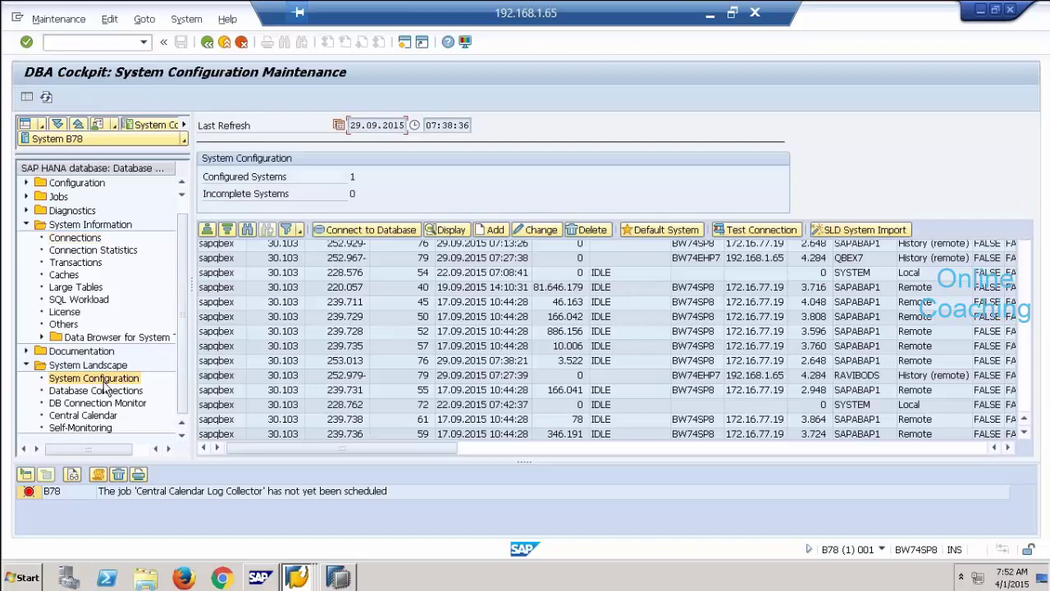
- Expand the Documentation, Diagnostics, Jobs and Configuration groups and examine the HANA database's Hosts, Services and Volumes
{"action": "left_click", "coordinate": [26, 351]}
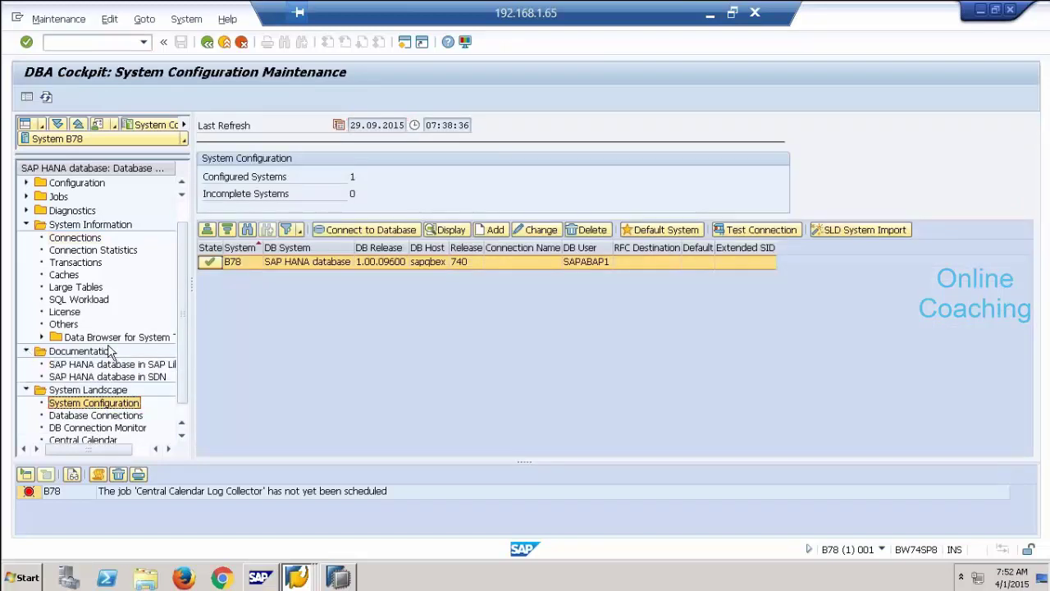
{"action": "left_click", "coordinate": [25, 210]}
{"action": "left_click", "coordinate": [26, 196]}
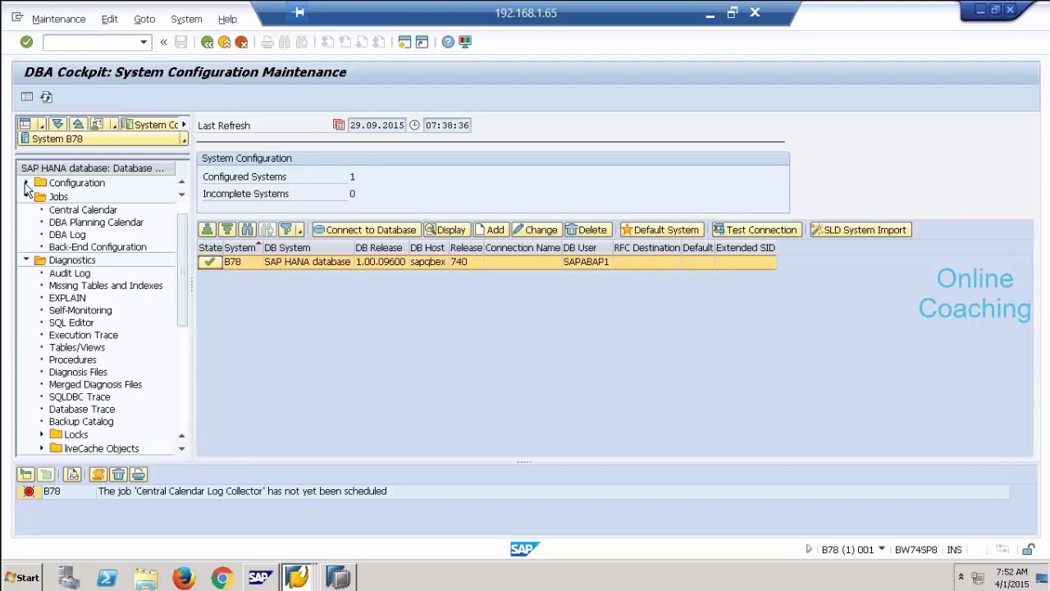
{"action": "left_click", "coordinate": [26, 184]}
{"action": "left_click", "coordinate": [66, 196]}
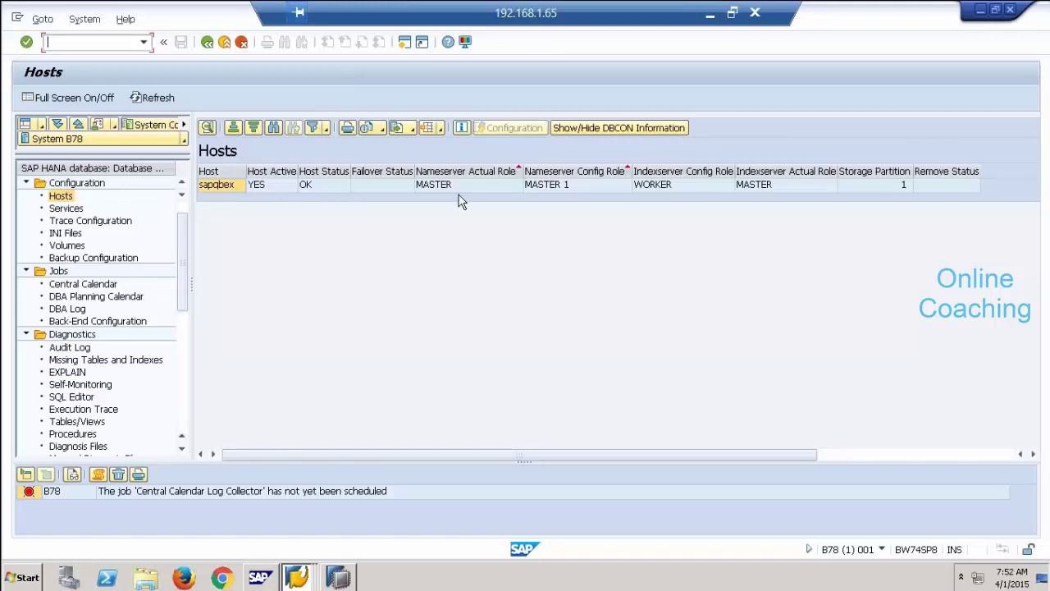
{"action": "left_click", "coordinate": [81, 208]}
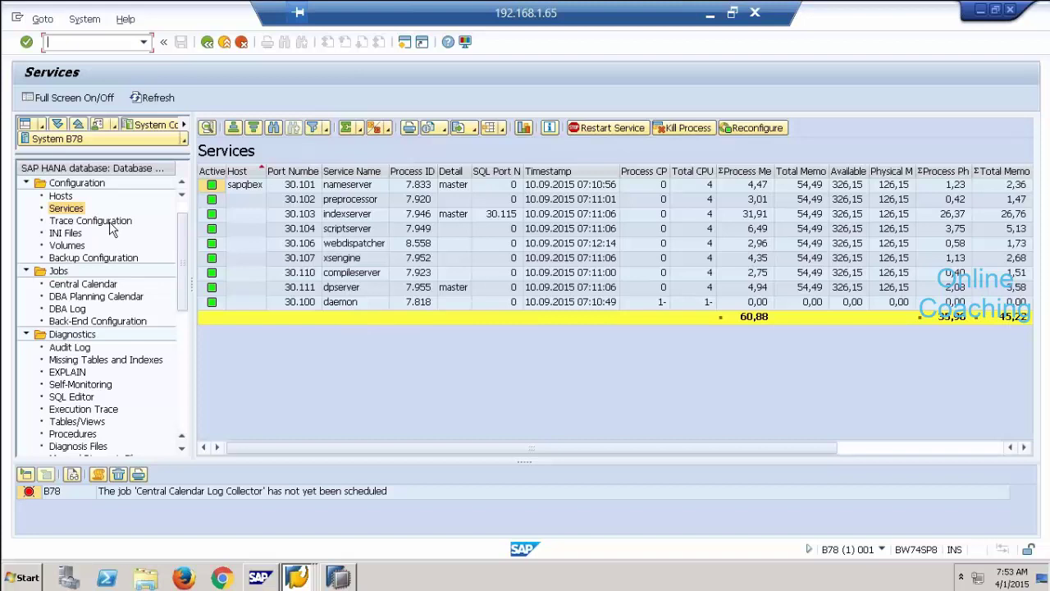
{"action": "left_click", "coordinate": [74, 246]}
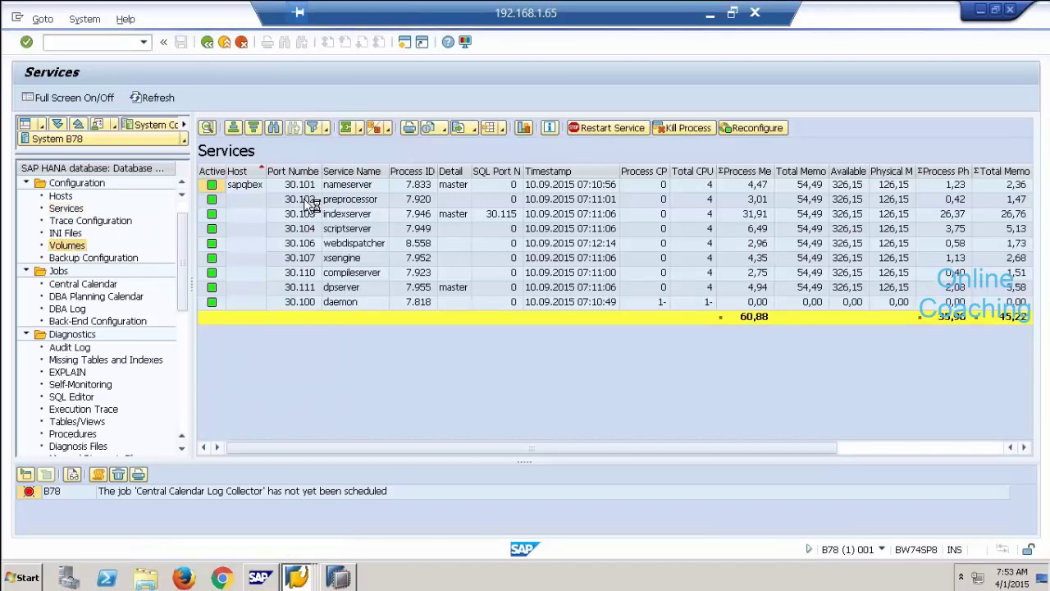
{"action": "left_click", "coordinate": [277, 211]}
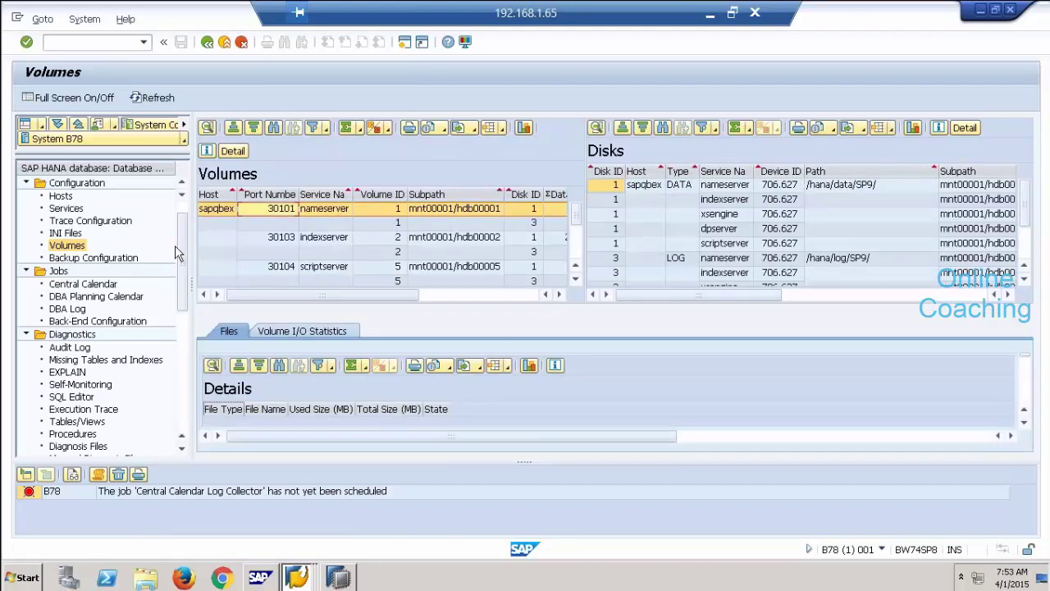
- Open the SQL Editor under Diagnostics, and switch to the Post Migration Activities slide in PowerPoint
{"action": "scroll", "coordinate": [175, 252], "scroll_direction": "down", "scroll_amount": 3}
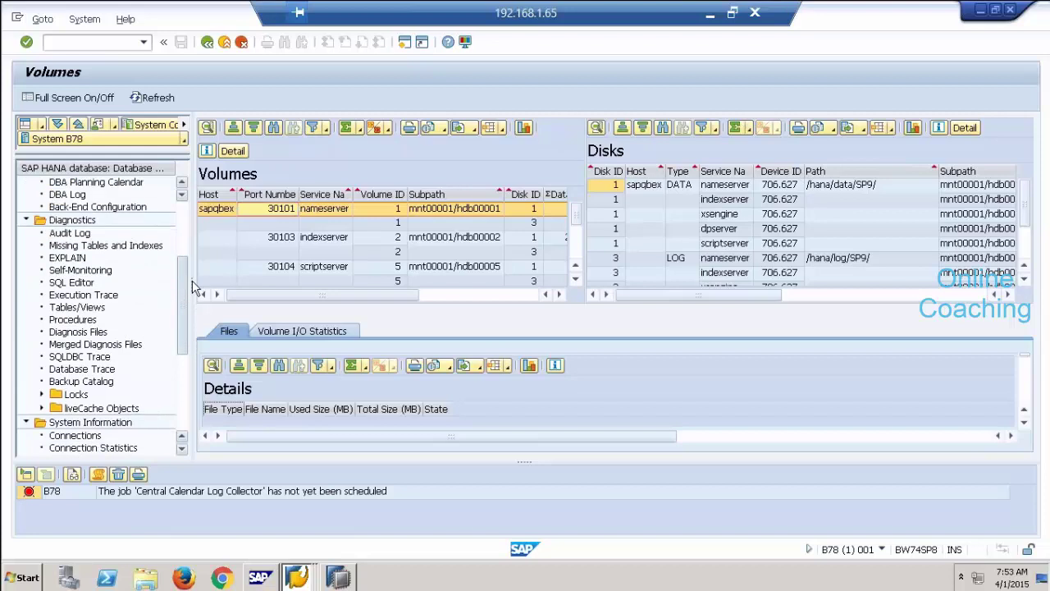
{"action": "scroll", "coordinate": [184, 287], "scroll_direction": "down", "scroll_amount": 1}
{"action": "double_click", "coordinate": [72, 270]}
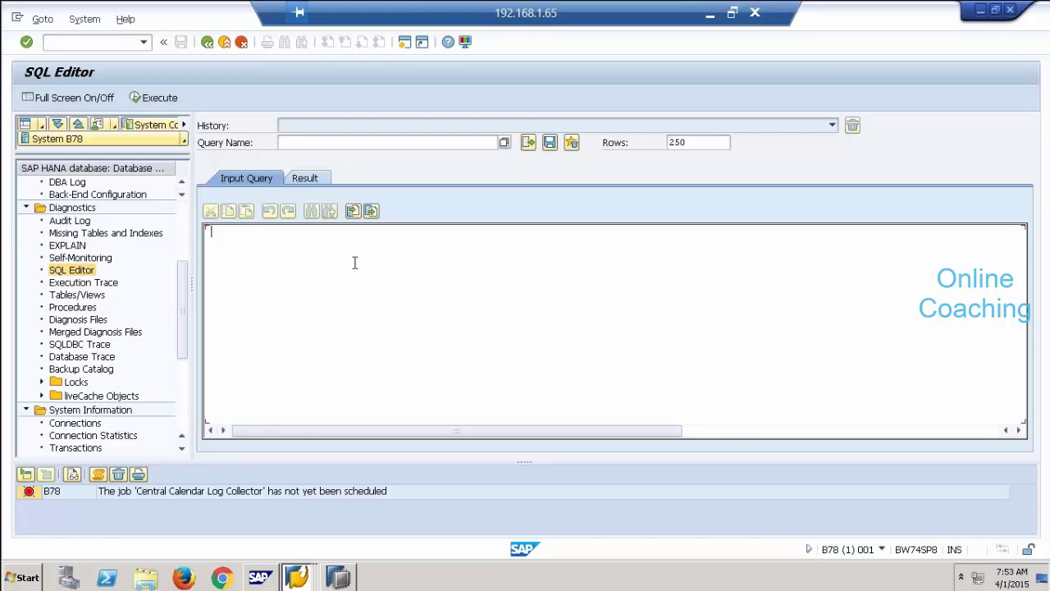
{"action": "left_click", "coordinate": [709, 14]}
{"action": "left_click", "coordinate": [889, 556]}
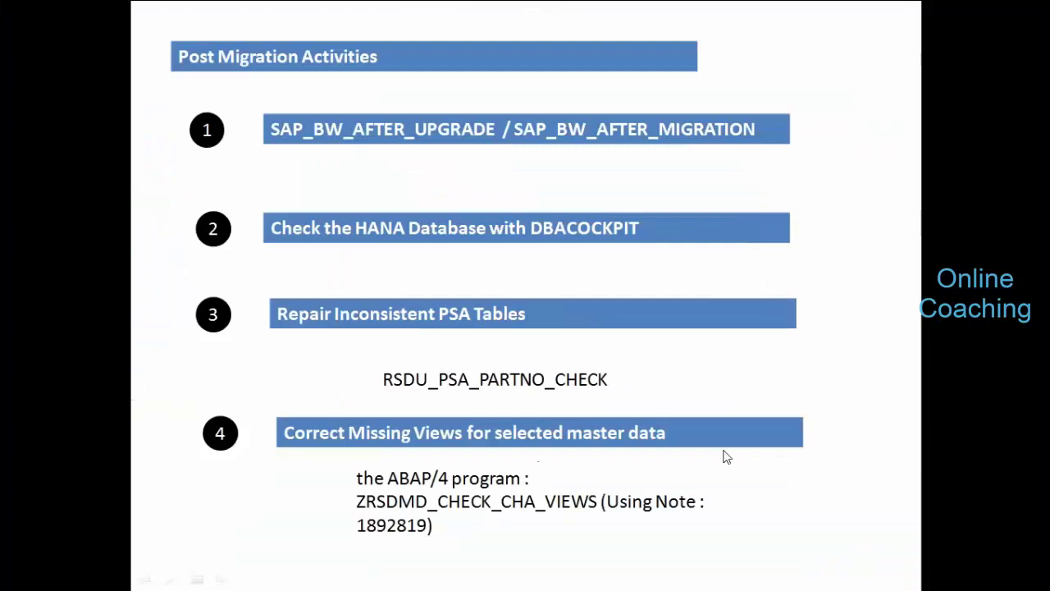
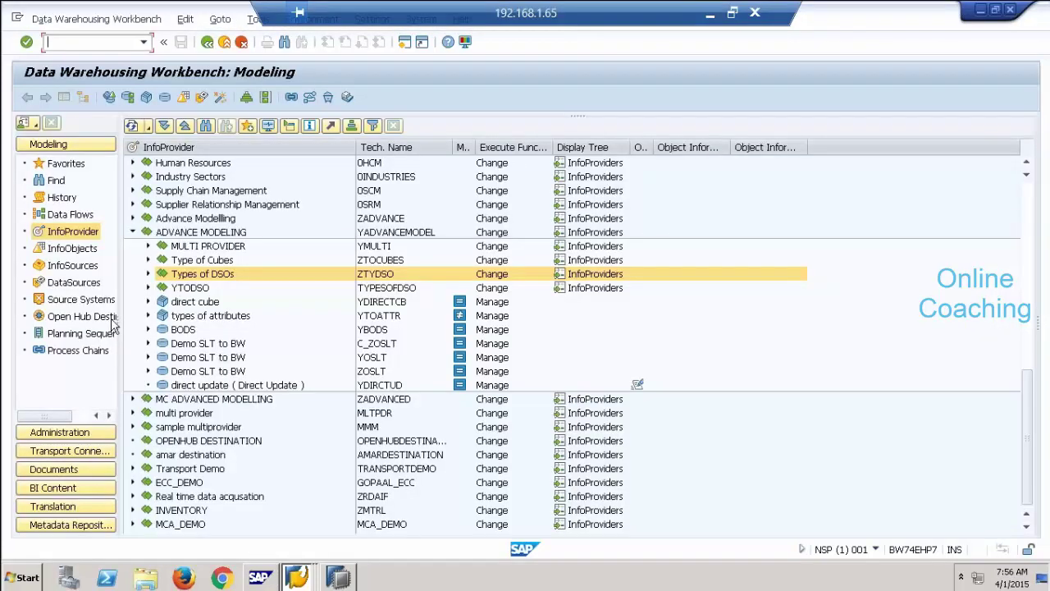
- Show the DataSources in the Data Warehousing Workbench, expand Shell, and change the source system to the flat file connection YDEVFILE
{"action": "left_click", "coordinate": [74, 282]}
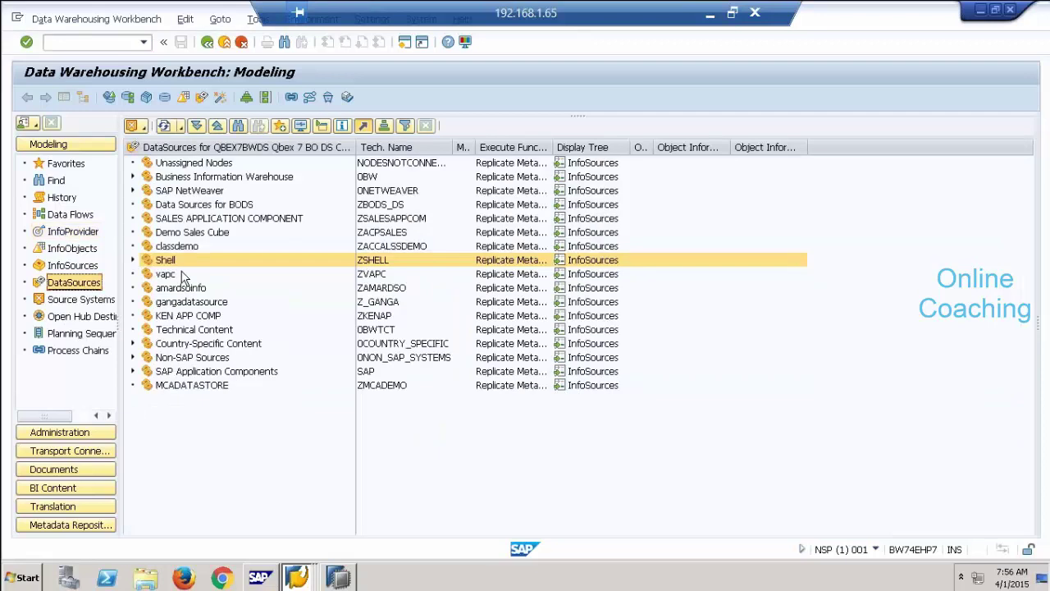
{"action": "left_click", "coordinate": [133, 261]}
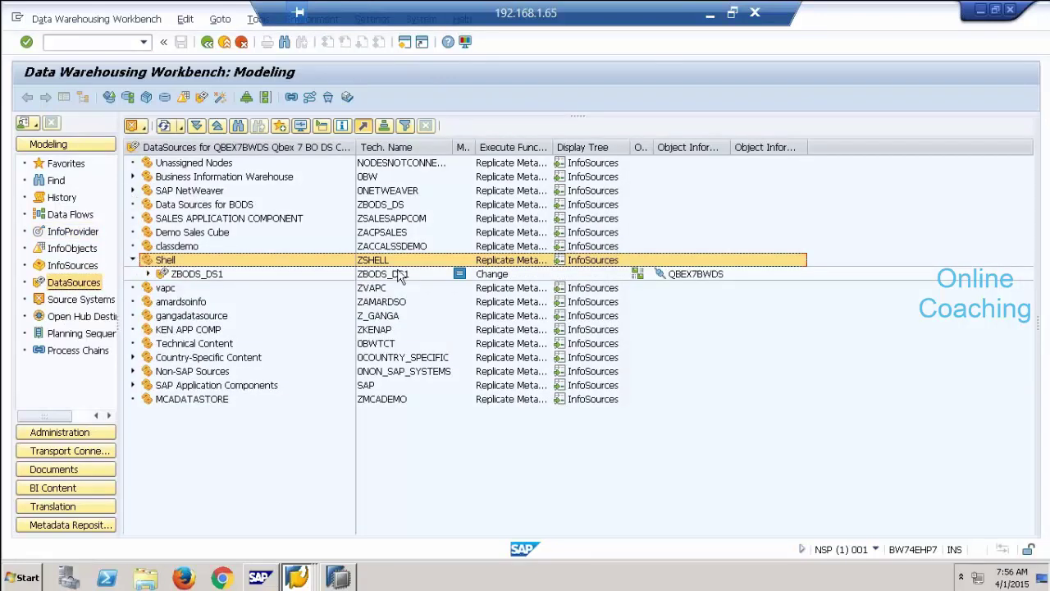
{"action": "left_click", "coordinate": [141, 125]}
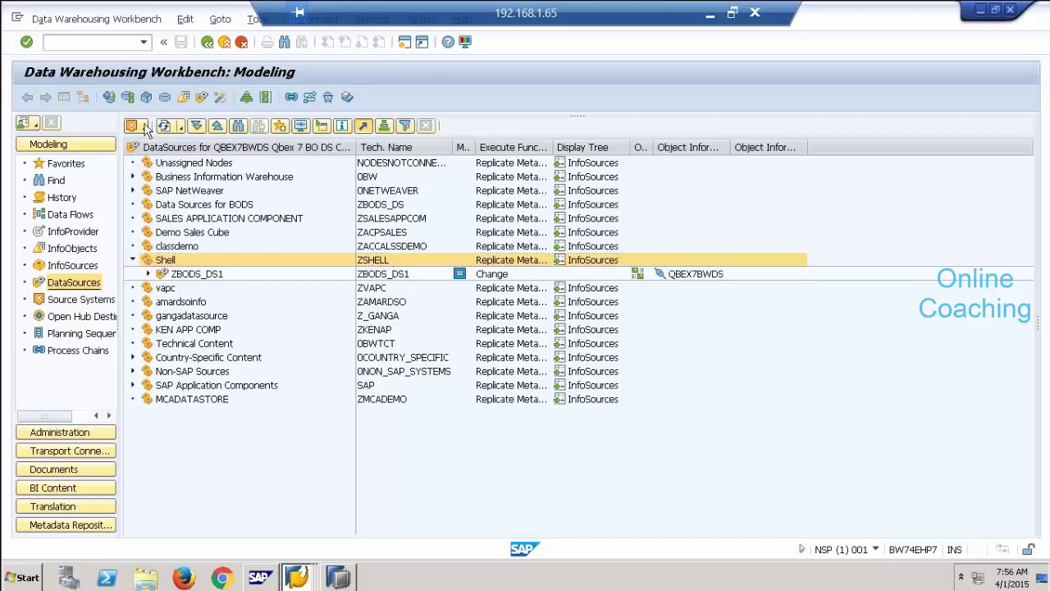
{"action": "mouse_move", "coordinate": [205, 214]}
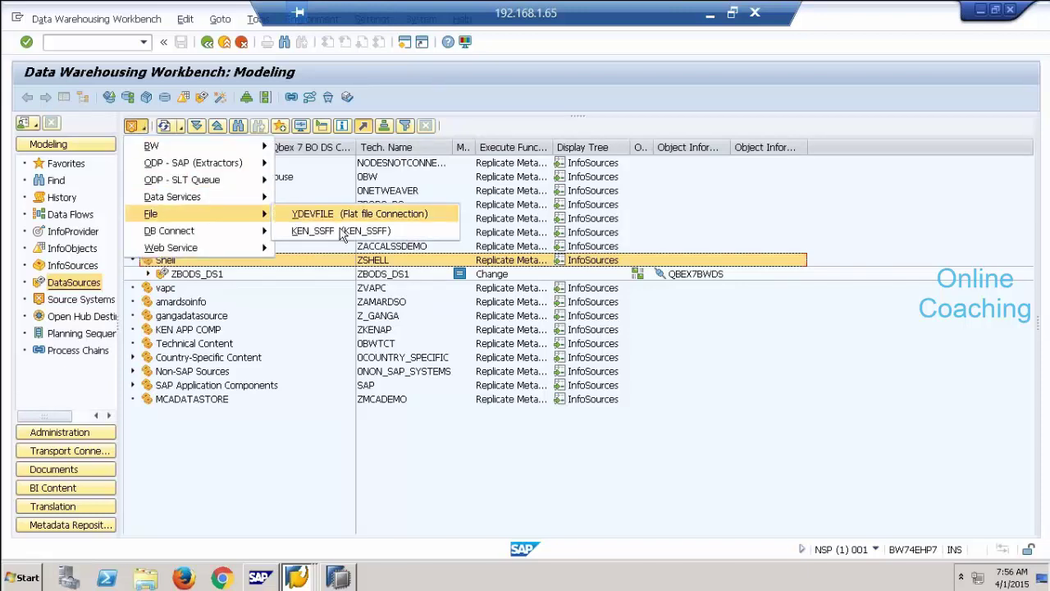
{"action": "left_click", "coordinate": [373, 215]}
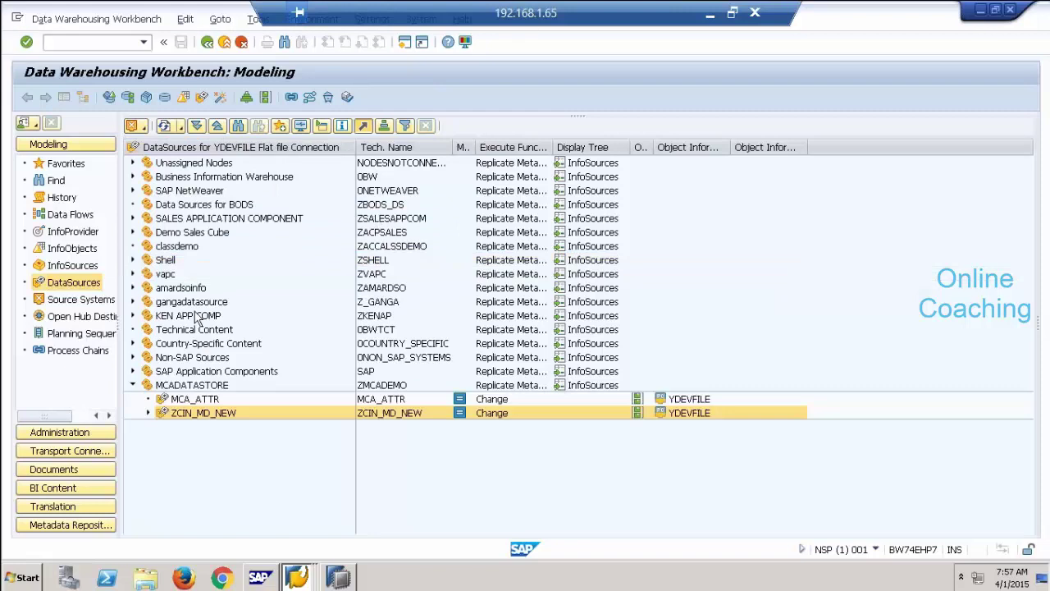
- View the PSA requests of DataSource ZDS_CUBE02 under Demo Sales Cube, and close the request list
{"action": "left_click", "coordinate": [132, 232]}
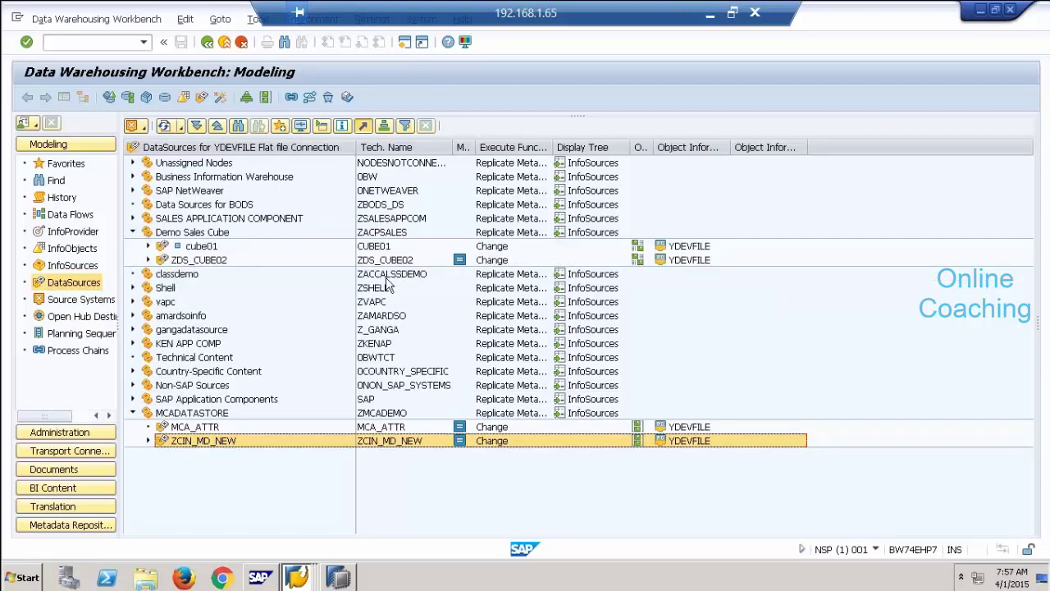
{"action": "left_click", "coordinate": [402, 261]}
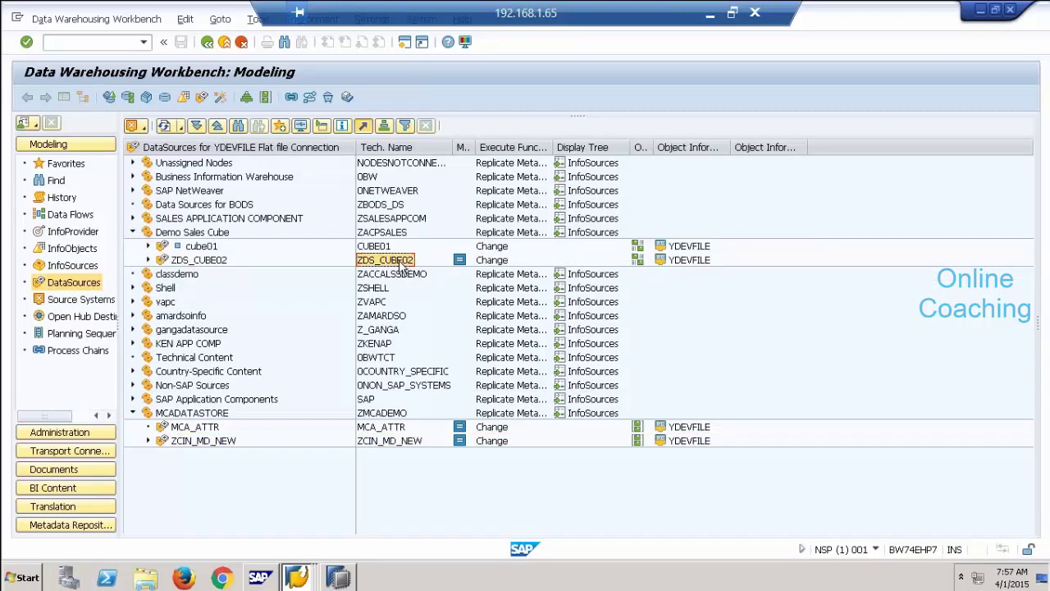
{"action": "right_click", "coordinate": [366, 265]}
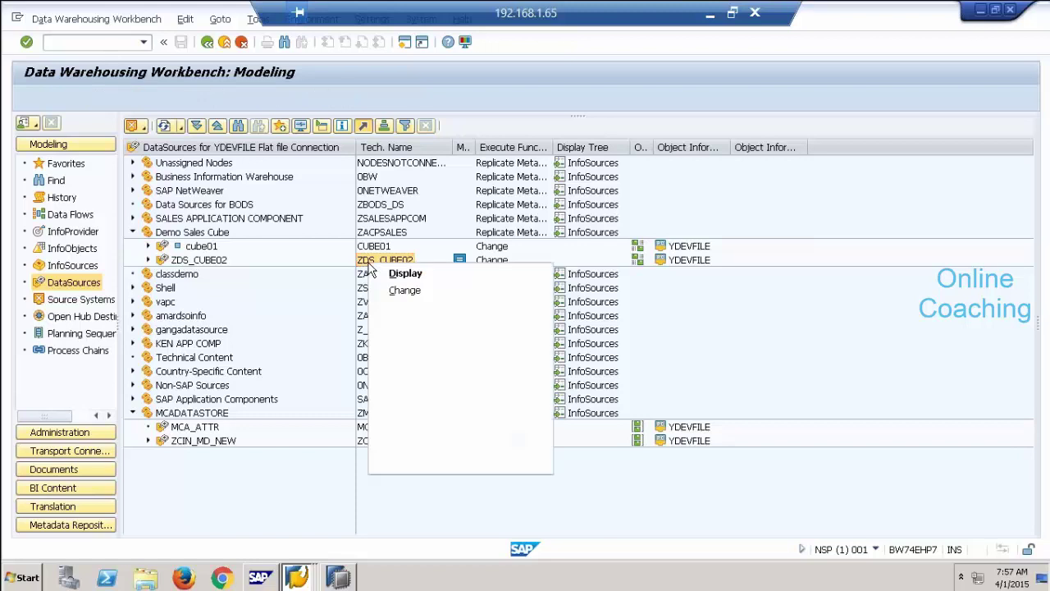
{"action": "left_click", "coordinate": [449, 414]}
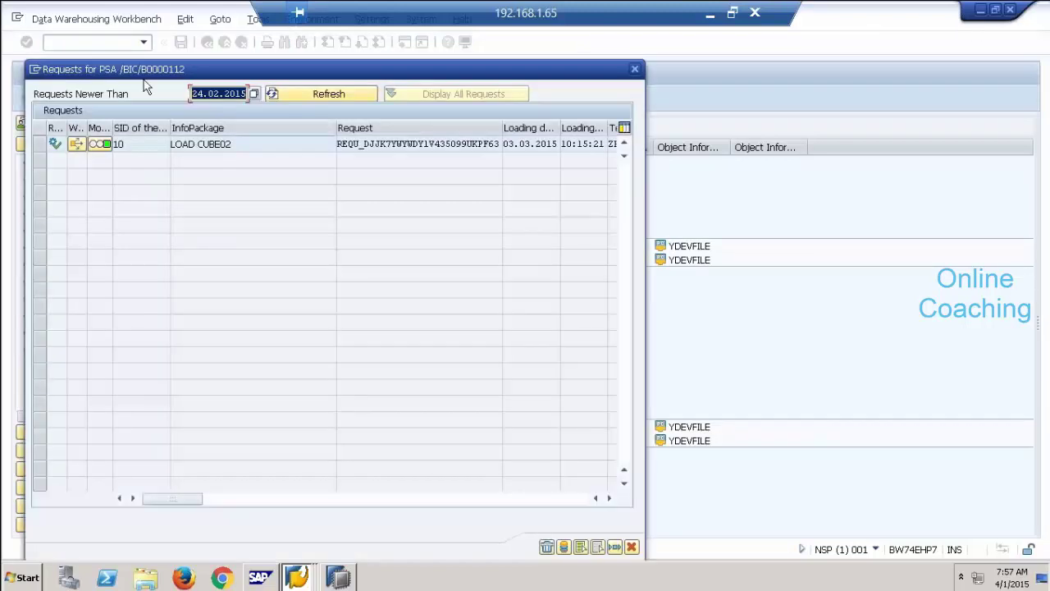
{"action": "left_click", "coordinate": [631, 547]}
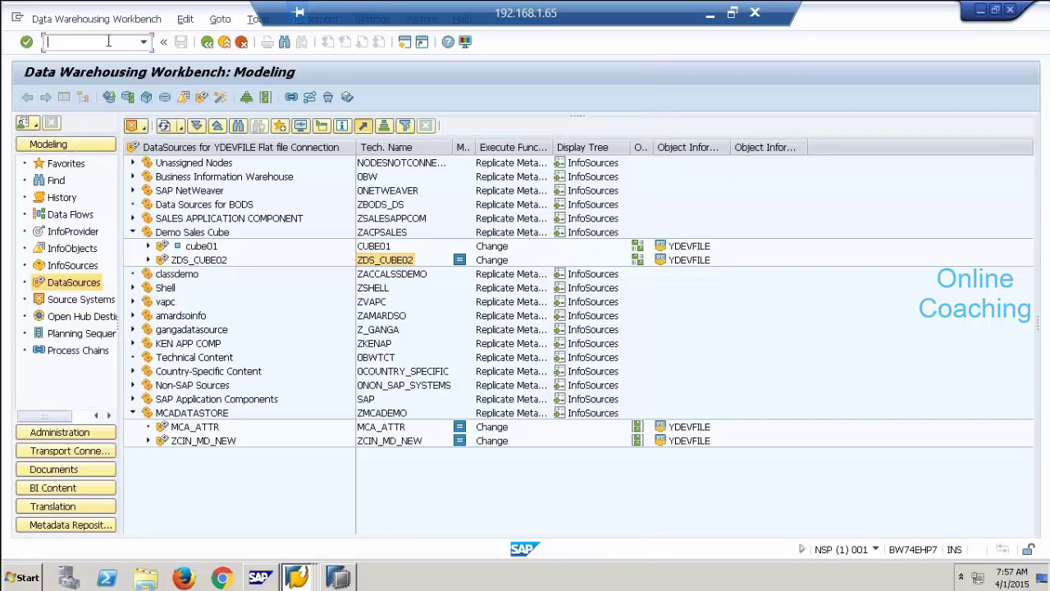
{"action": "left_click", "coordinate": [106, 41]}
{"action": "type", "text": "/nse11"}
{"action": "key", "text": "Return"}
{"action": "type", "text": "/bic"}
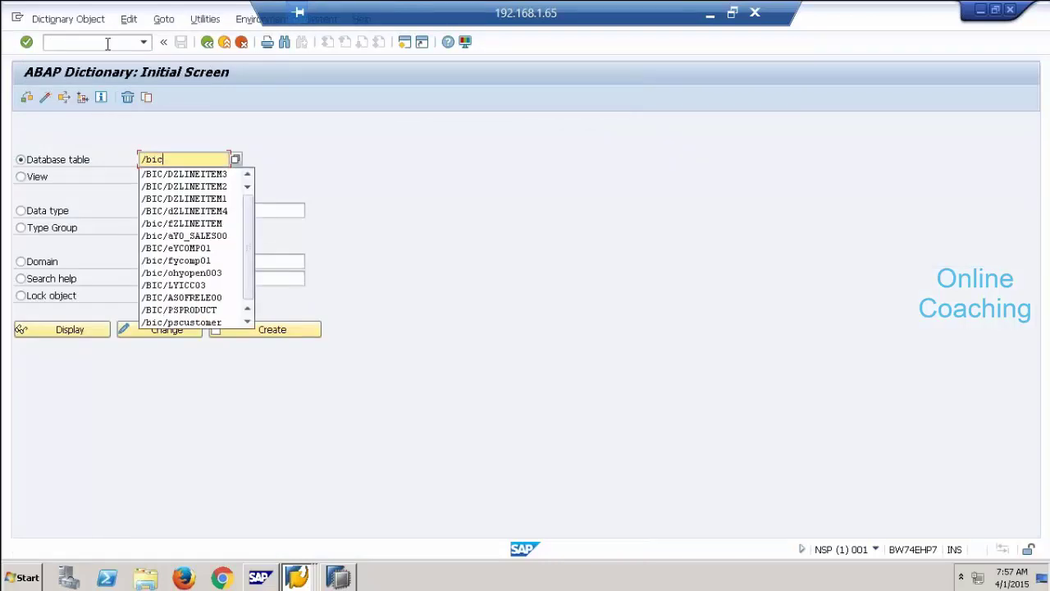
{"action": "type", "text": "/b00001"}
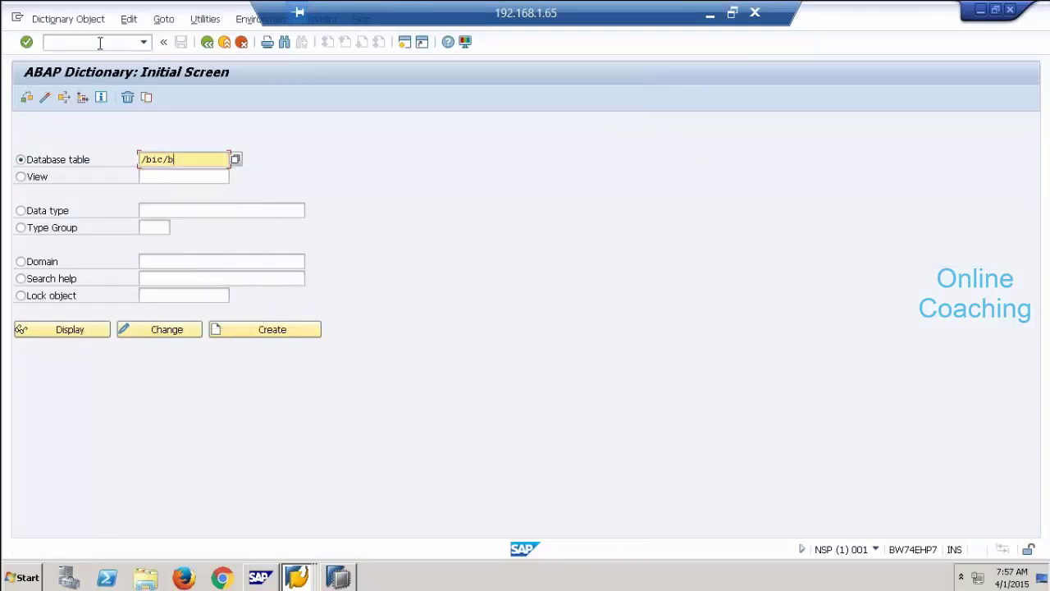
{"action": "type", "text": "12000"}
{"action": "left_click", "coordinate": [92, 332]}
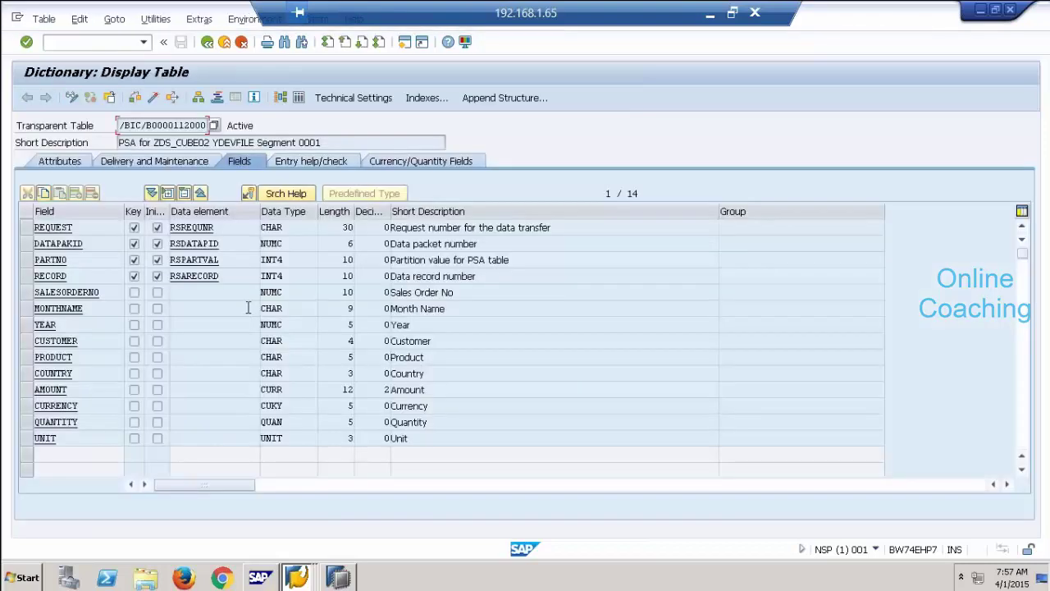
- Switch to the B78 session, start transaction RSA1 and show the DataSources of the flat file connection YPC_FILE
{"action": "mouse_move", "coordinate": [298, 578]}
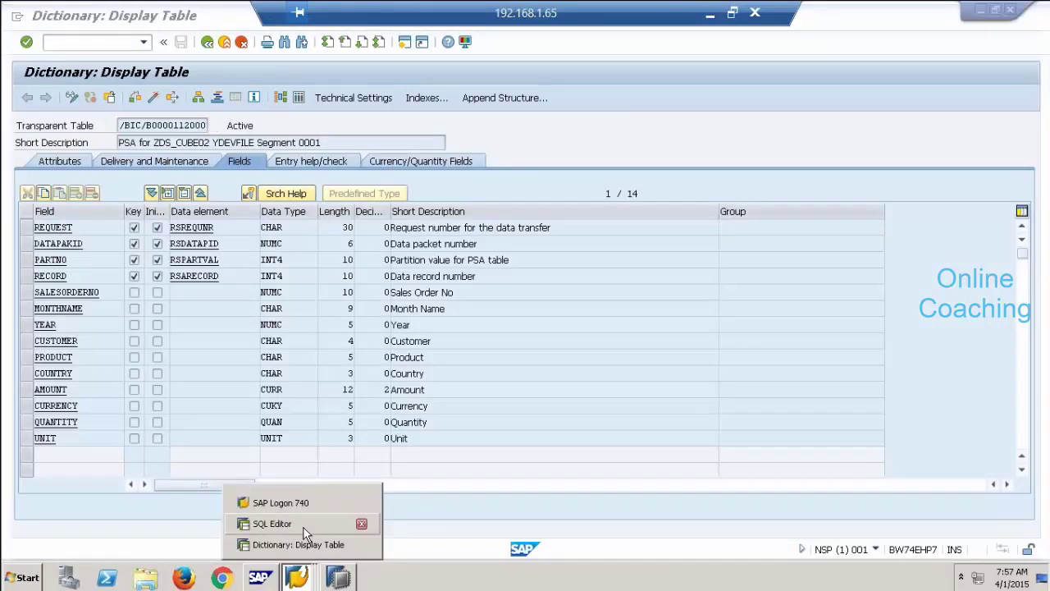
{"action": "left_click", "coordinate": [302, 520]}
{"action": "left_click", "coordinate": [97, 42]}
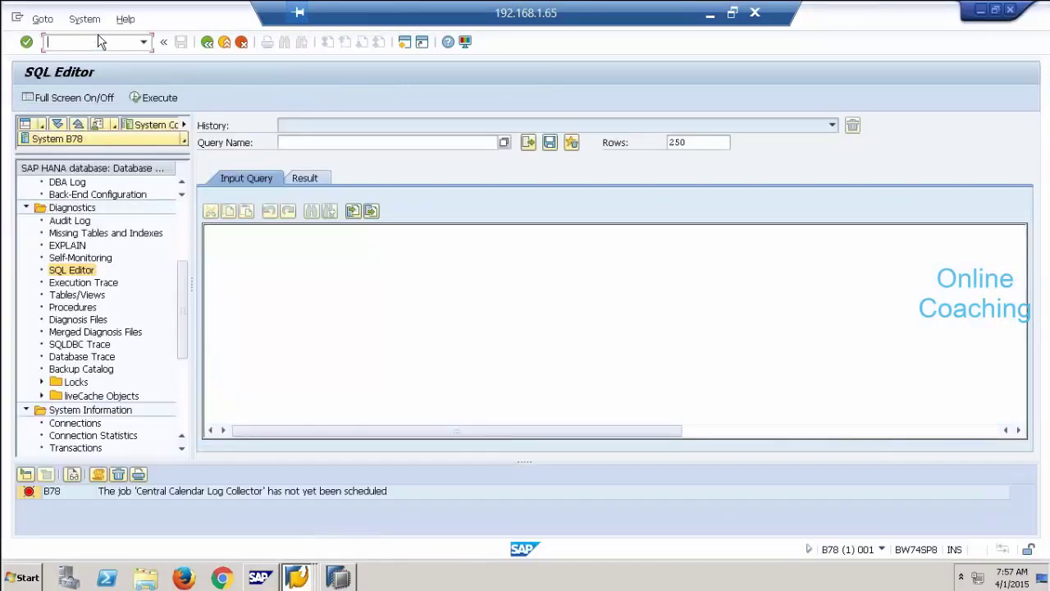
{"action": "type", "text": "/nrsa1"}
{"action": "key", "text": "Return"}
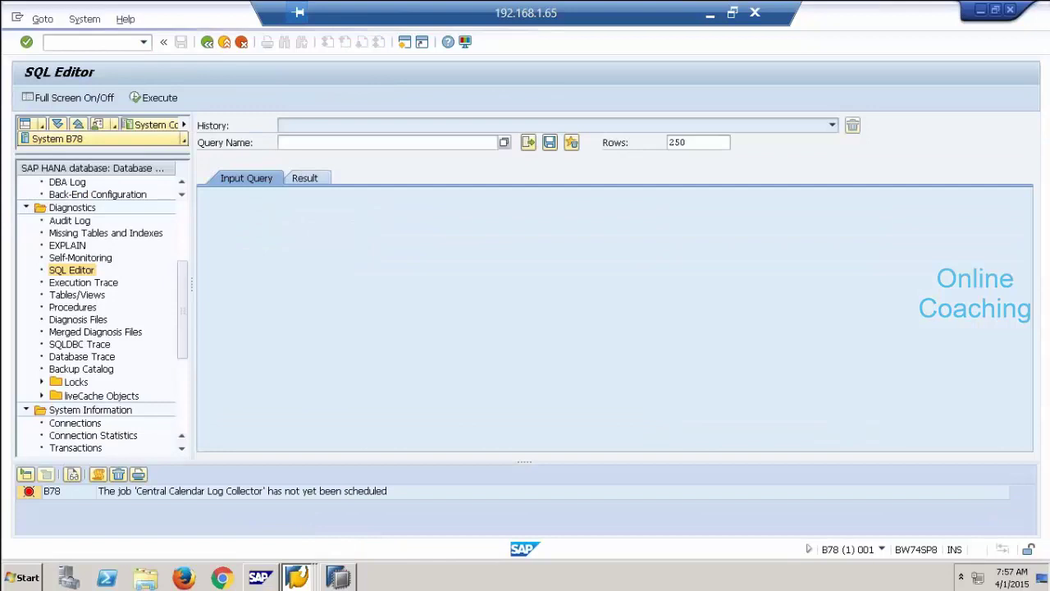
{"action": "left_click", "coordinate": [73, 282]}
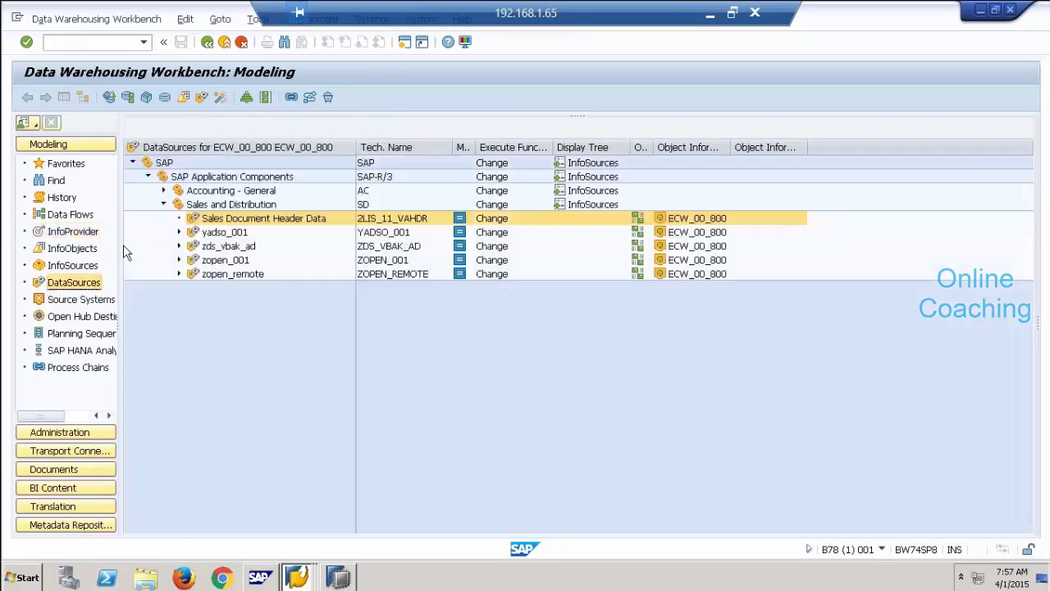
{"action": "left_click", "coordinate": [144, 126]}
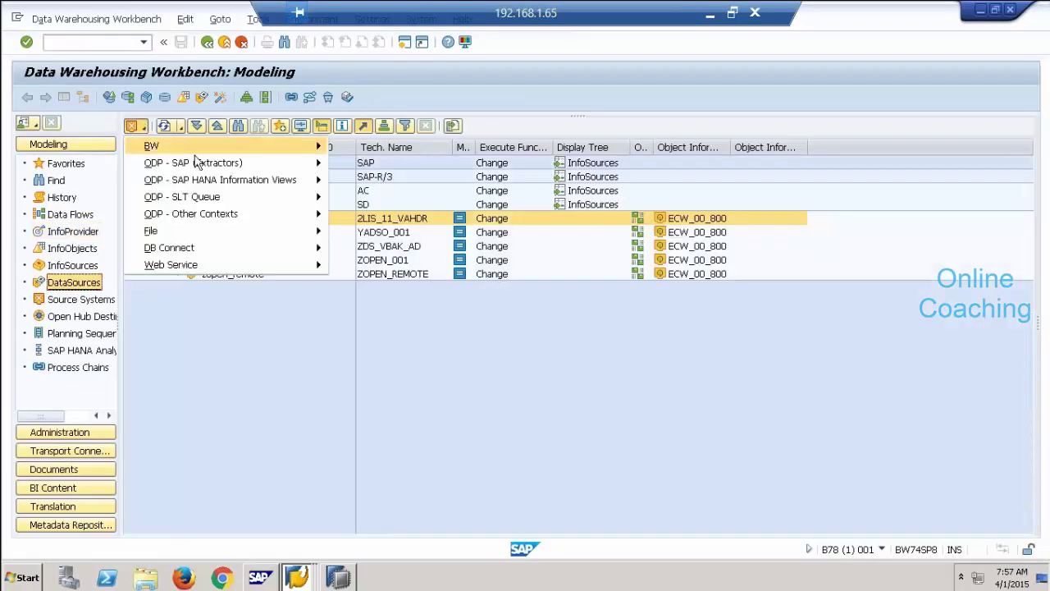
{"action": "left_click", "coordinate": [362, 237]}
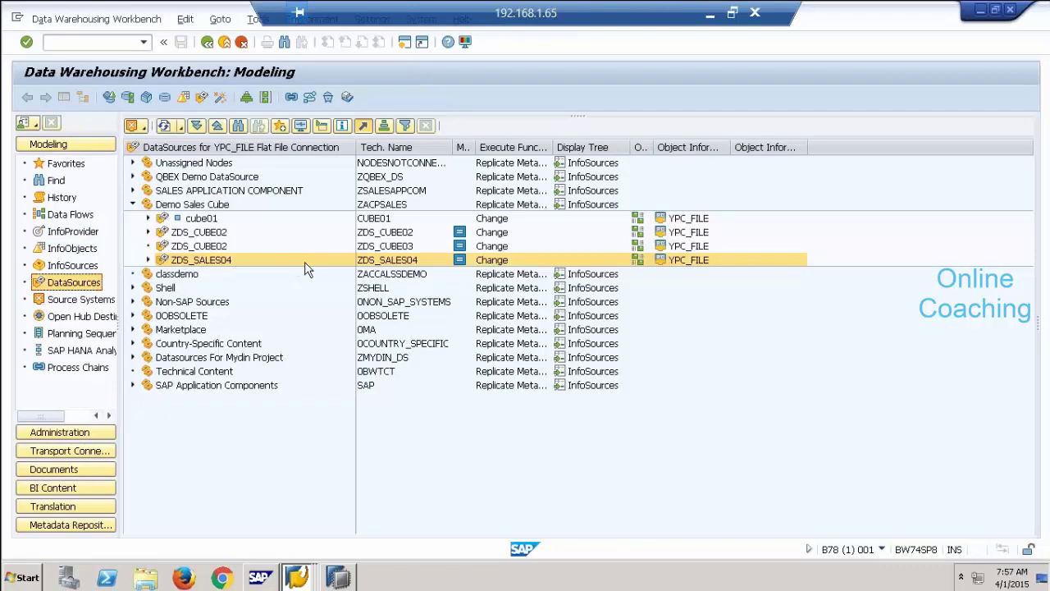
- View the PSA requests of DataSource ZDS_SALES04 under Demo Sales Cube, and close the request list
{"action": "right_click", "coordinate": [396, 260]}
{"action": "left_click", "coordinate": [438, 410]}
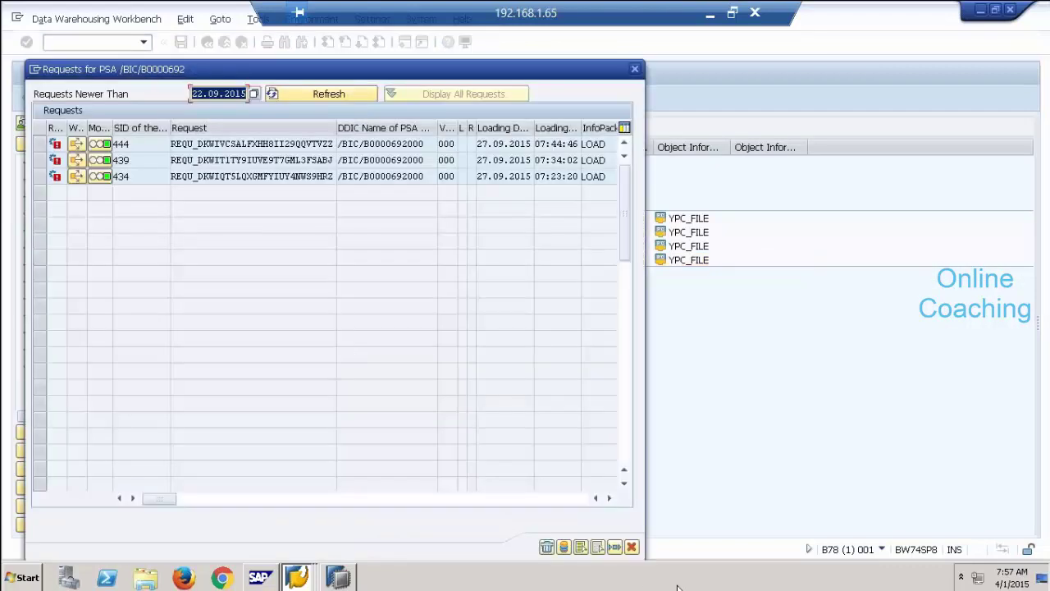
{"action": "left_click", "coordinate": [632, 547]}
{"action": "left_click", "coordinate": [100, 42]}
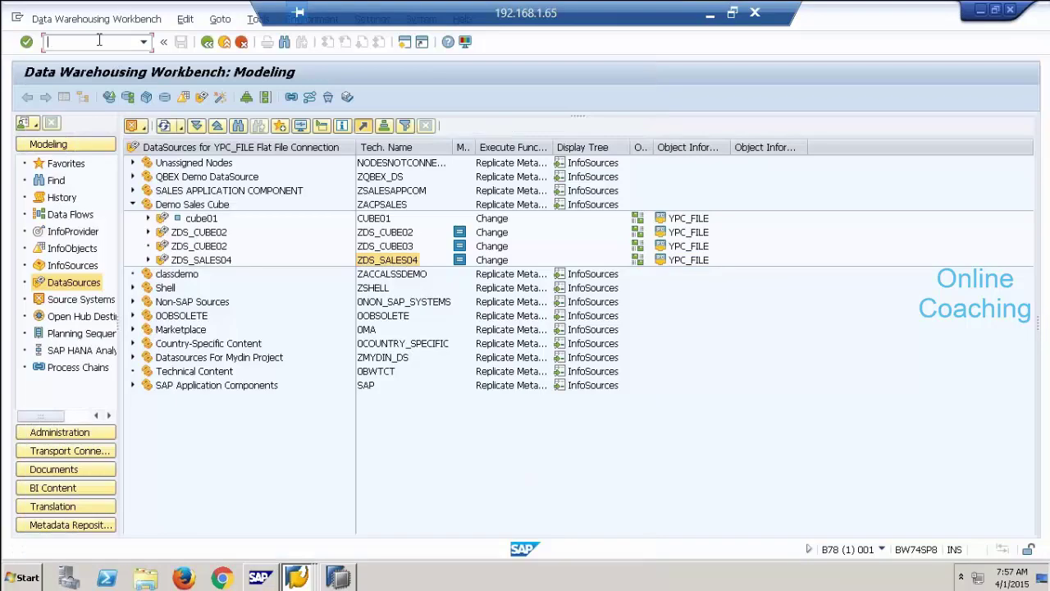
{"action": "type", "text": "/nse11"}
{"action": "key", "text": "Return"}
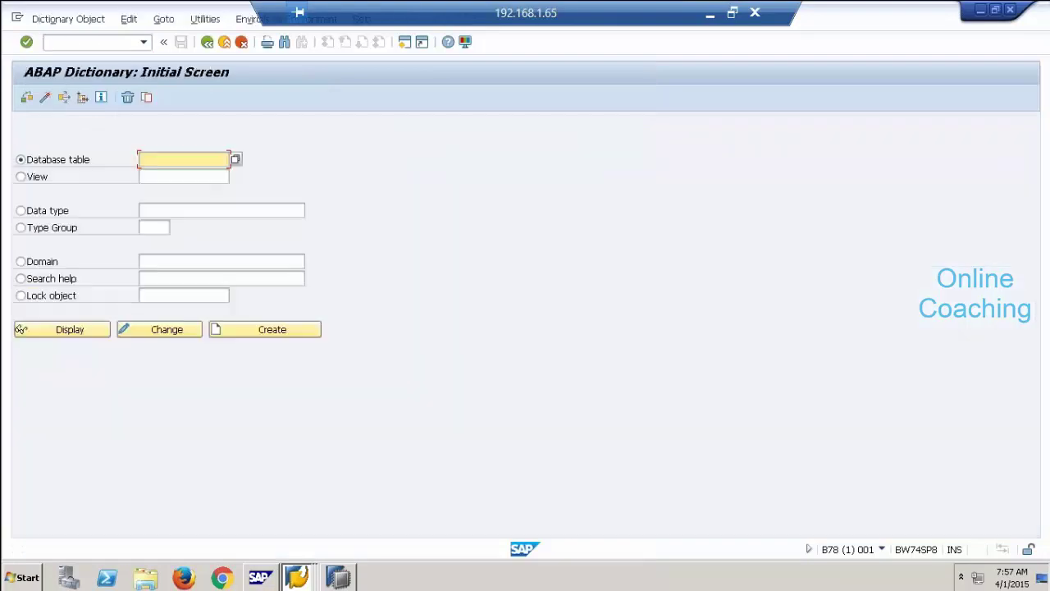
{"action": "type", "text": "/bic/"}
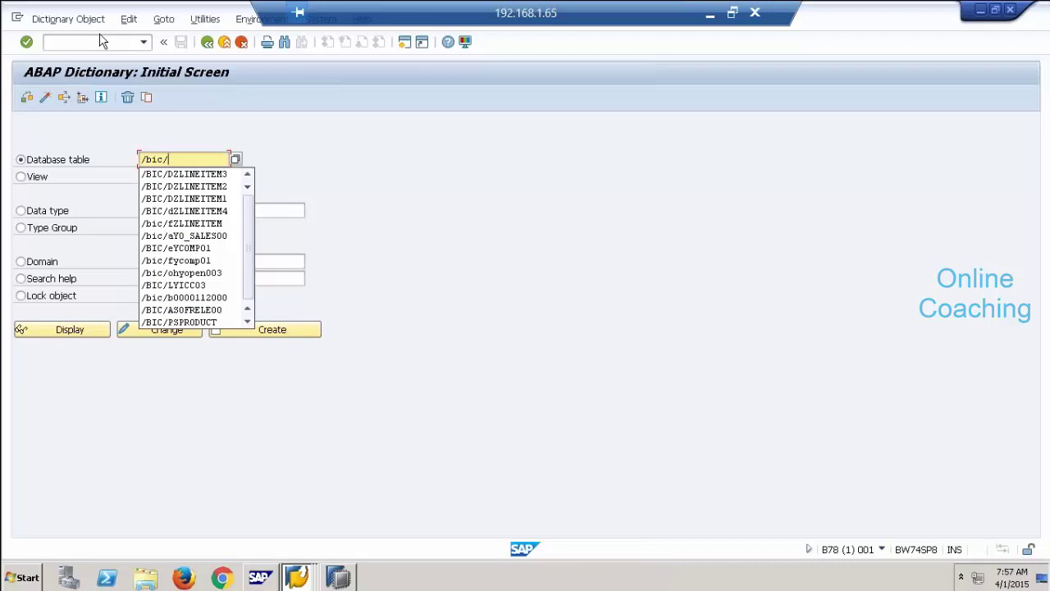
{"action": "type", "text": "b000"}
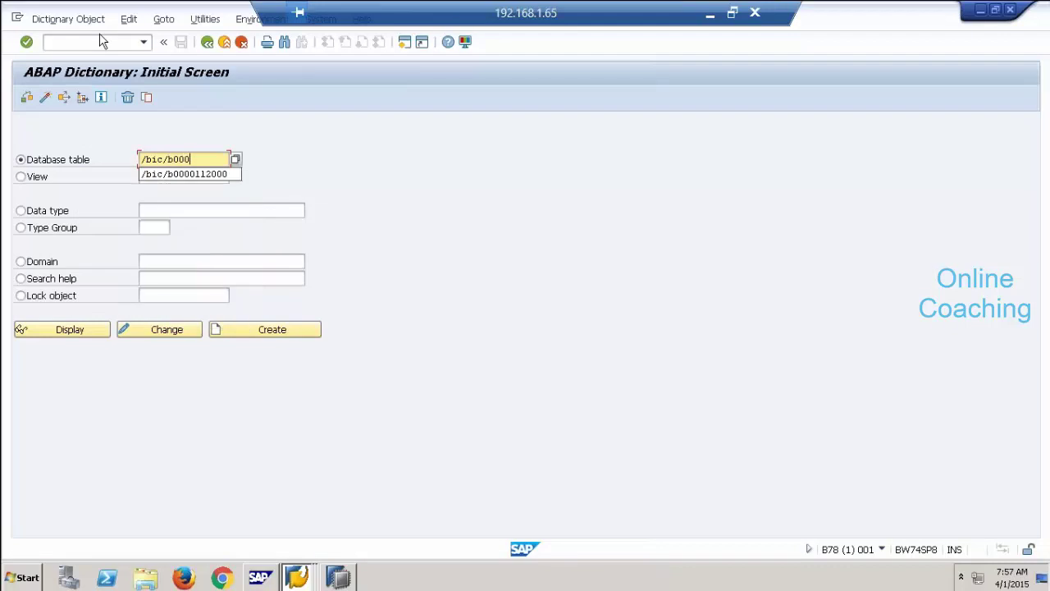
{"action": "type", "text": "692000"}
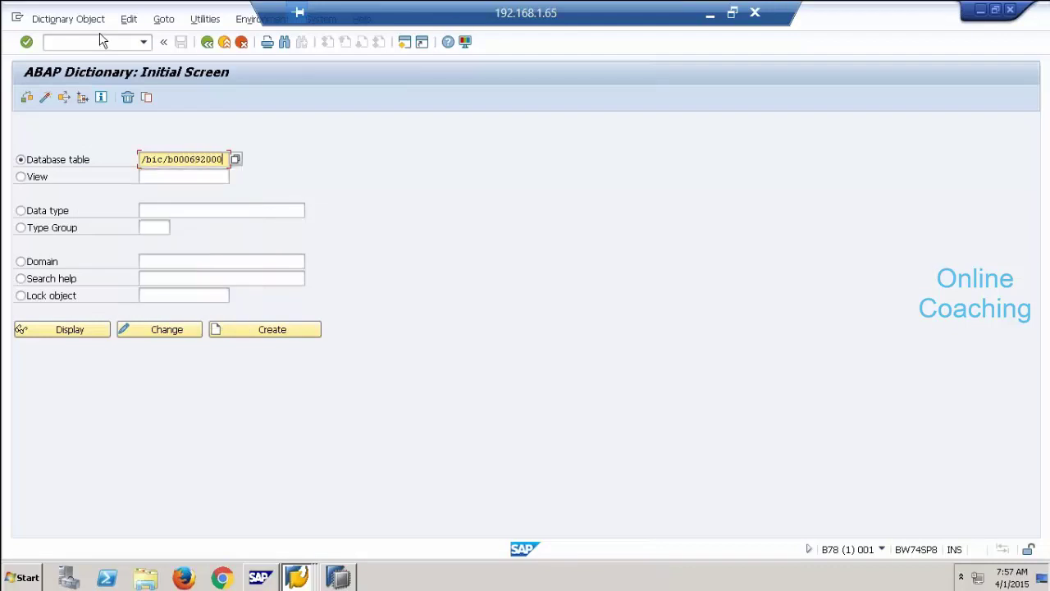
{"action": "left_click", "coordinate": [190, 159]}
{"action": "left_click", "coordinate": [89, 333]}
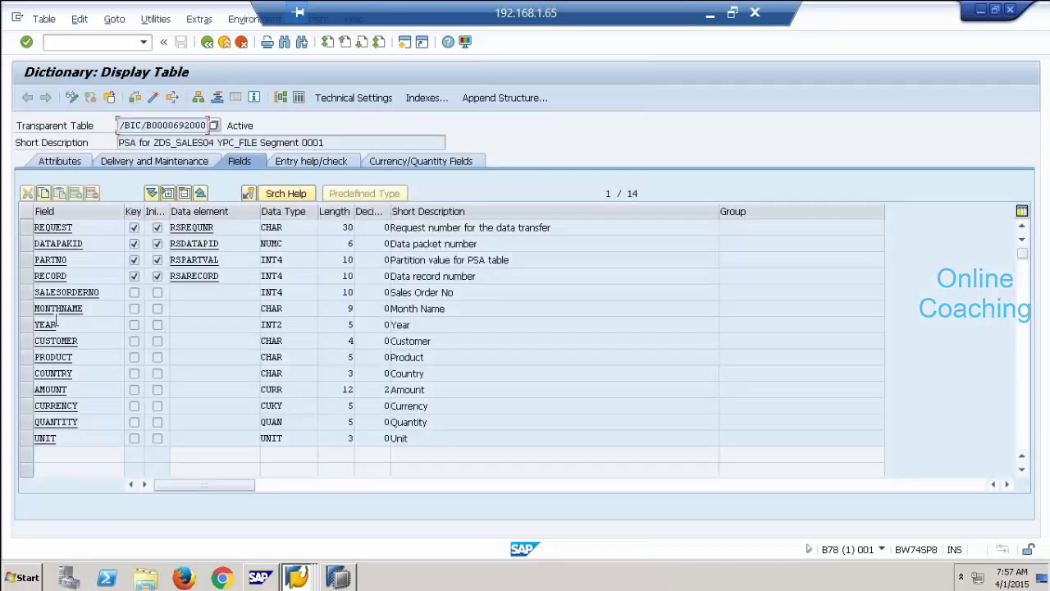
{"action": "left_click", "coordinate": [26, 227]}
{"action": "left_click", "coordinate": [26, 259]}
{"action": "left_click", "coordinate": [26, 243]}
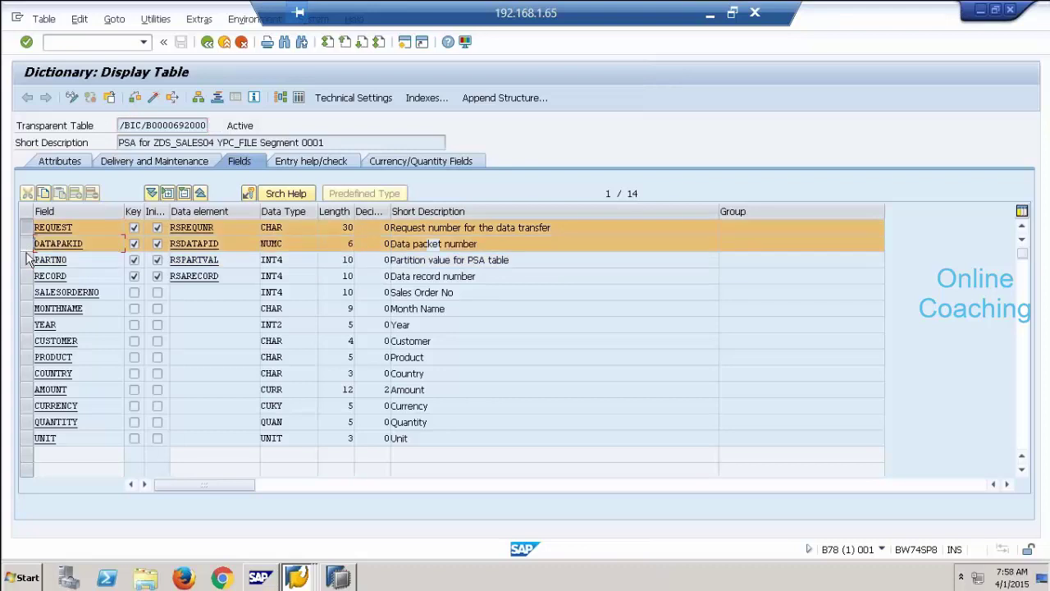
{"action": "left_click", "coordinate": [27, 276]}
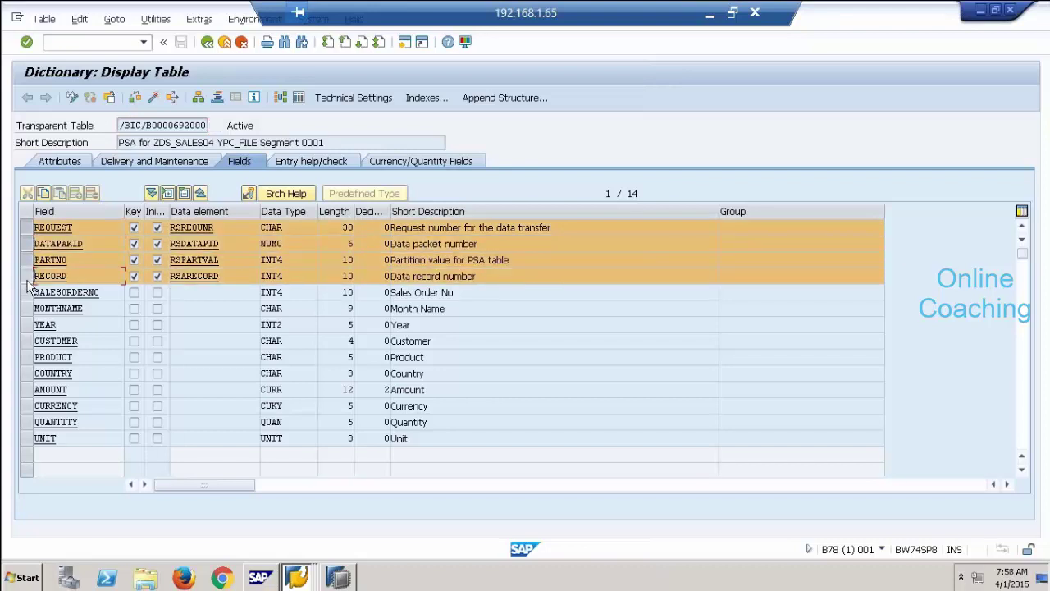
{"action": "key", "text": "alt+Tab"}
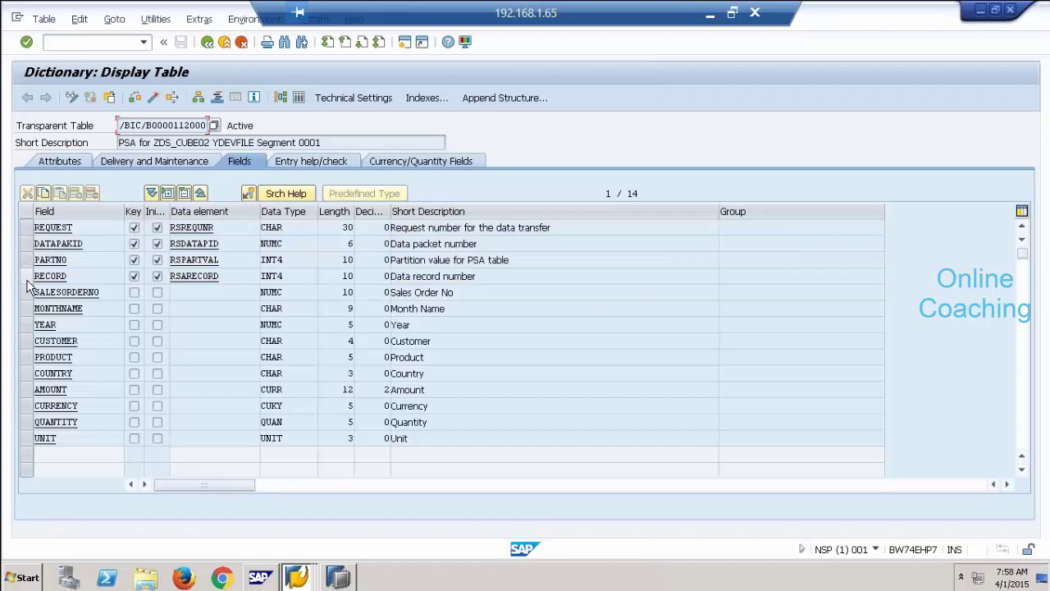
{"action": "key", "text": "alt+Tab"}
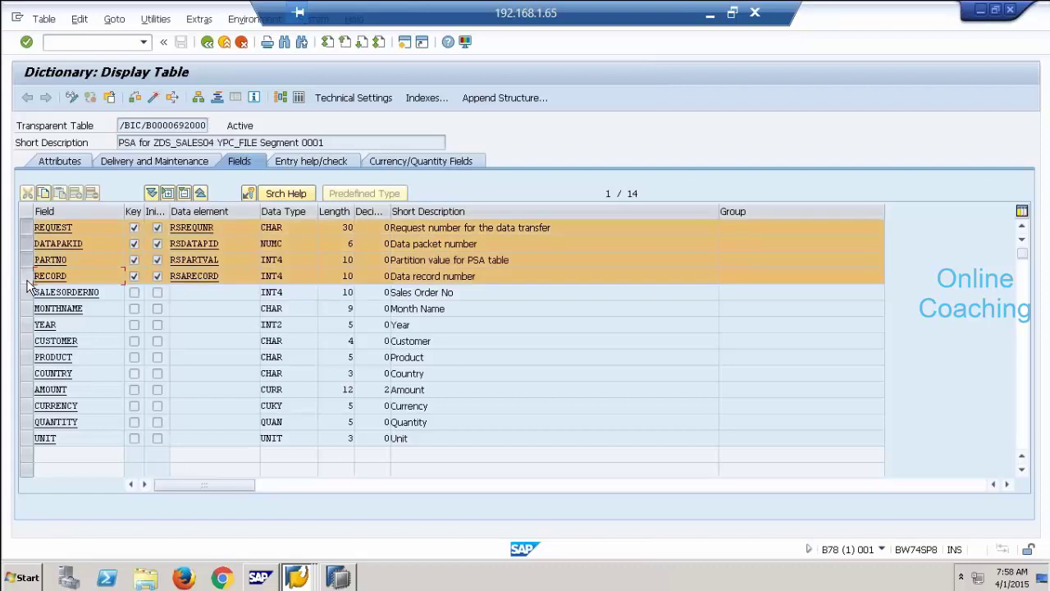
{"action": "key", "text": "alt+Tab"}
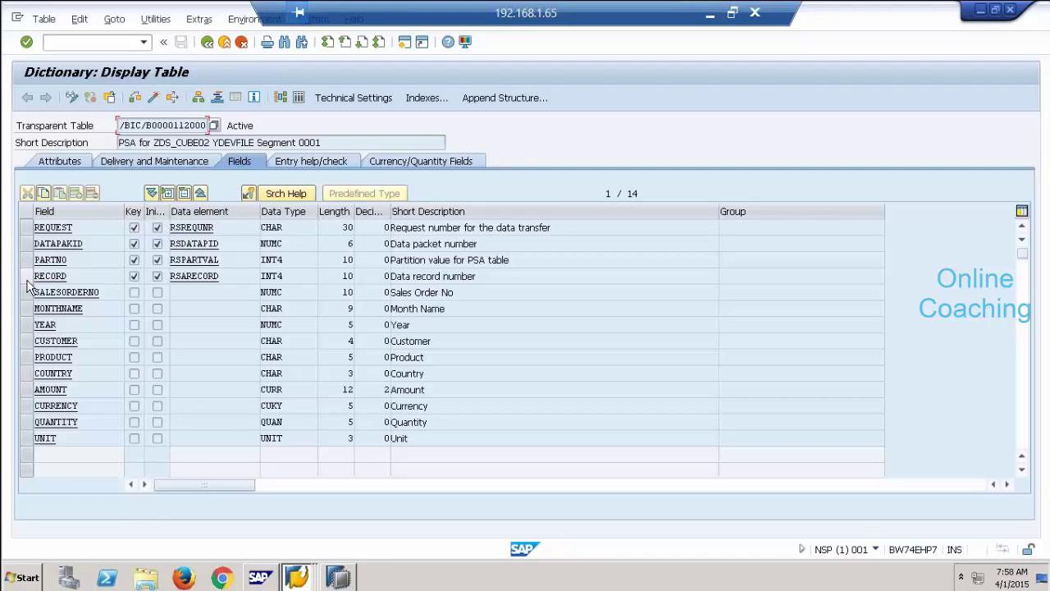
{"action": "left_click", "coordinate": [236, 229]}
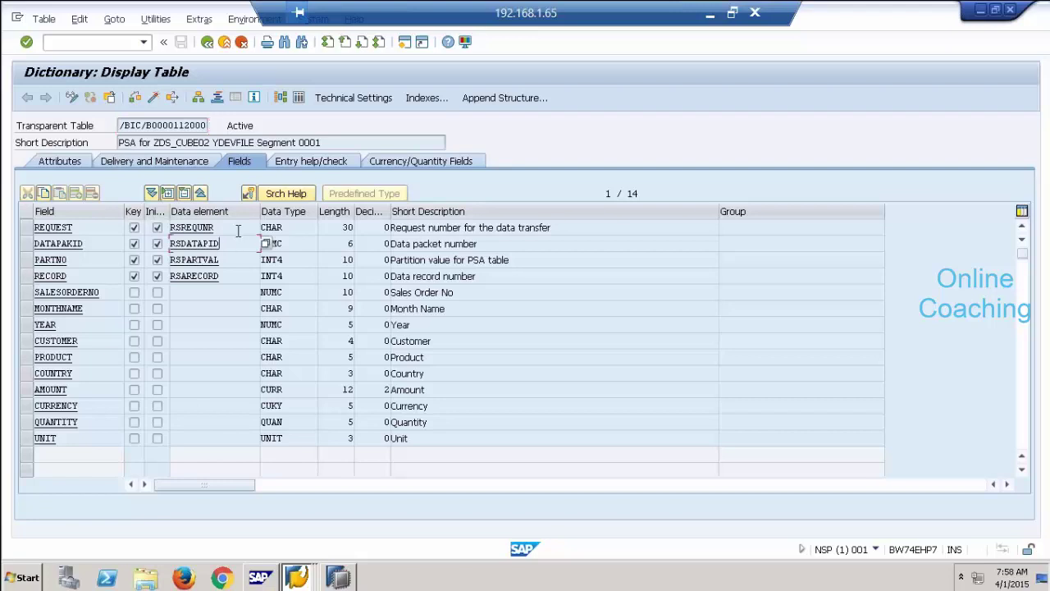
{"action": "left_click", "coordinate": [239, 260]}
{"action": "left_click", "coordinate": [243, 275]}
- Switch to PowerPoint, present the Post Migration Activities slide full screen, and end the slide show
{"action": "left_click", "coordinate": [710, 13]}
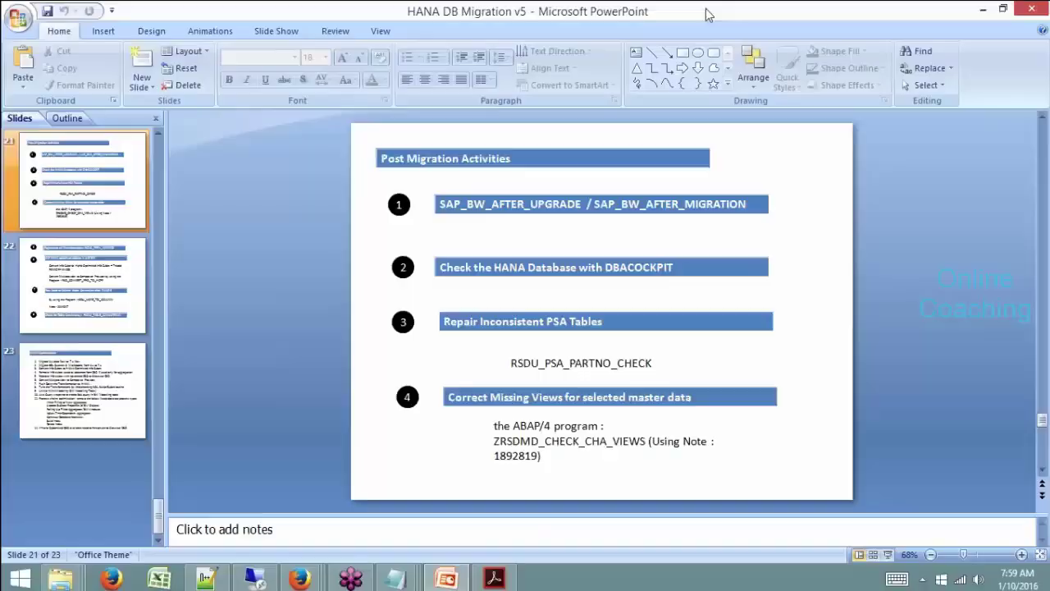
{"action": "left_click", "coordinate": [888, 555]}
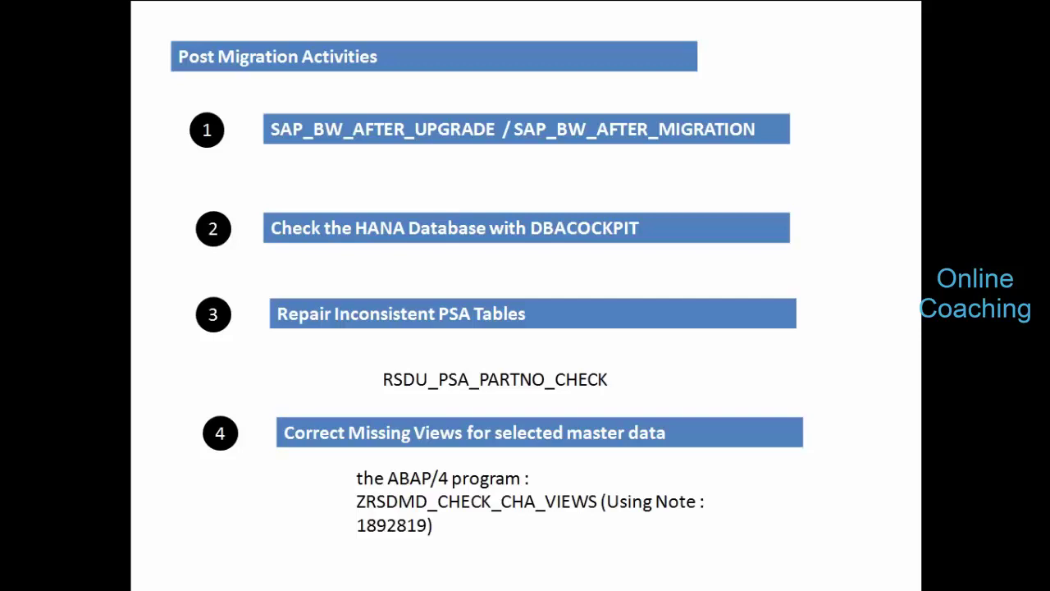
{"action": "key", "text": "Escape"}
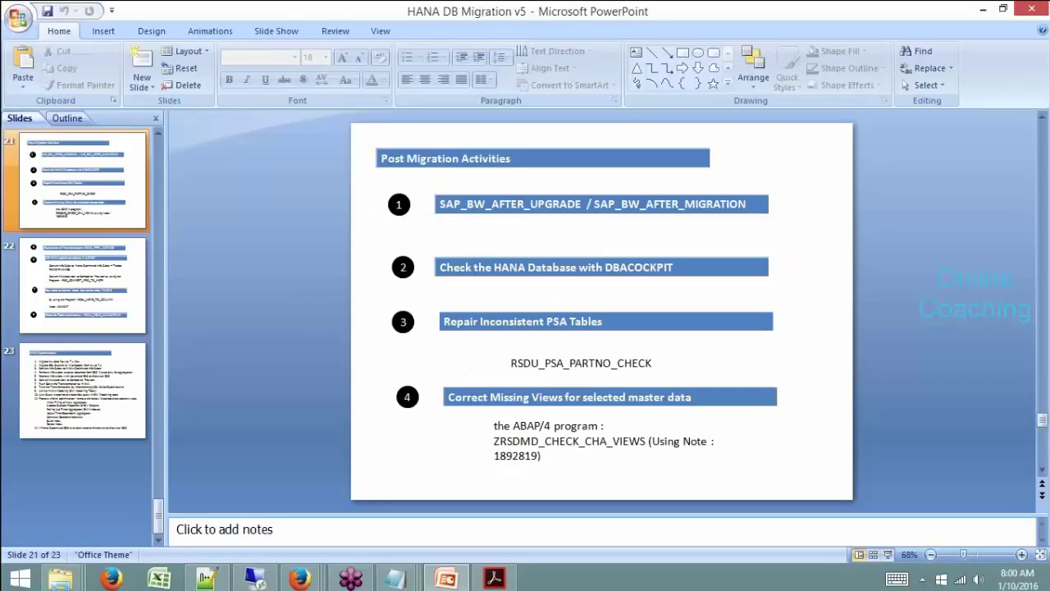
- Return to the remote SAP system, switch to the B78 session and start transaction RSA1
{"action": "left_click", "coordinate": [254, 579]}
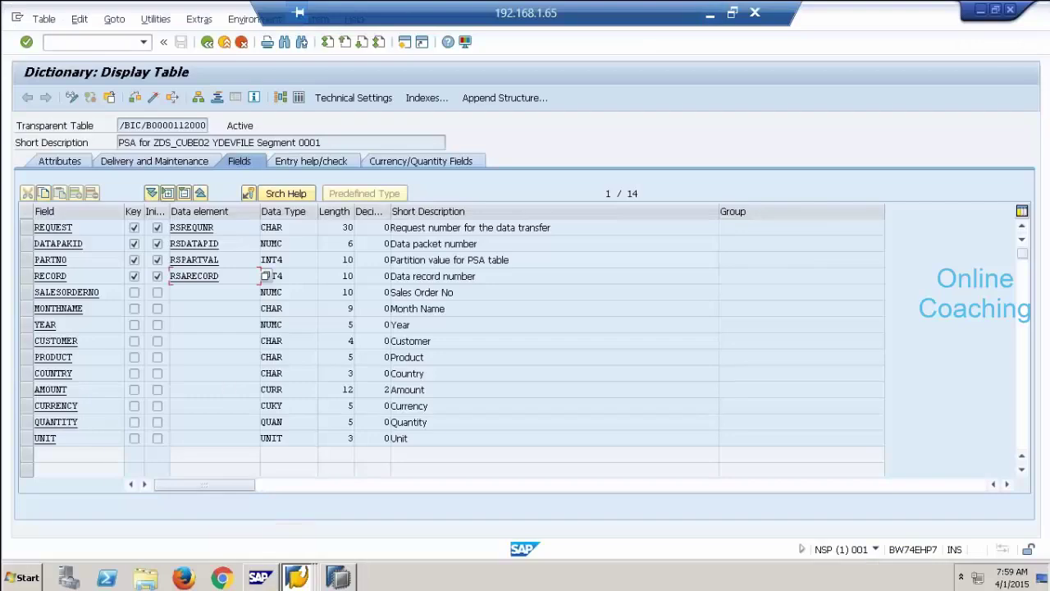
{"action": "left_click", "coordinate": [105, 43]}
{"action": "type", "text": "/n"}
{"action": "left_click", "coordinate": [259, 578]}
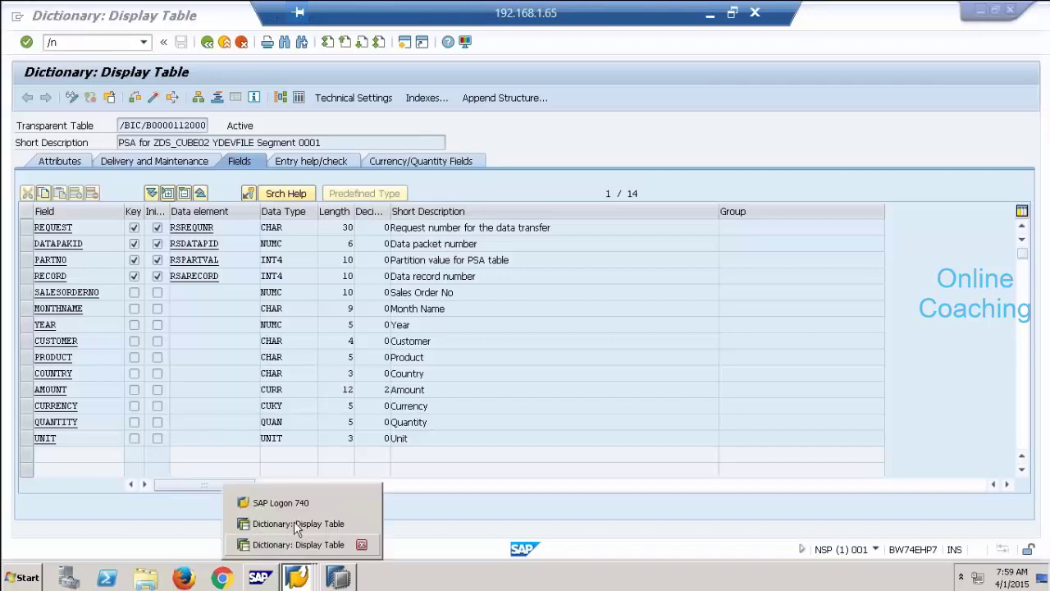
{"action": "left_click", "coordinate": [296, 545]}
{"action": "left_click", "coordinate": [110, 45]}
{"action": "type", "text": "/n"}
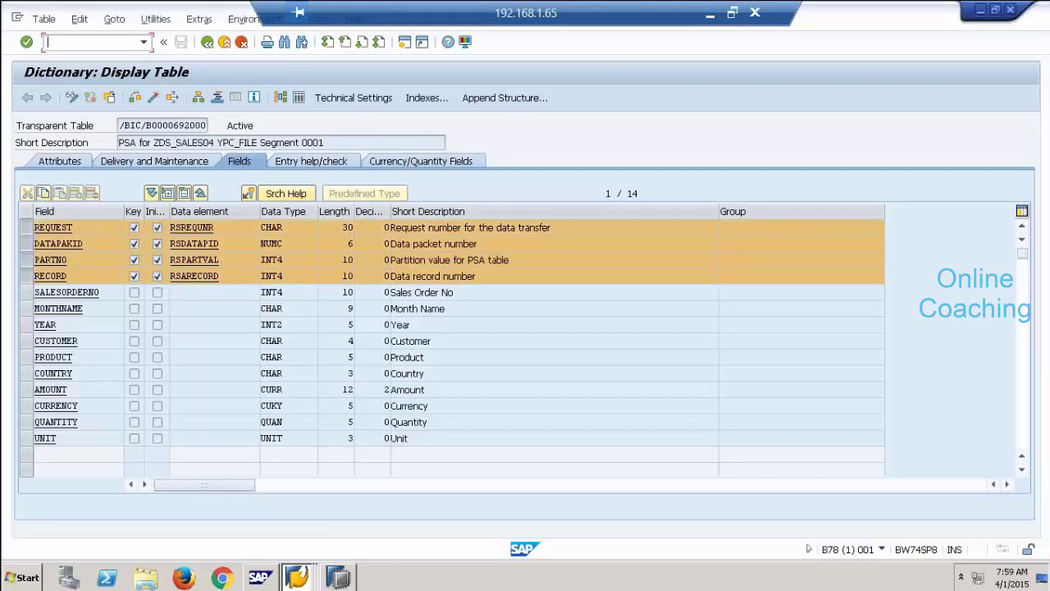
{"action": "type", "text": "rsa1"}
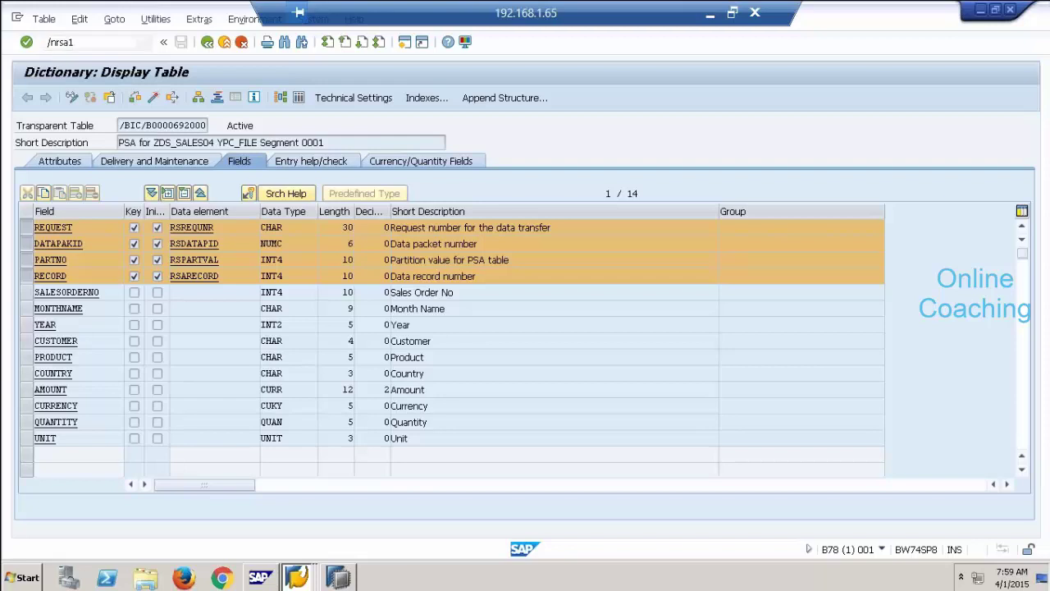
{"action": "key", "text": "Return"}
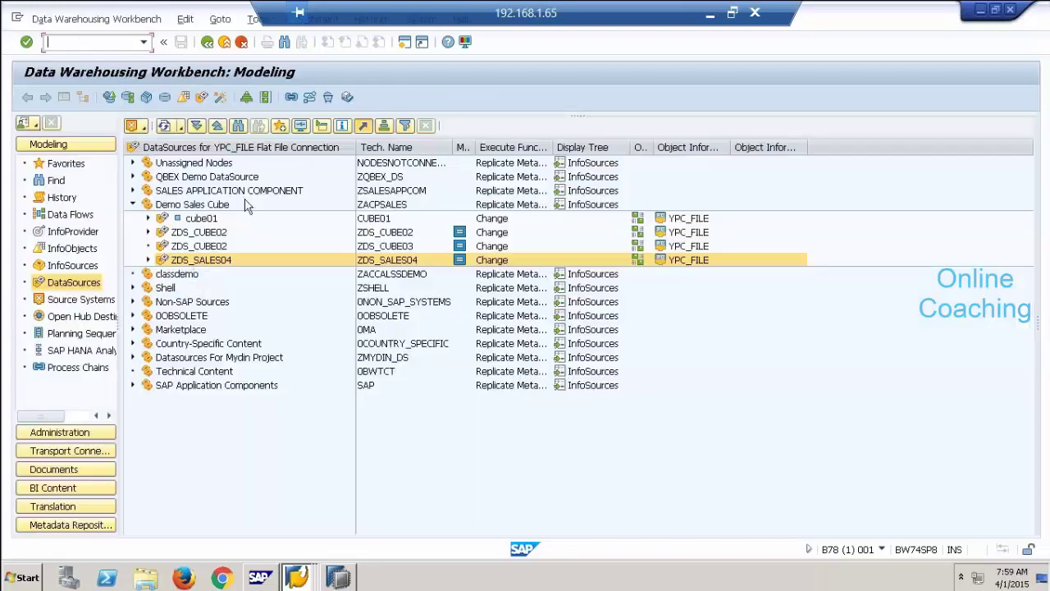
- Bring up the available actions for DataSource ZDS_SALES04, and switch back to the Post Migration Activities slide in PowerPoint
{"action": "left_click", "coordinate": [198, 262]}
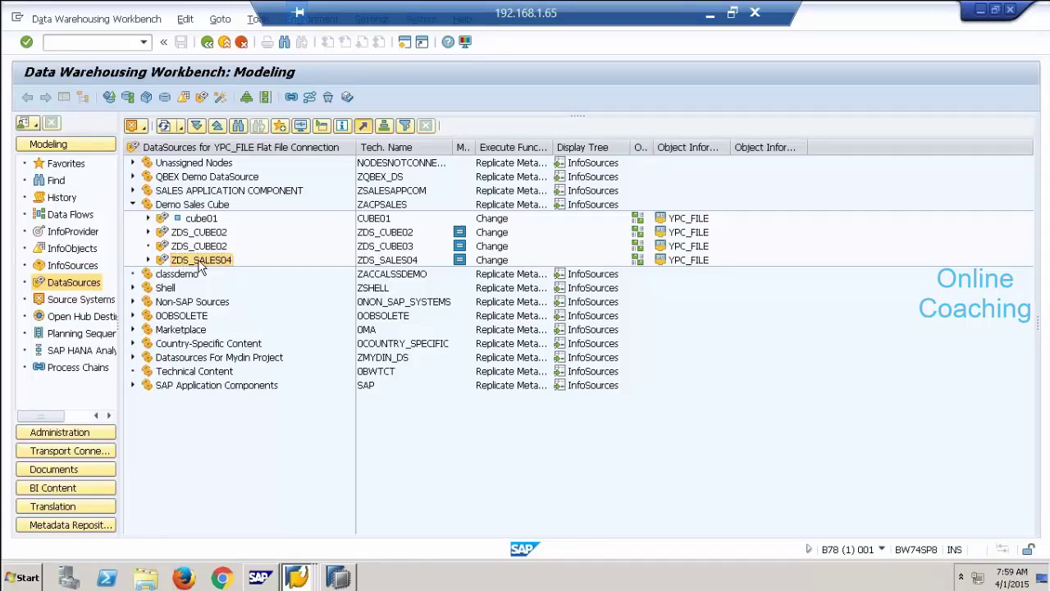
{"action": "right_click", "coordinate": [198, 266]}
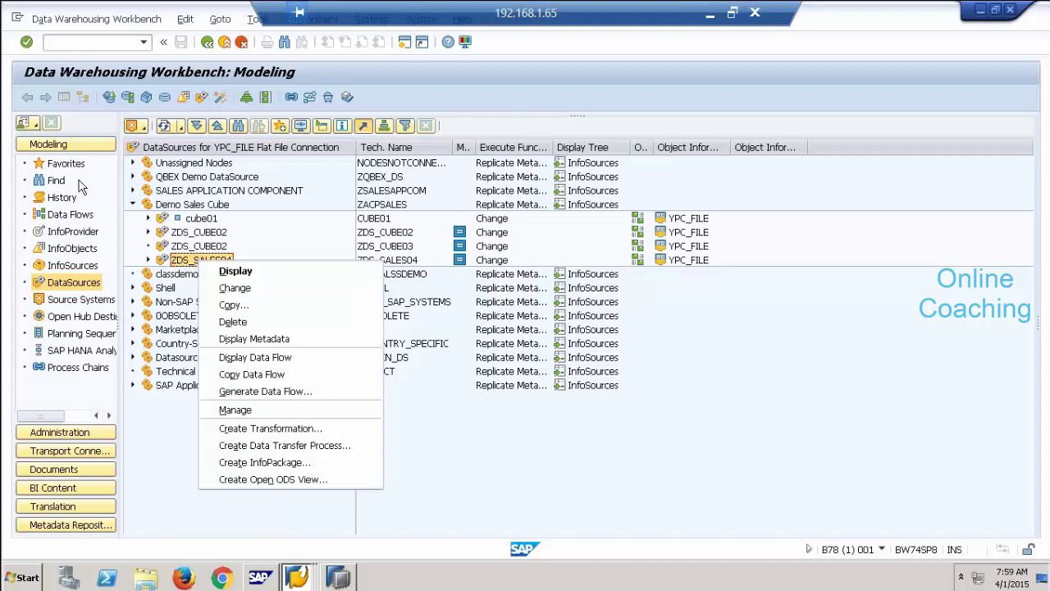
{"action": "left_click", "coordinate": [712, 15]}
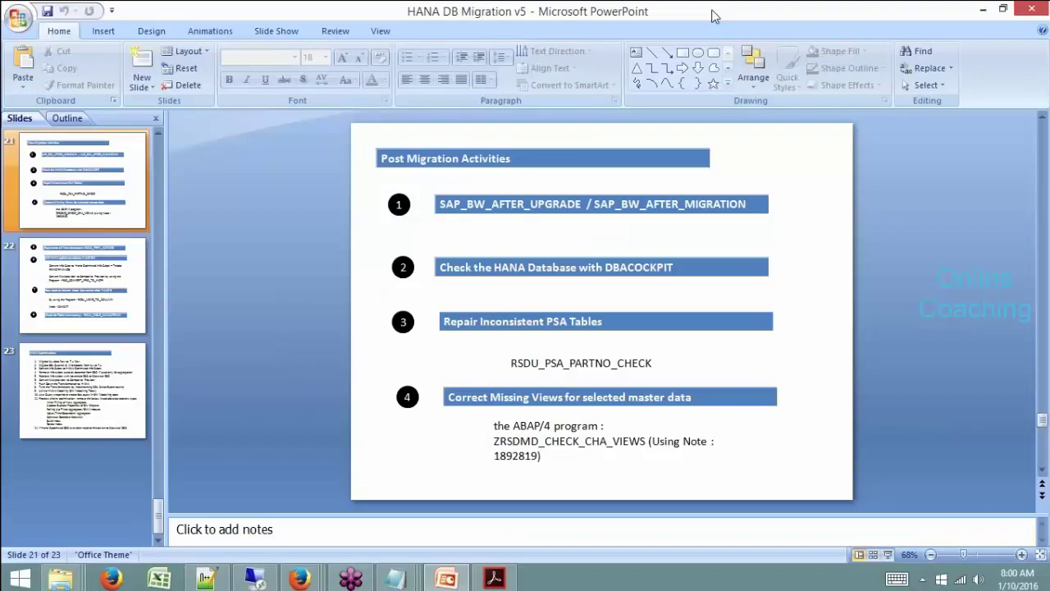
- Return to the remote SAP system, show the InfoObjects, and expand the KeyFigure Catalog and Mydin Charatceristics Catalog under Mydin Info Area
{"action": "left_click", "coordinate": [255, 578]}
{"action": "left_click", "coordinate": [73, 231]}
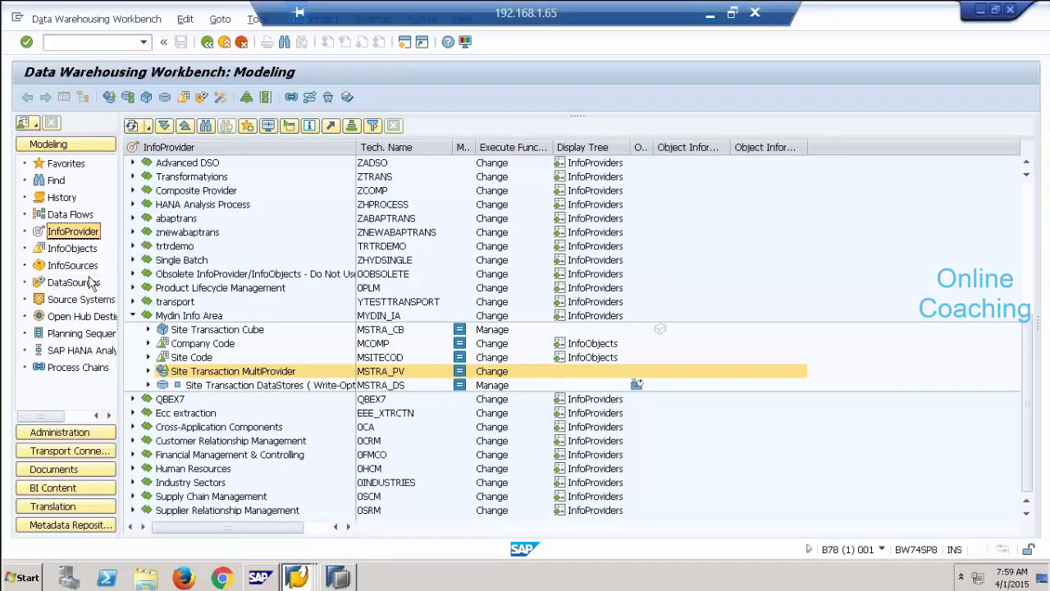
{"action": "left_click", "coordinate": [72, 248]}
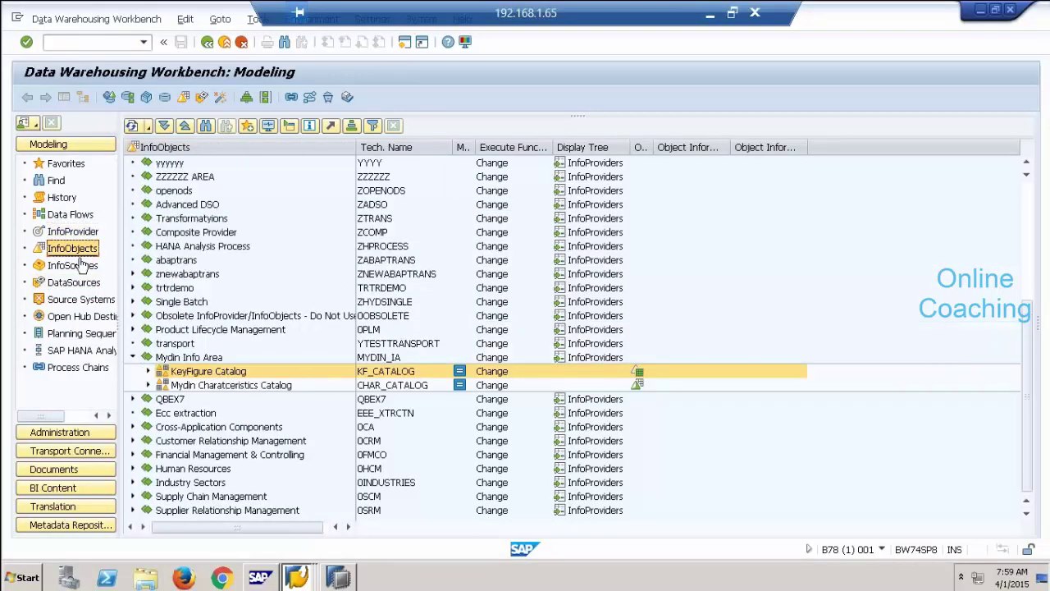
{"action": "left_click", "coordinate": [148, 371]}
{"action": "left_click", "coordinate": [148, 413]}
{"action": "scroll", "coordinate": [192, 415], "scroll_direction": "down", "scroll_amount": 2}
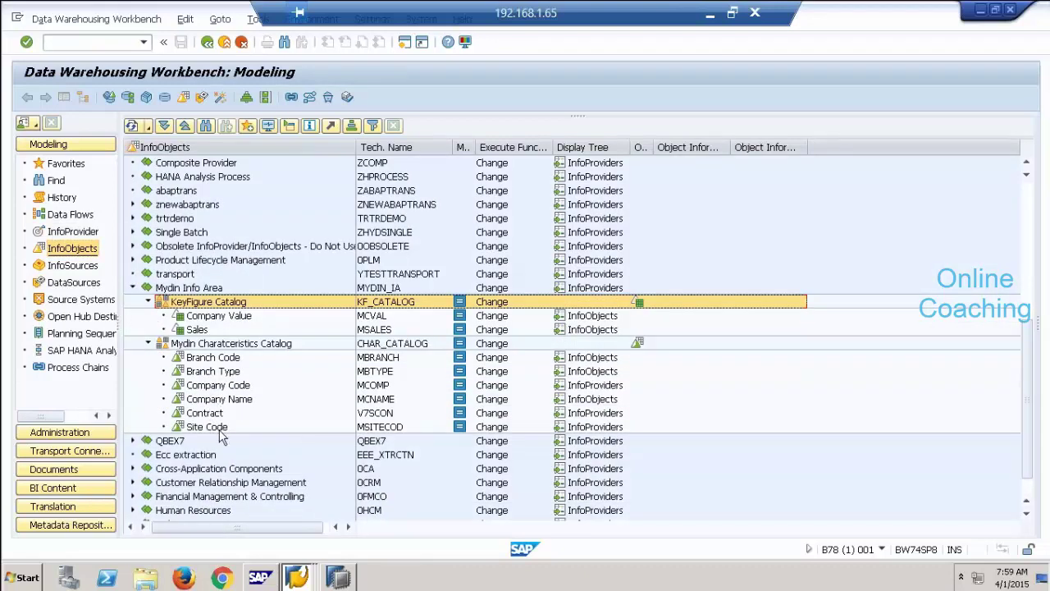
- Open the master data maintenance of the Site Code InfoObject, and switch back to the PowerPoint slide
{"action": "right_click", "coordinate": [219, 430]}
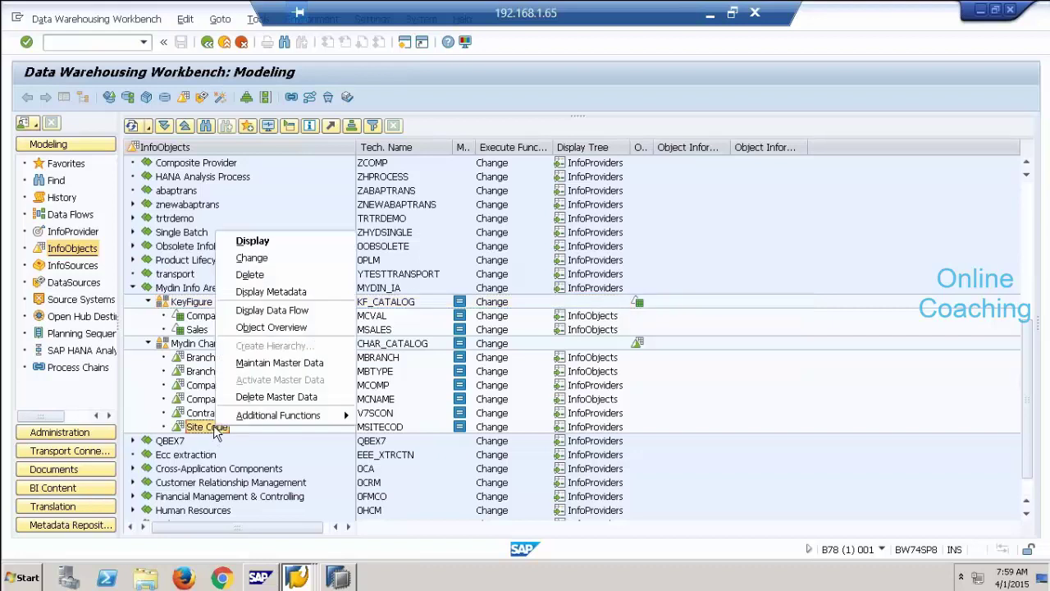
{"action": "left_click", "coordinate": [273, 368]}
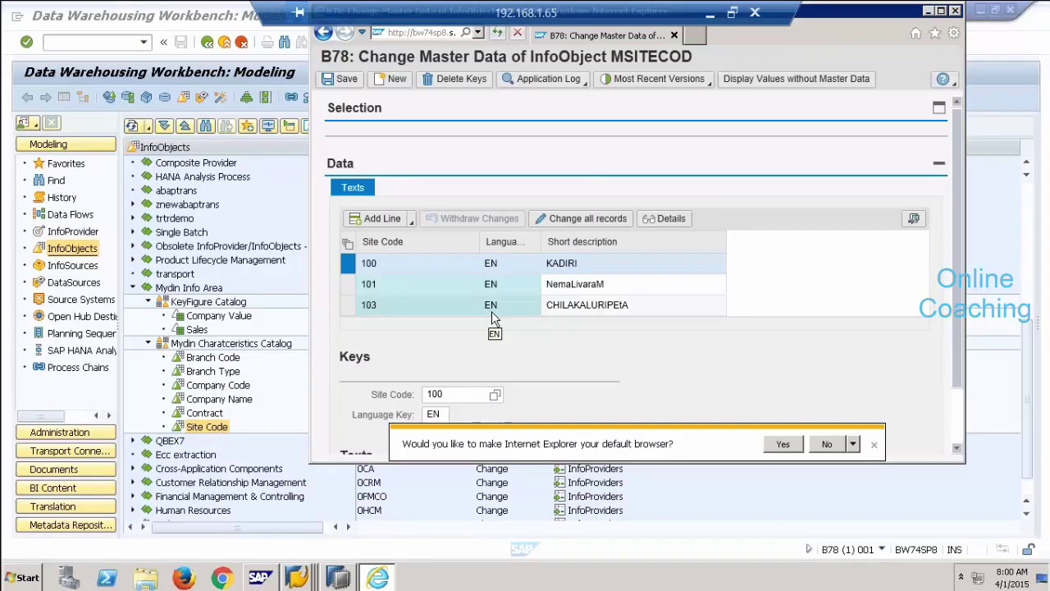
{"action": "left_click", "coordinate": [712, 11]}
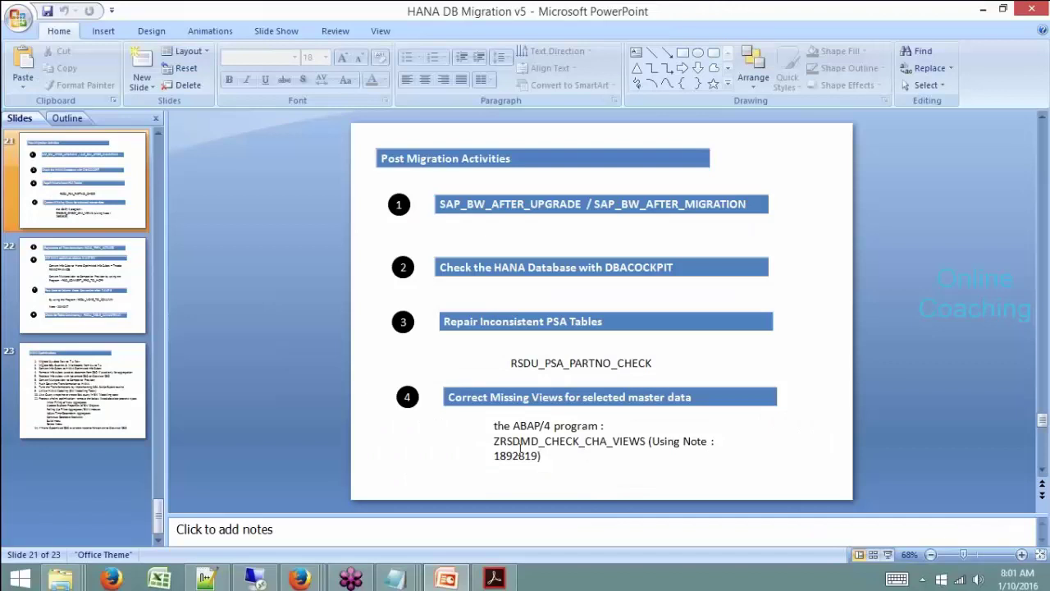